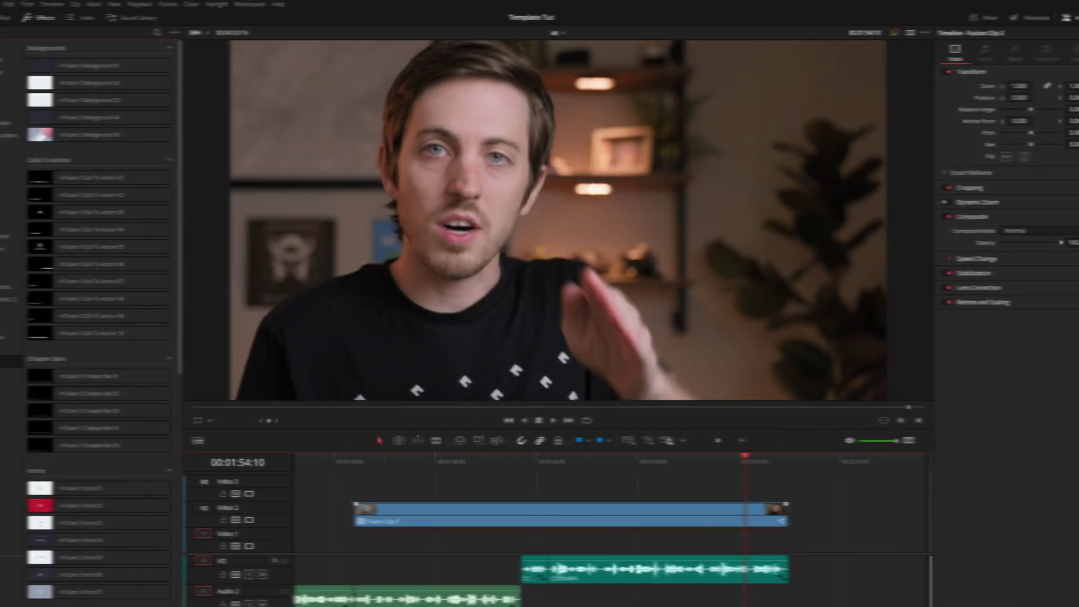
pyautogui.scroll(-3, 107, 281)
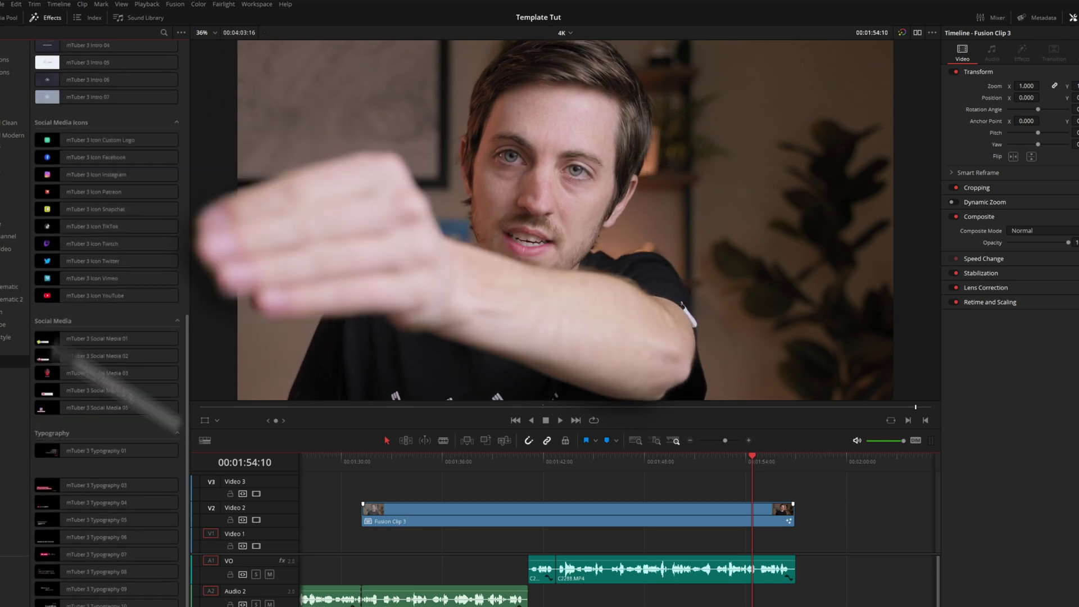
pyautogui.moveTo(106, 467); pyautogui.dragTo(691, 487)
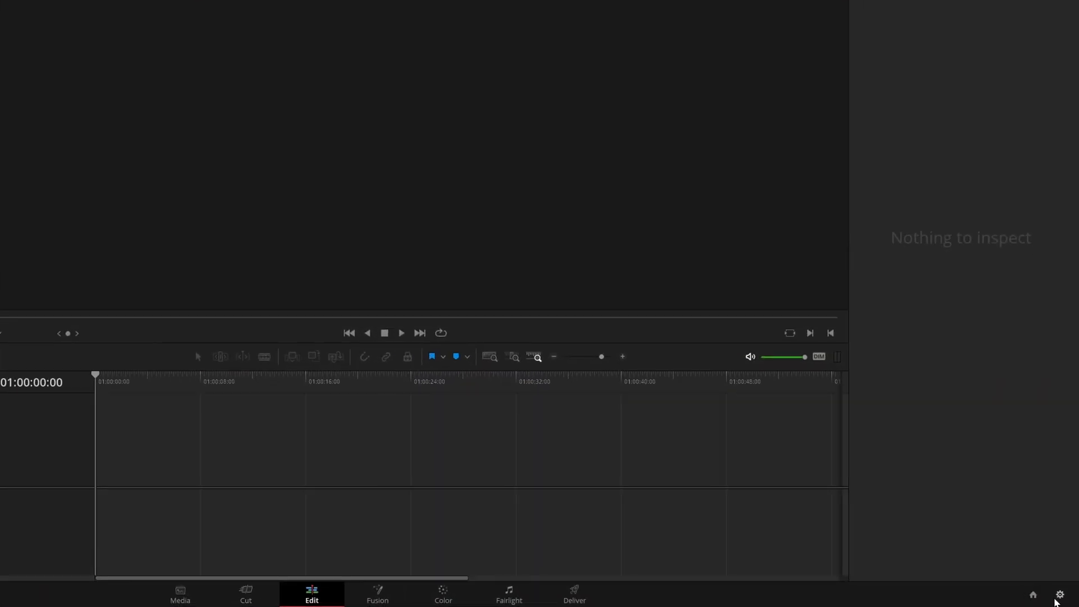
# Set the project's timeline resolution to 3840 x 2160 Ultra HD in the master project settings.
pyautogui.click(1059, 595)
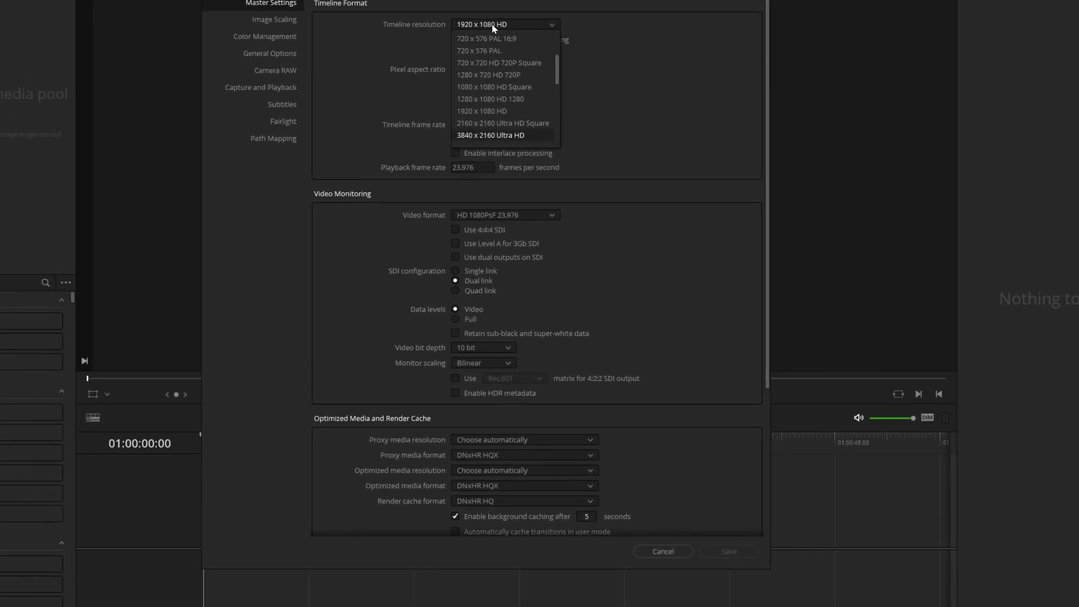
pyautogui.click(491, 135)
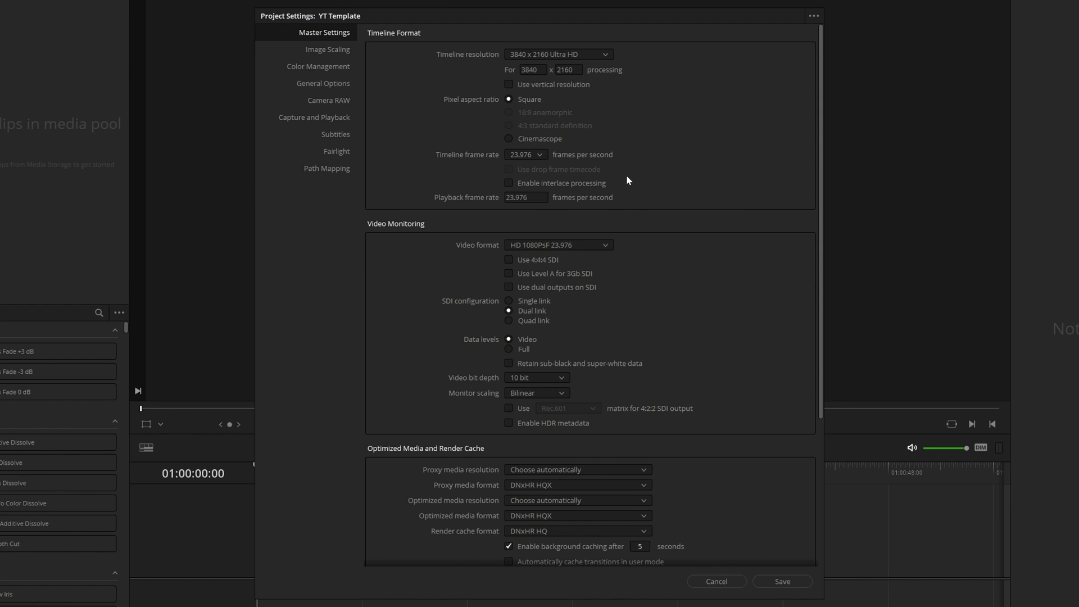
pyautogui.scroll(-5, 627, 178)
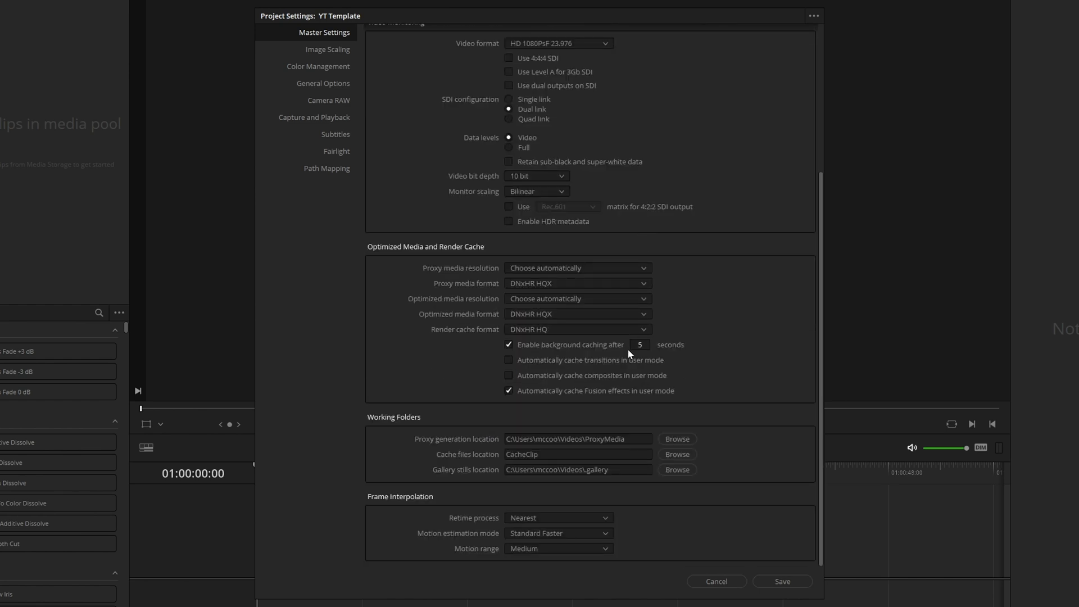
pyautogui.scroll(4, 601, 322)
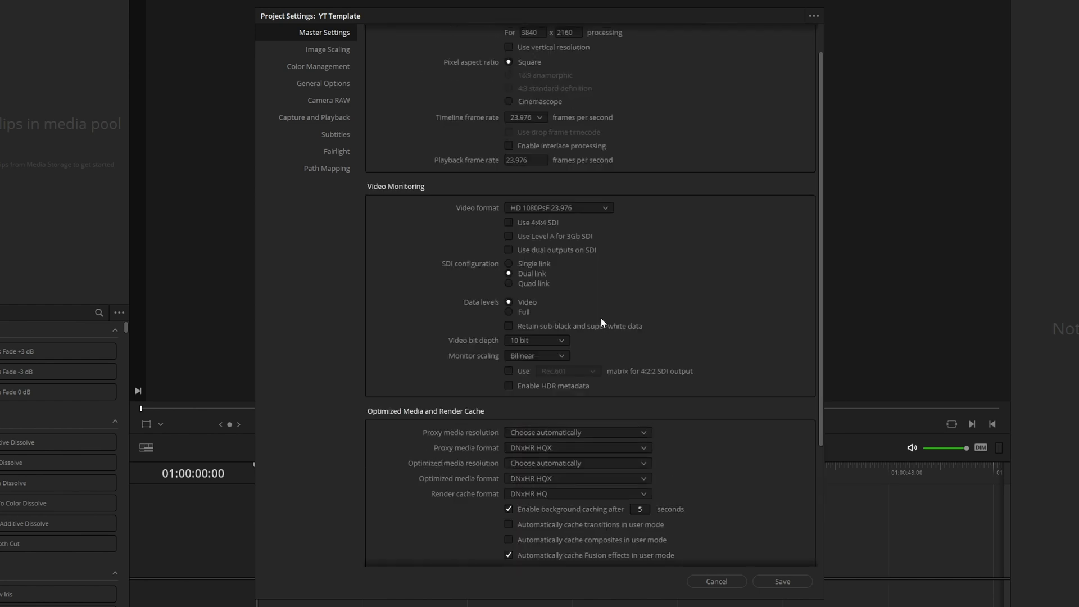
# Examine the color science choices in the project's Color Management settings.
pyautogui.click(342, 68)
pyautogui.click(579, 54)
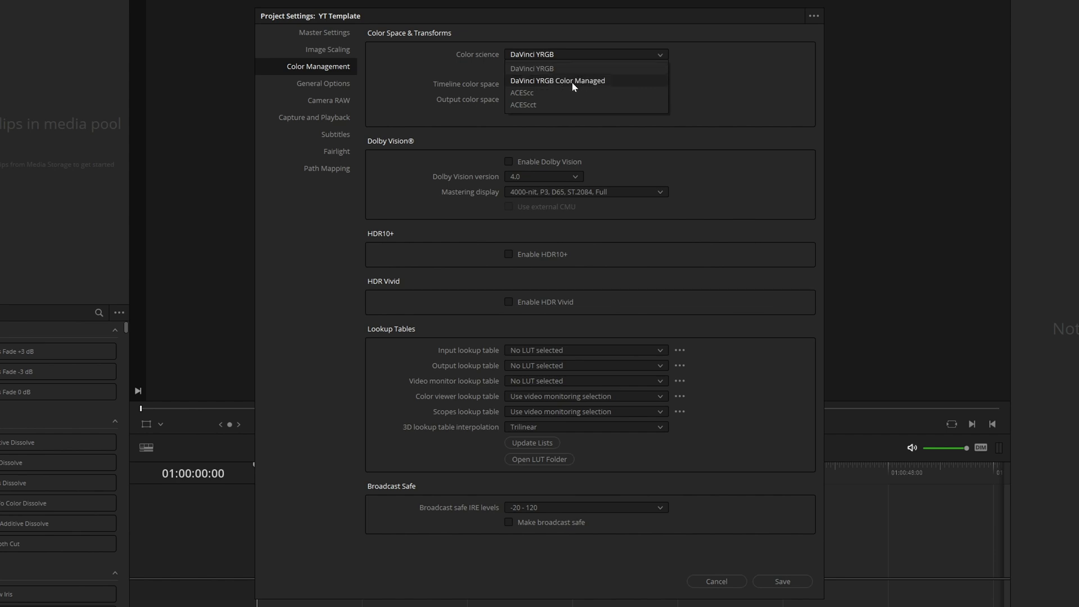
pyautogui.click(338, 150)
# Set the Fairlight target loudness level to -14 LUFS and save the project settings.
pyautogui.click(335, 150)
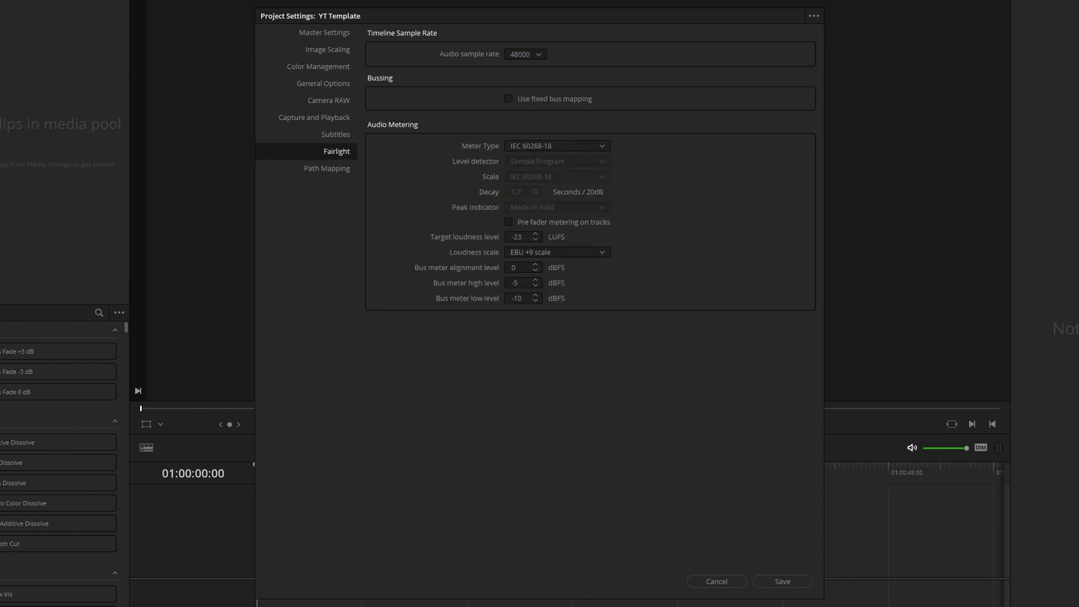
pyautogui.click(520, 237)
pyautogui.write('-14')
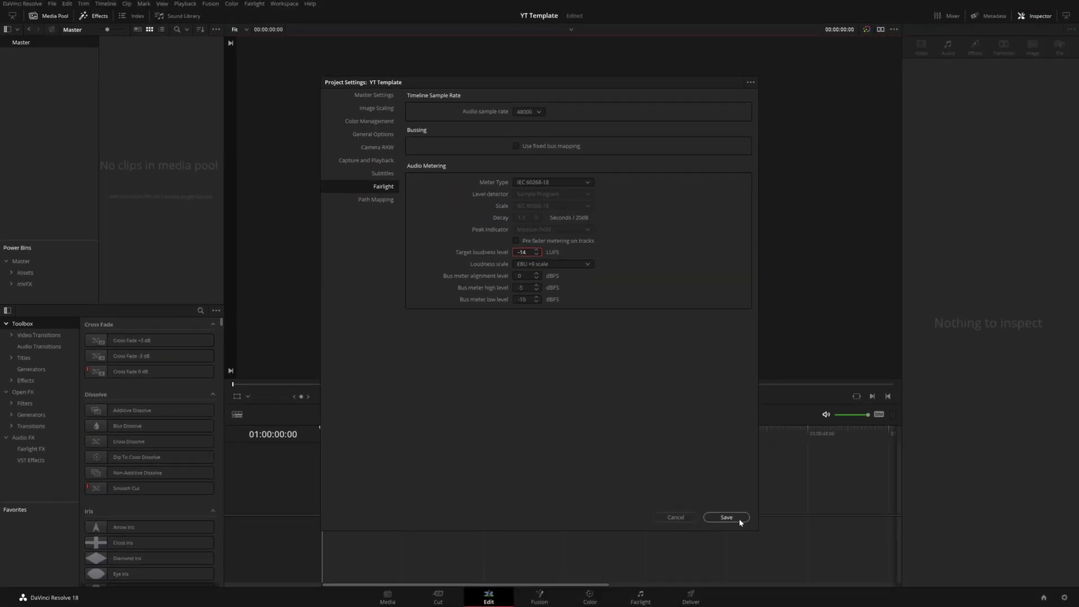
pyautogui.click(737, 518)
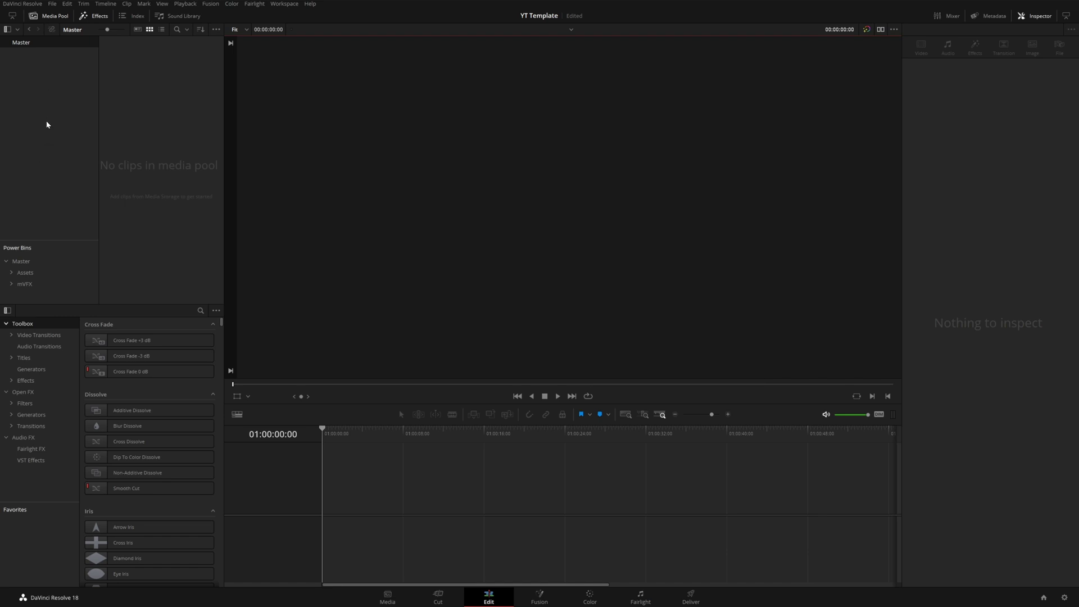
# Create two bins named Timelines and Media in the media pool's Master bin.
pyautogui.rightClick(45, 88)
pyautogui.click(57, 93)
pyautogui.write('Timelines')
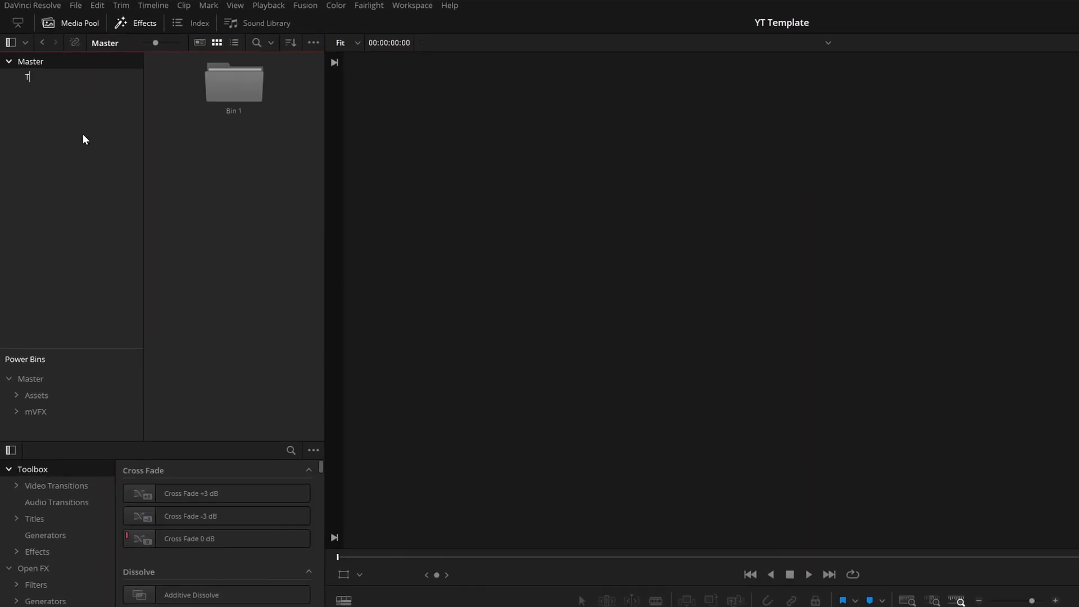
pyautogui.press('Return')
pyautogui.hotkey('ctrl', 'shift', 'n')
pyautogui.write('Media')
pyautogui.press('Return')
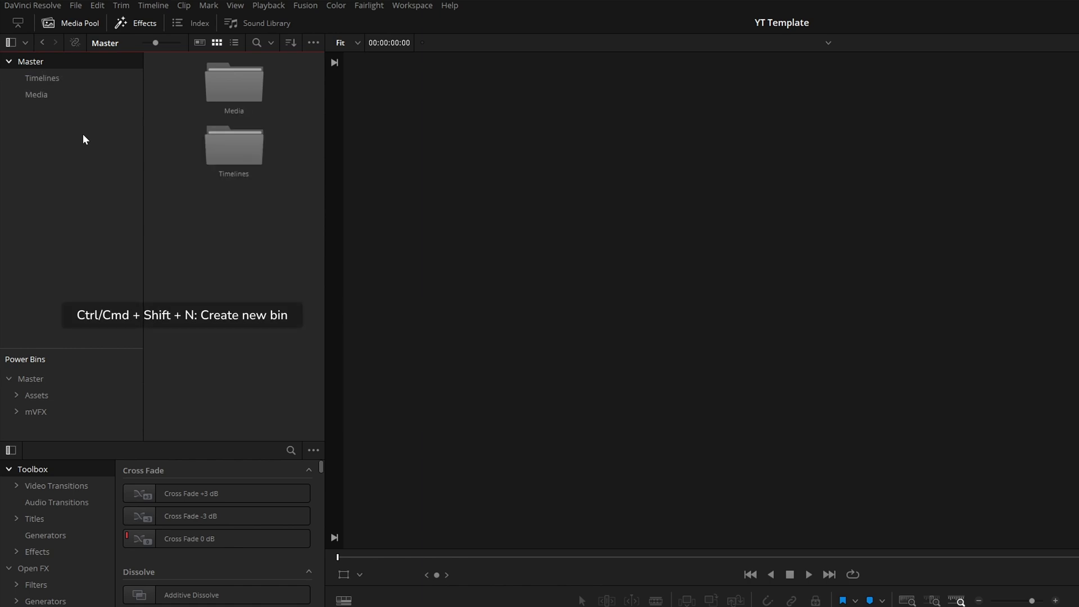
# Create three bins named Footage, Music and Assets inside the Media bin.
pyautogui.click(66, 99)
pyautogui.hotkey('ctrl', 'shift', 'n')
pyautogui.write('Foota')
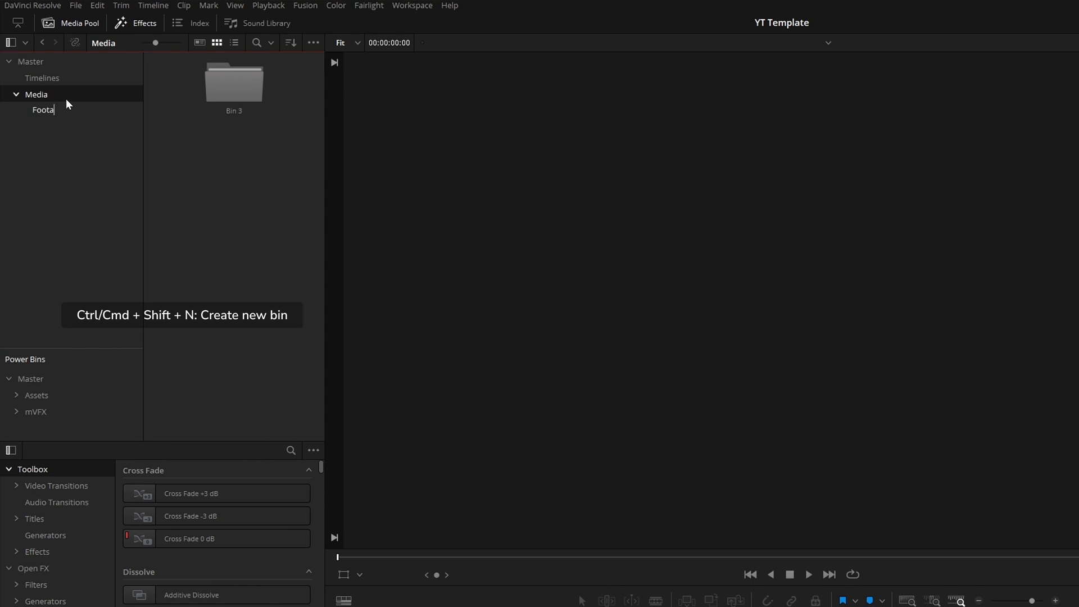
pyautogui.write('ge')
pyautogui.press('Return')
pyautogui.hotkey('ctrl', 'shift', 'n')
pyautogui.write('Music')
pyautogui.press('Return')
pyautogui.hotkey('ctrl', 'shift', 'n')
pyautogui.write('As')
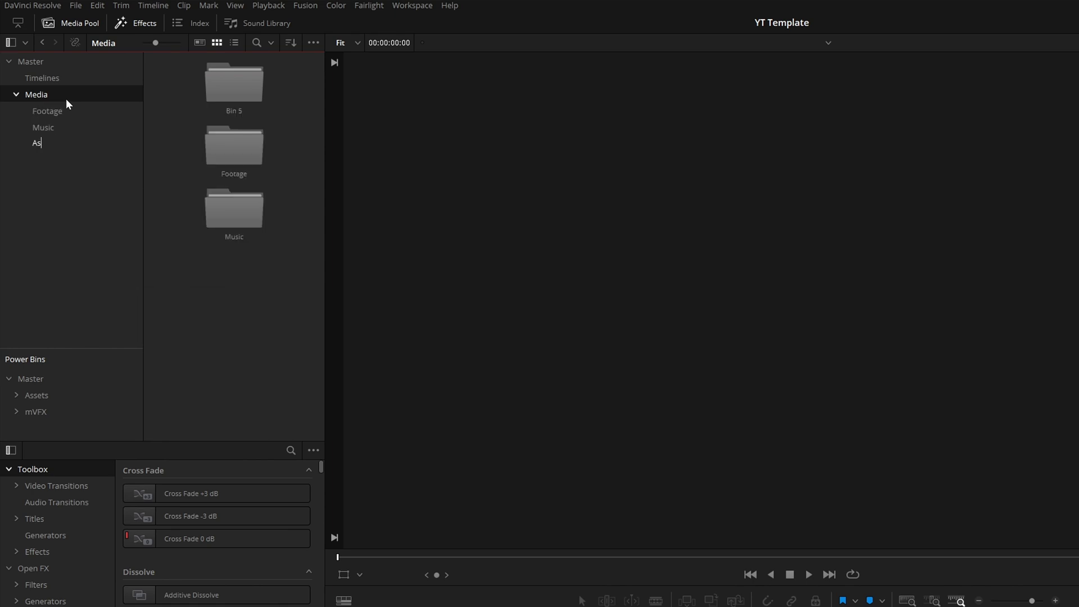
pyautogui.write('sets')
pyautogui.press('Return')
# Browse the mVFX power bin for reusable logos, opener and end clips.
pyautogui.click(47, 409)
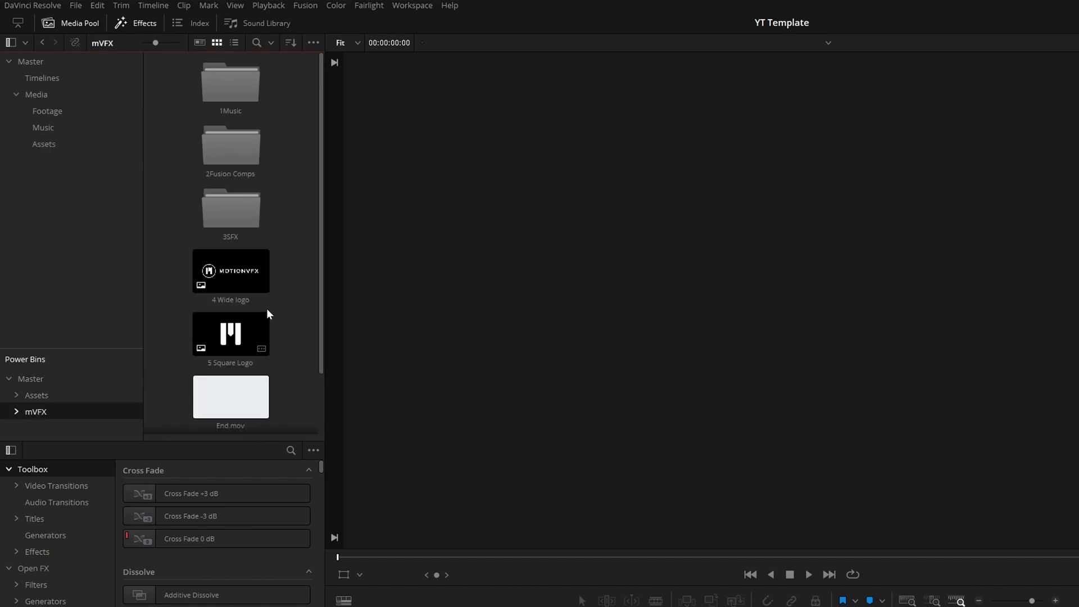
pyautogui.scroll(-2, 275, 315)
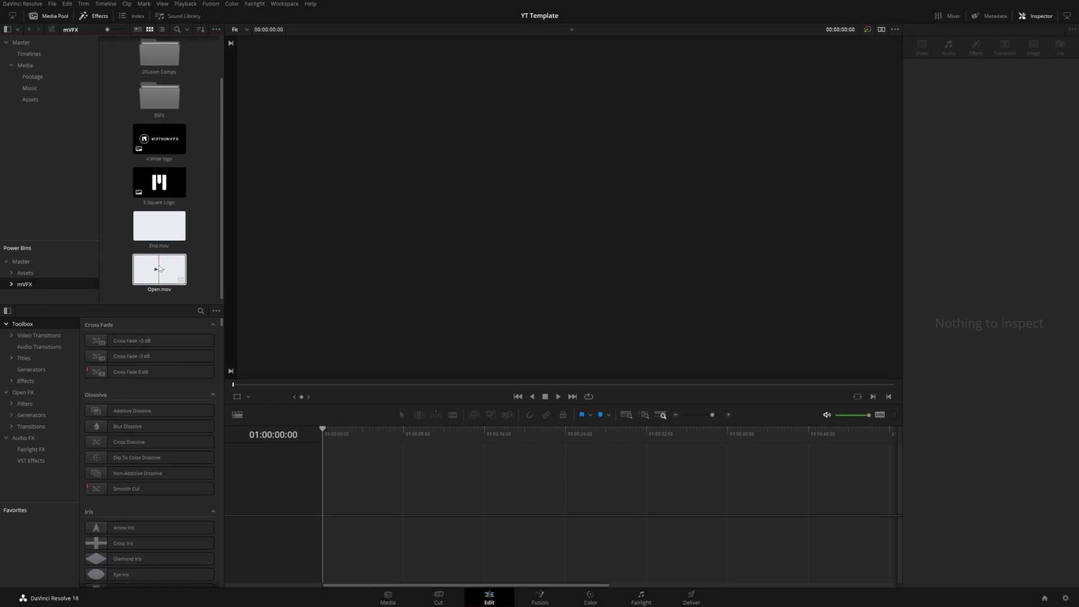
pyautogui.moveTo(234, 388); pyautogui.dragTo(501, 606)
pyautogui.moveTo(346, 497); pyautogui.dragTo(343, 507)
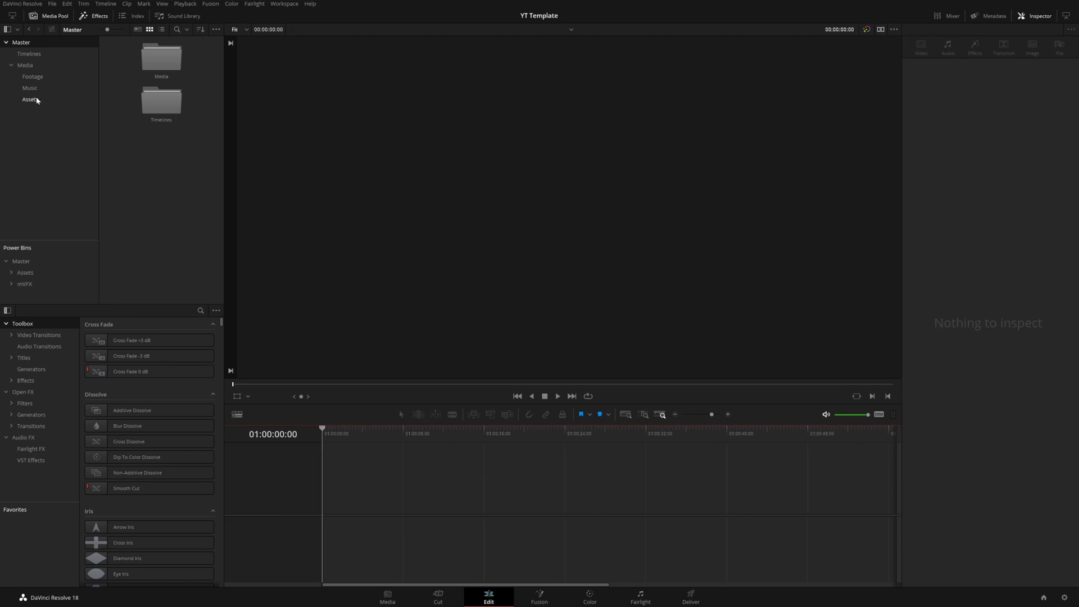
# Add End.mov and Open.mov from the mVFX power bin to the Assets bin and show that bin.
pyautogui.click(36, 99)
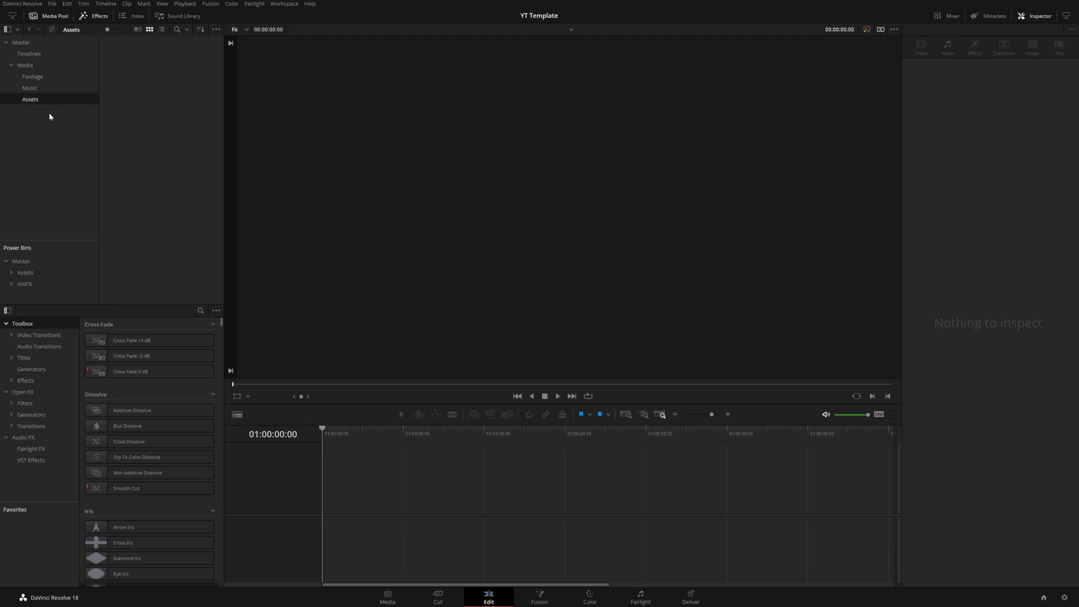
pyautogui.click(30, 284)
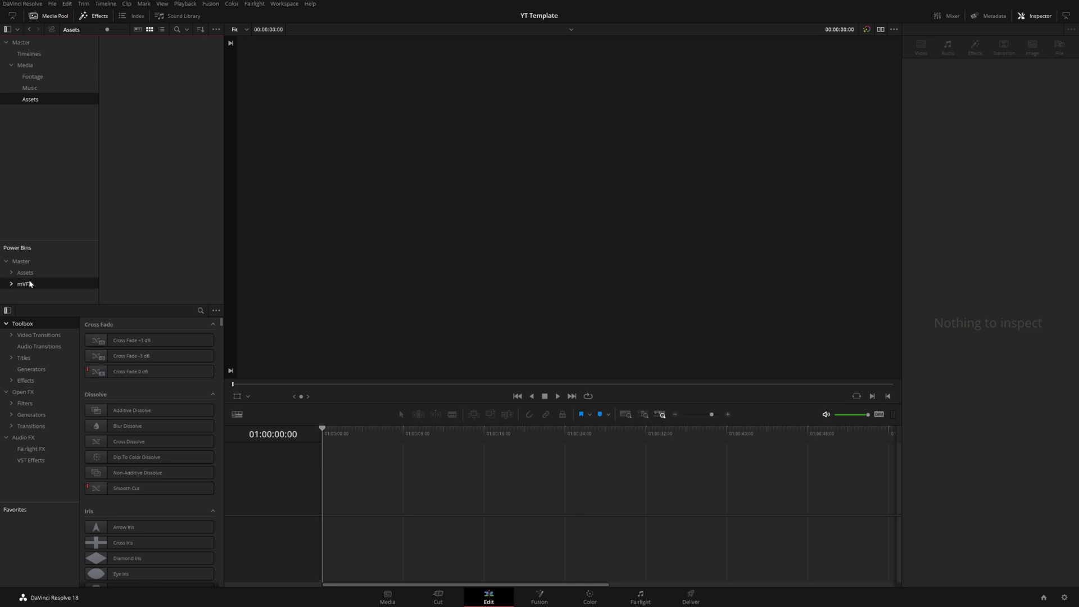
pyautogui.scroll(-3, 185, 217)
pyautogui.moveTo(207, 214); pyautogui.dragTo(159, 273)
pyautogui.moveTo(160, 231); pyautogui.dragTo(35, 100)
pyautogui.click(29, 100)
# From File Explorer's DEMO folder, import Egozi - Jell-O.wav into the Music bin and PROJECT TEMPLATE FOOTAGE end.mov into the Footage bin.
pyautogui.hotkey('alt', 'Tab')
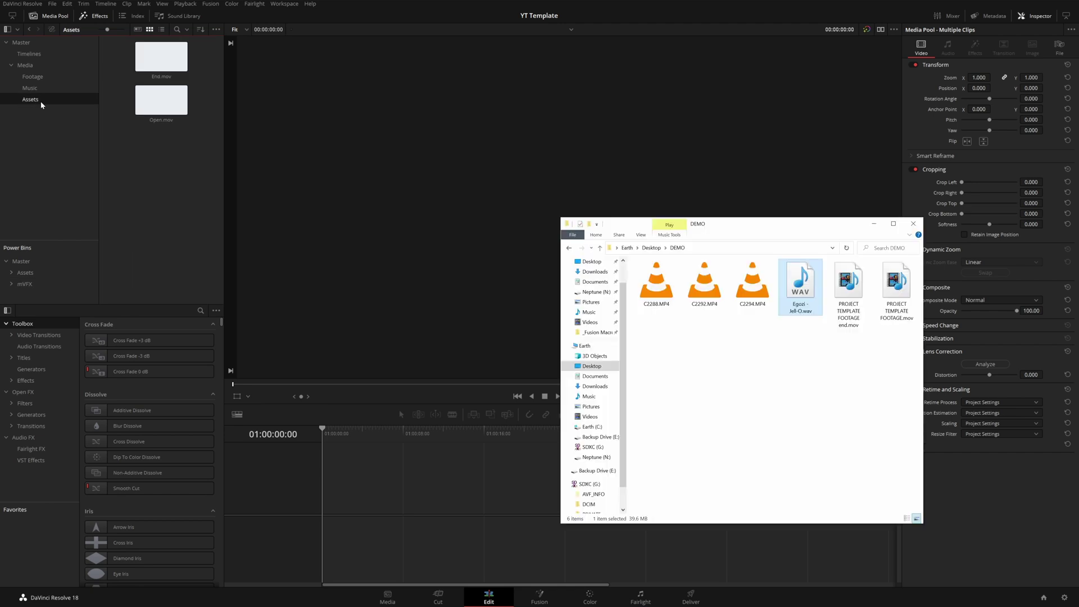
pyautogui.moveTo(798, 290); pyautogui.dragTo(37, 88)
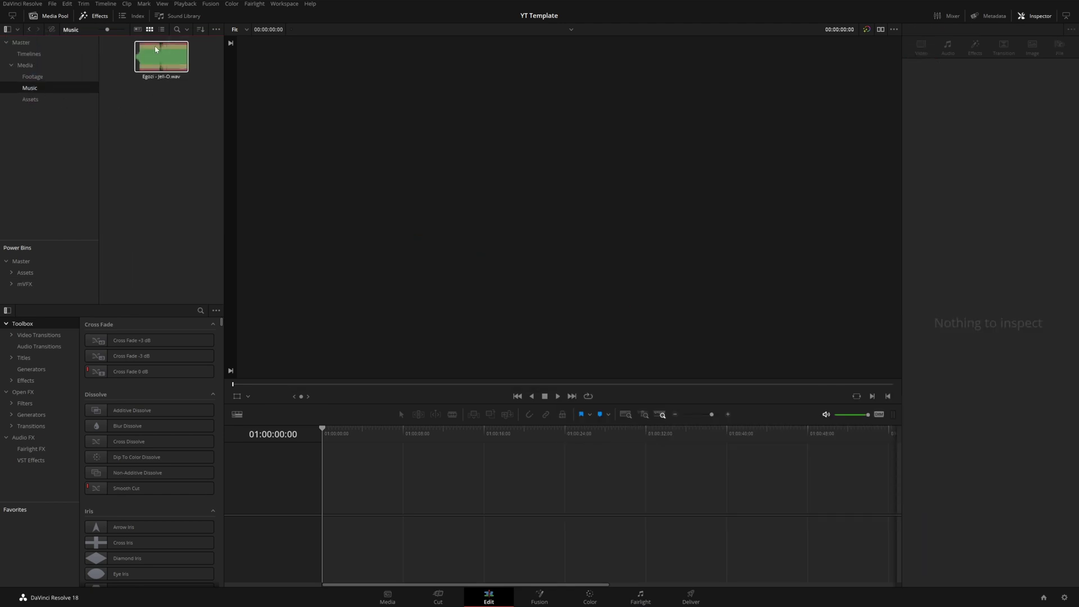
pyautogui.click(33, 76)
pyautogui.hotkey('alt', 'Tab')
pyautogui.moveTo(884, 296); pyautogui.dragTo(169, 127)
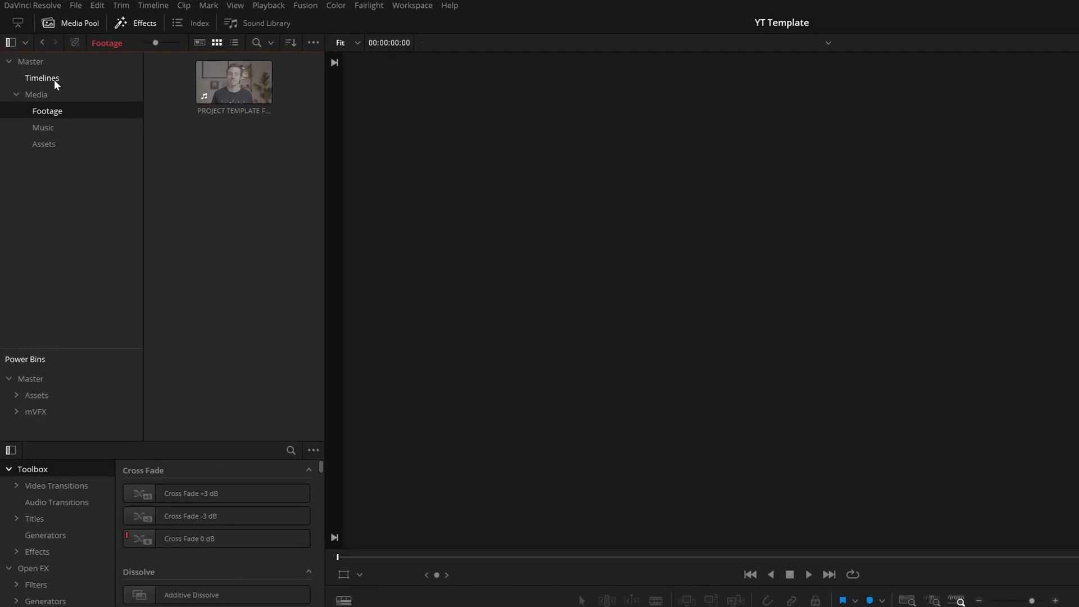
# Create a new empty timeline named Main in the Timelines bin, using the project settings.
pyautogui.click(37, 55)
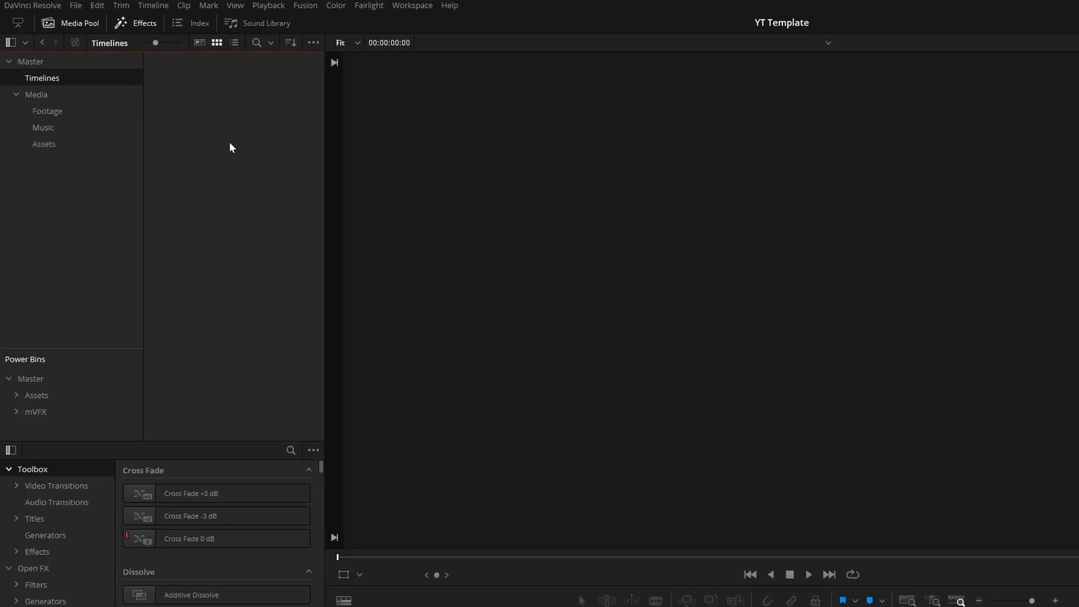
pyautogui.rightClick(231, 143)
pyautogui.moveTo(276, 150)
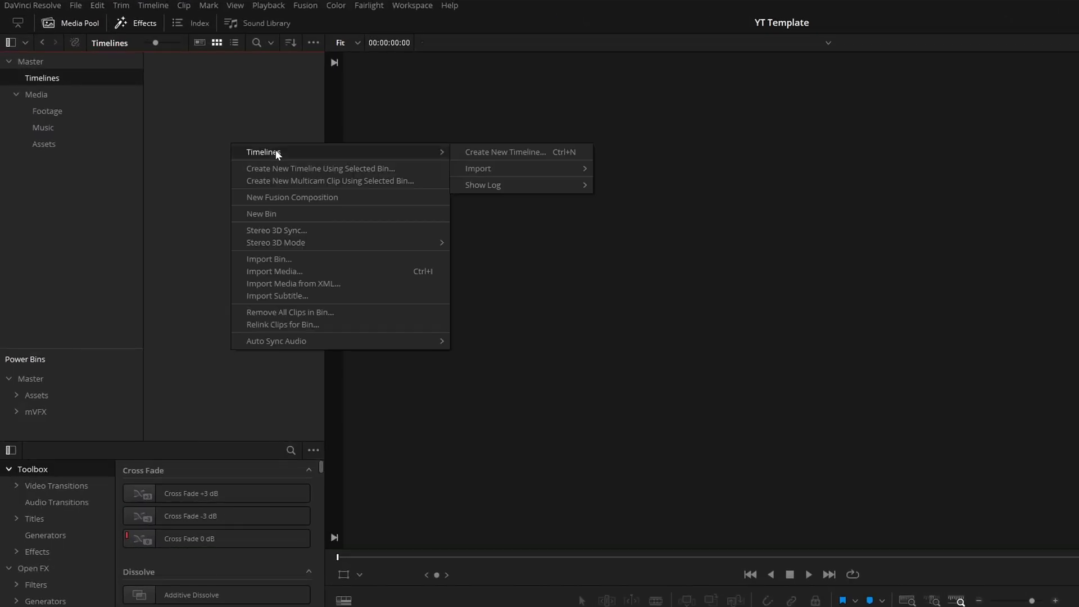
pyautogui.click(520, 156)
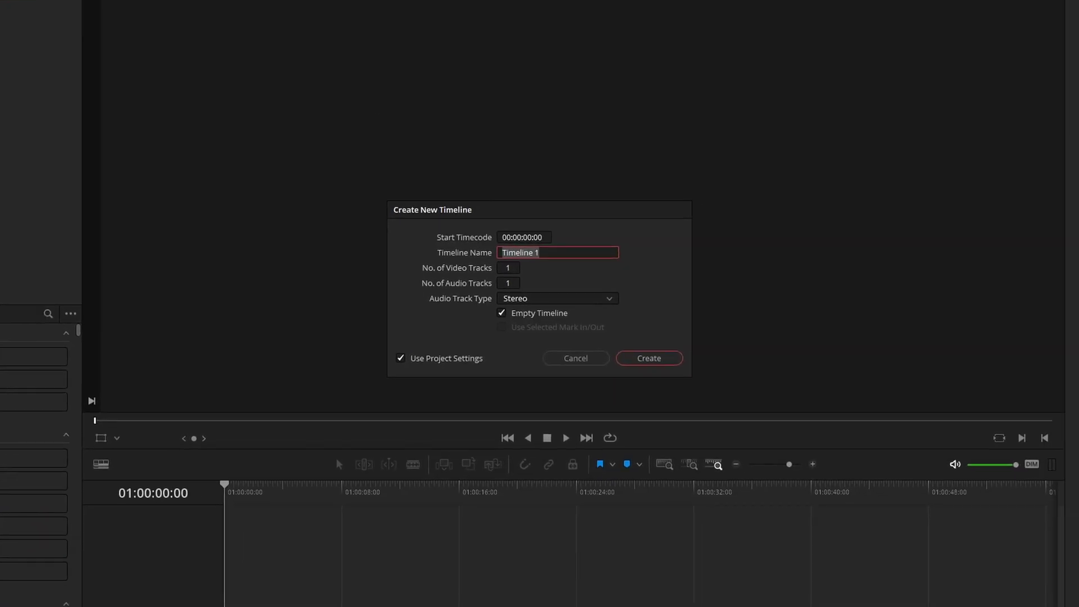
pyautogui.write('Main')
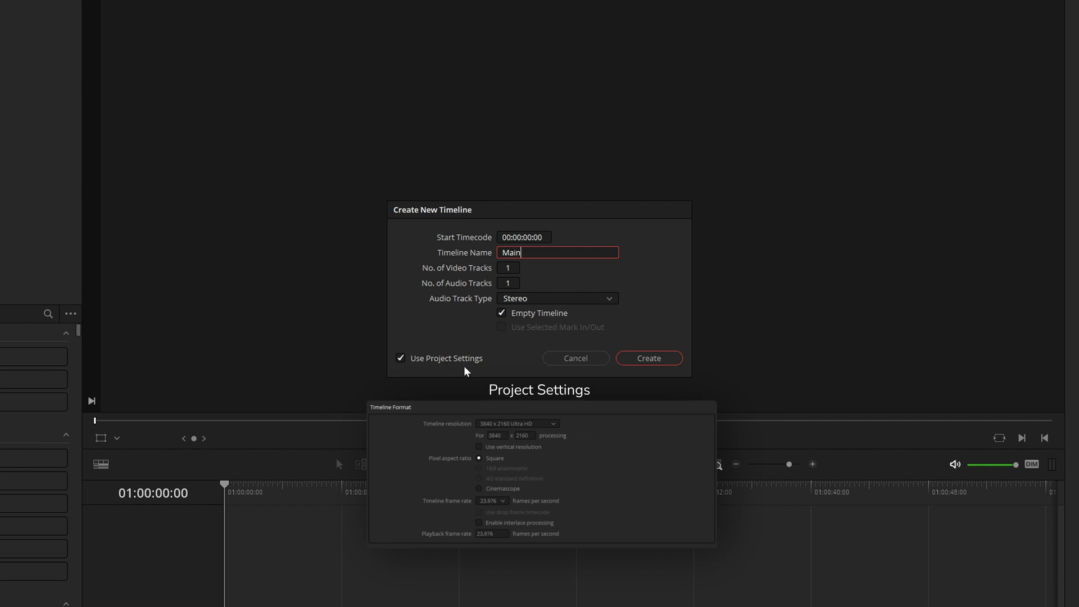
pyautogui.click(647, 358)
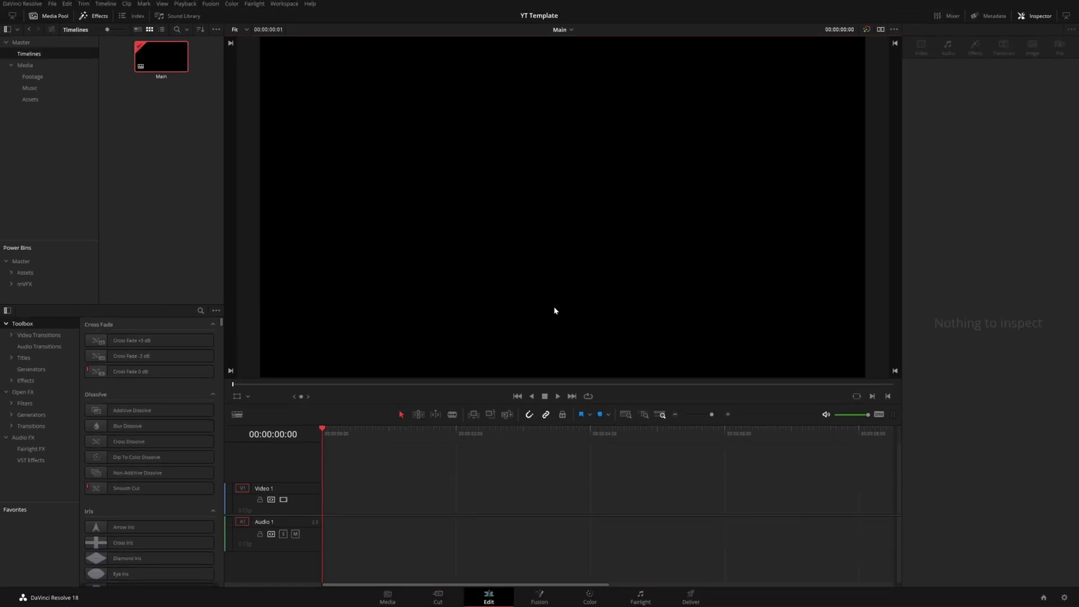
# Place the footage clip on Video 1 shortly after the timeline start and Open.mov at the start of Video 2.
pyautogui.click(32, 76)
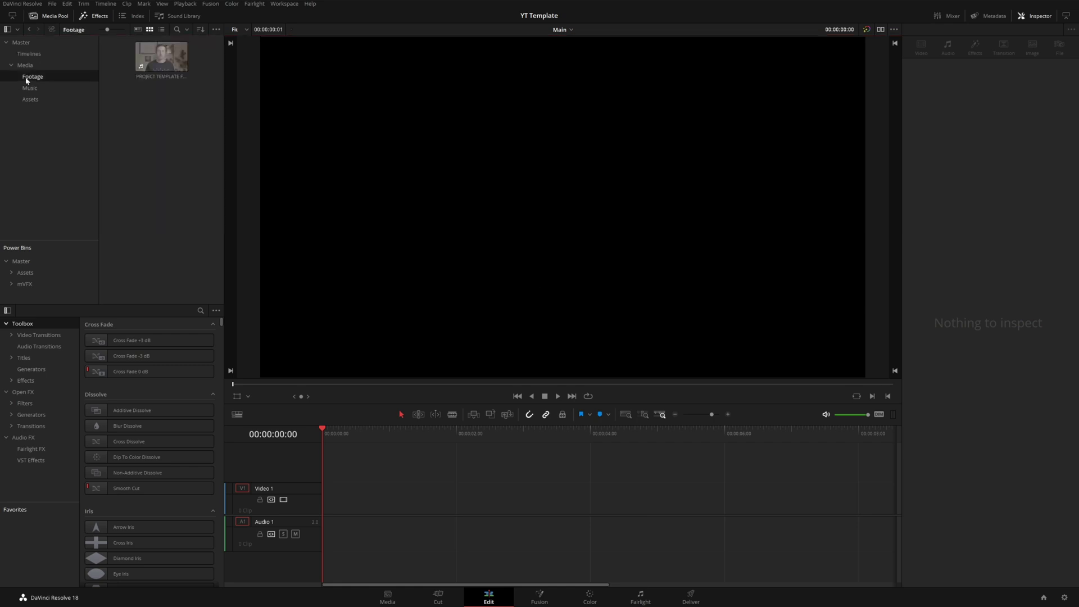
pyautogui.moveTo(162, 56); pyautogui.dragTo(359, 486)
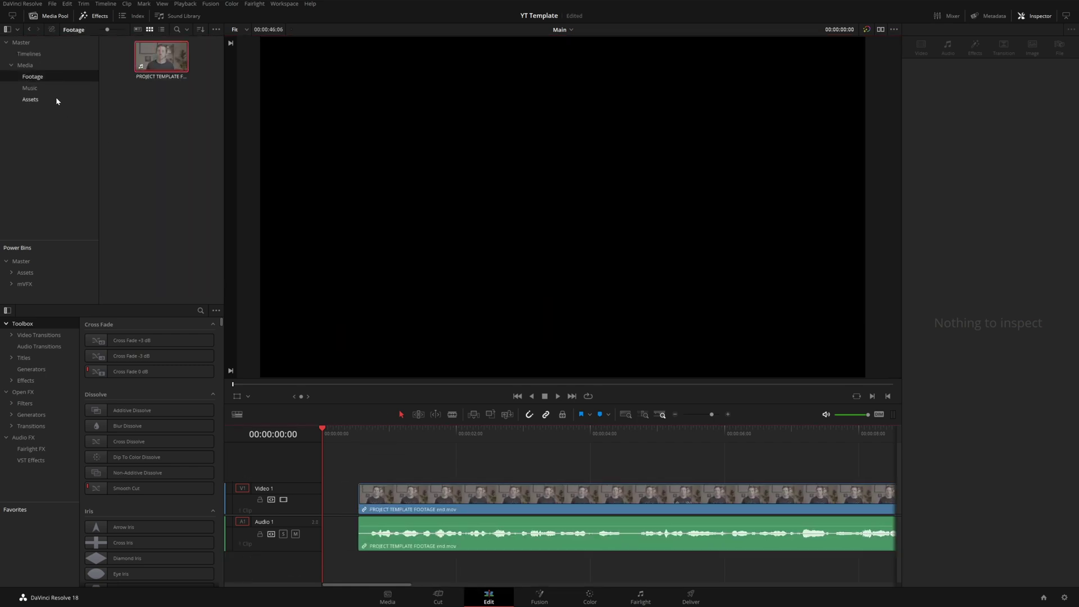
pyautogui.click(30, 99)
pyautogui.moveTo(161, 99); pyautogui.dragTo(449, 498)
pyautogui.click(389, 434)
pyautogui.moveTo(389, 433); pyautogui.dragTo(489, 433)
# Place the music track at the start of Audio 2 and End.mov on Video 2 at the music's end.
pyautogui.click(30, 88)
pyautogui.moveTo(140, 67); pyautogui.dragTo(325, 561)
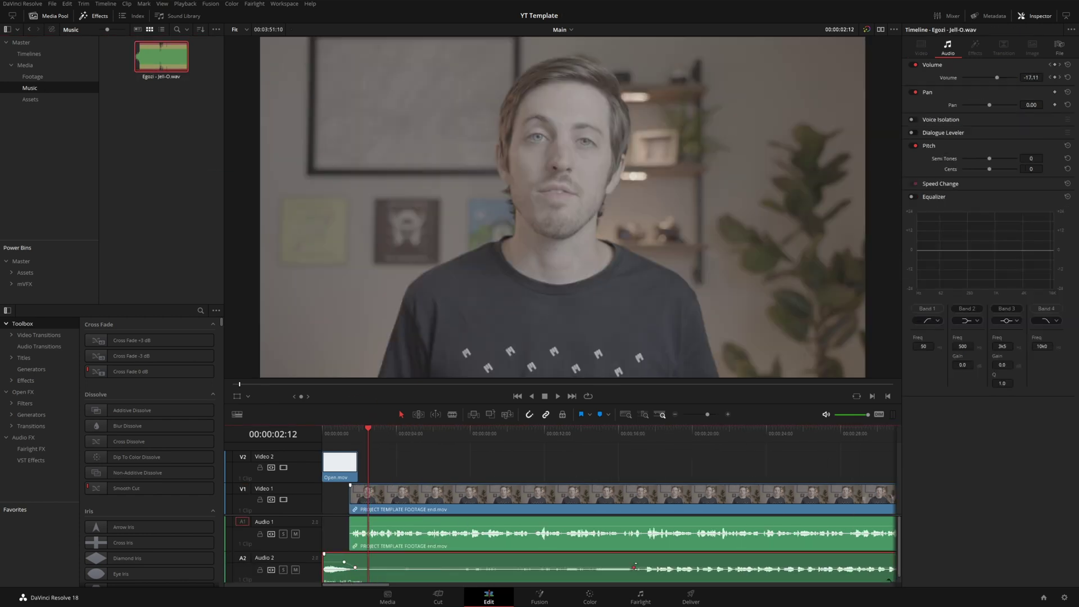
pyautogui.scroll(-3, 580, 541)
pyautogui.click(30, 99)
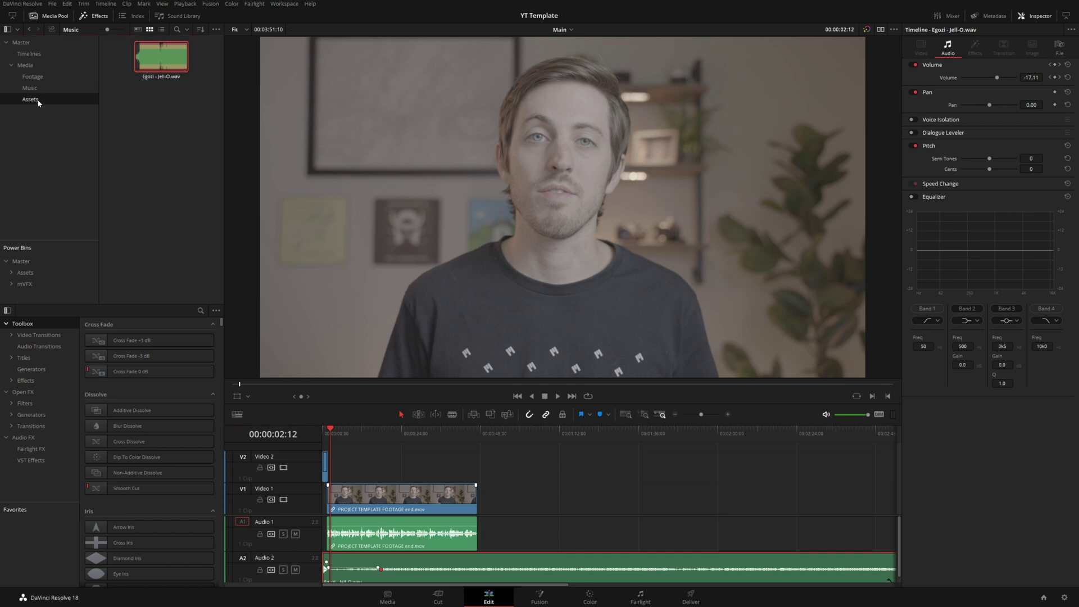
pyautogui.moveTo(161, 56); pyautogui.dragTo(864, 474)
# Select the footage clip on Video 1.
pyautogui.click(390, 495)
pyautogui.hotkey('ctrl', 'd')
pyautogui.press('Return')
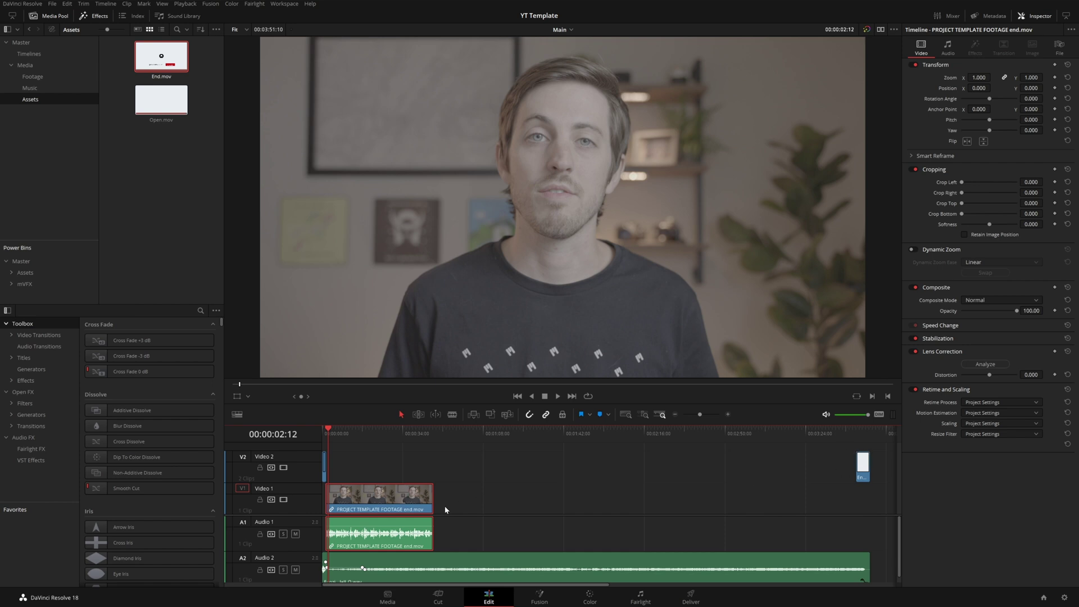
pyautogui.scroll(6, 445, 509)
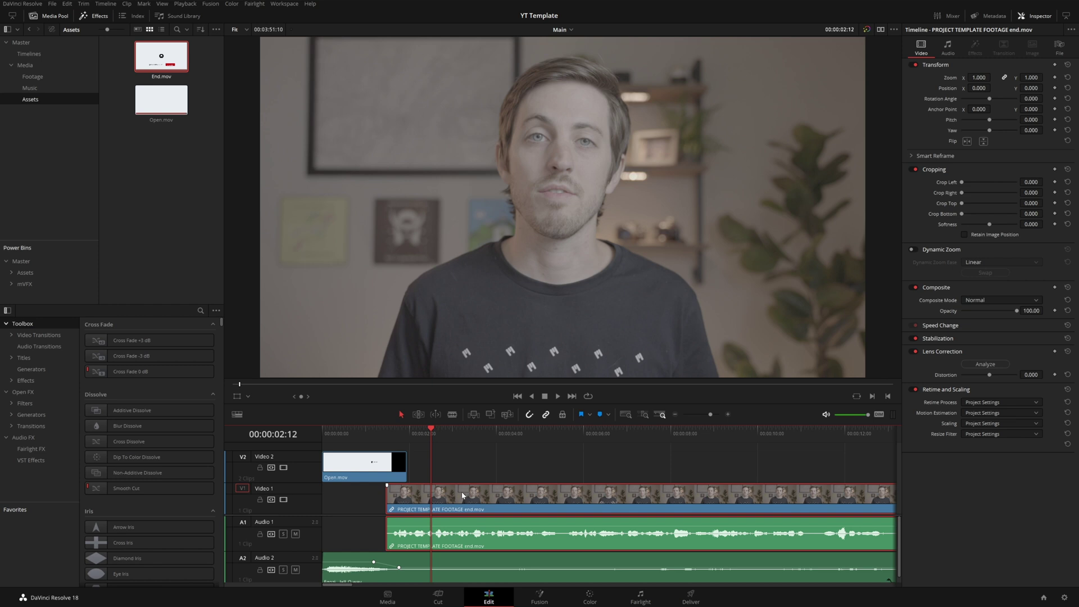
# Create a bin named Compound in the media pool's Master bin.
pyautogui.click(23, 43)
pyautogui.hotkey('ctrl', 'shift', 'n')
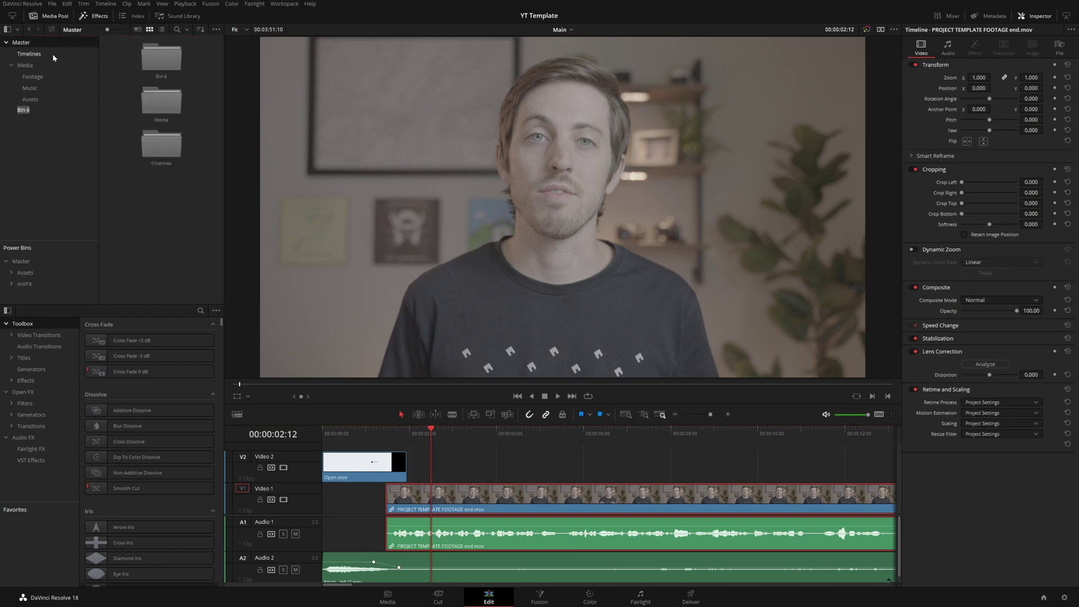
pyautogui.write('Compound')
pyautogui.press('Return')
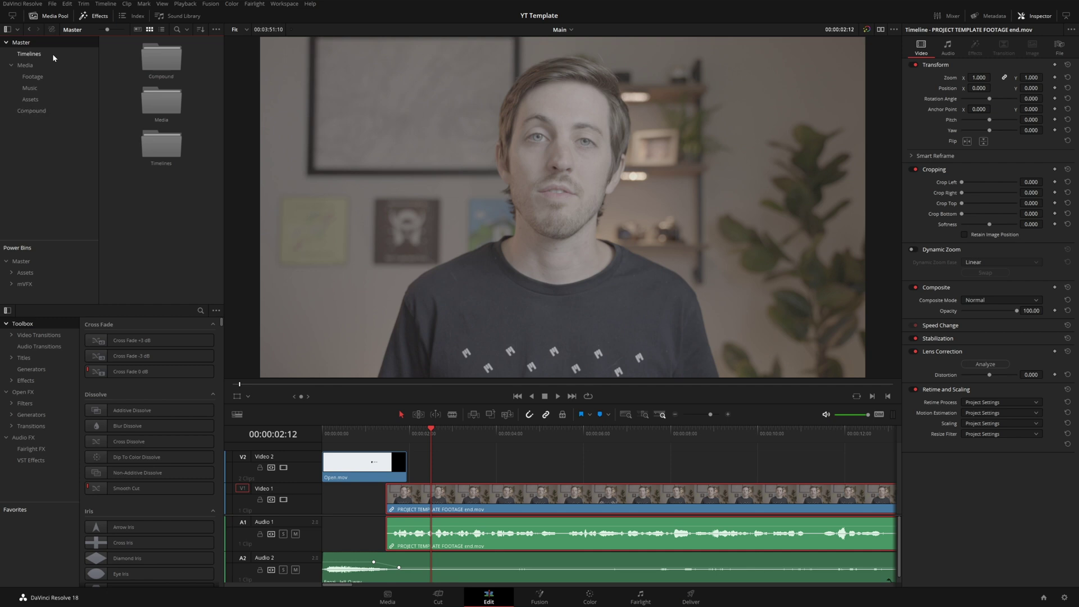
# Turn the footage clip on Video 1 into a compound clip named A-CAM, stored in the Compound bin.
pyautogui.click(44, 111)
pyautogui.rightClick(488, 486)
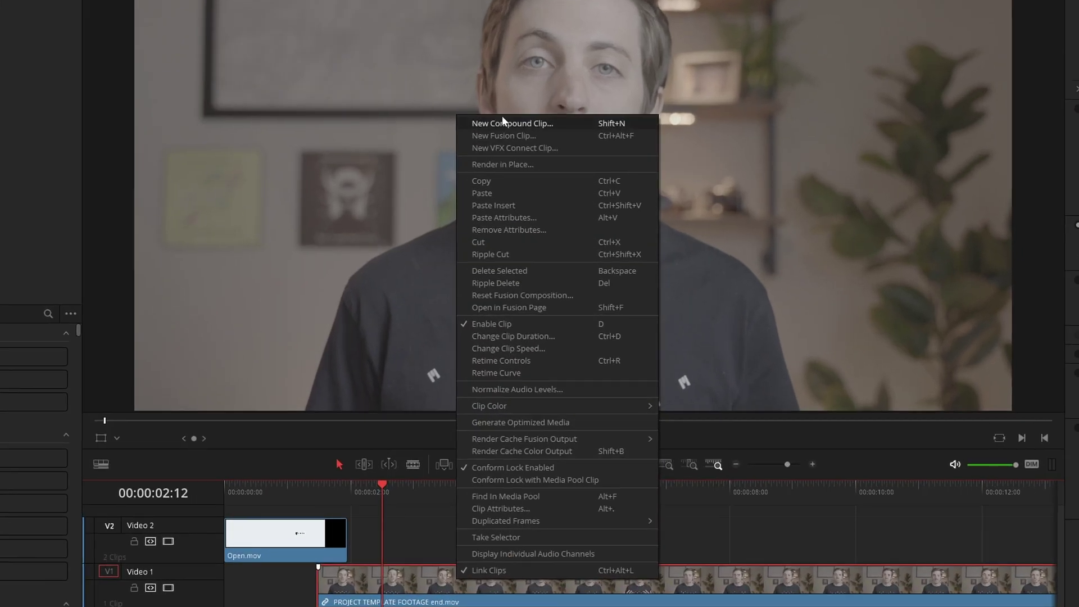
pyautogui.click(497, 126)
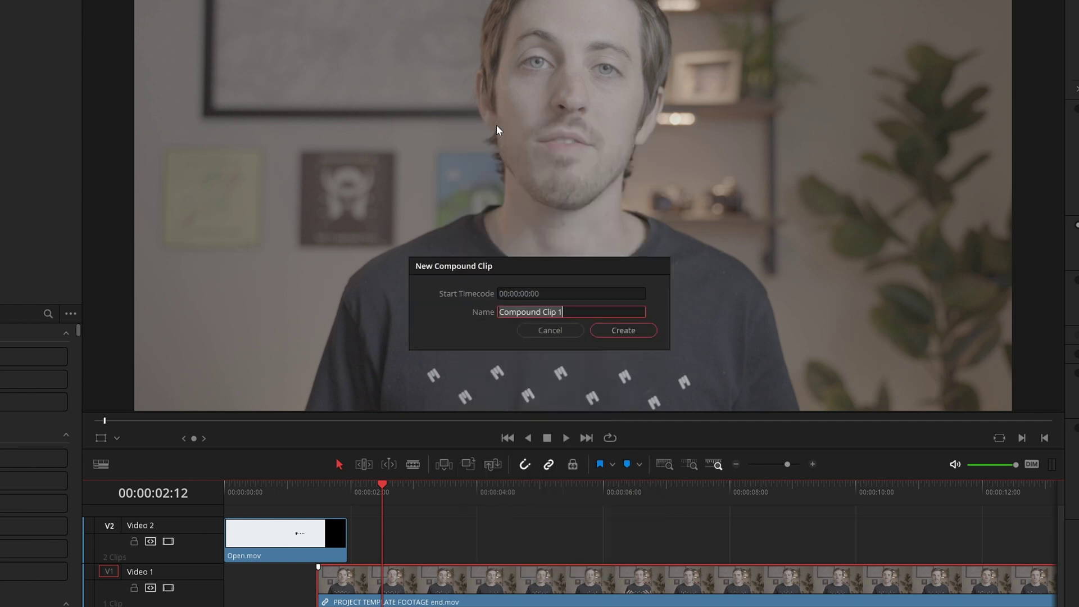
pyautogui.write('A-CAM')
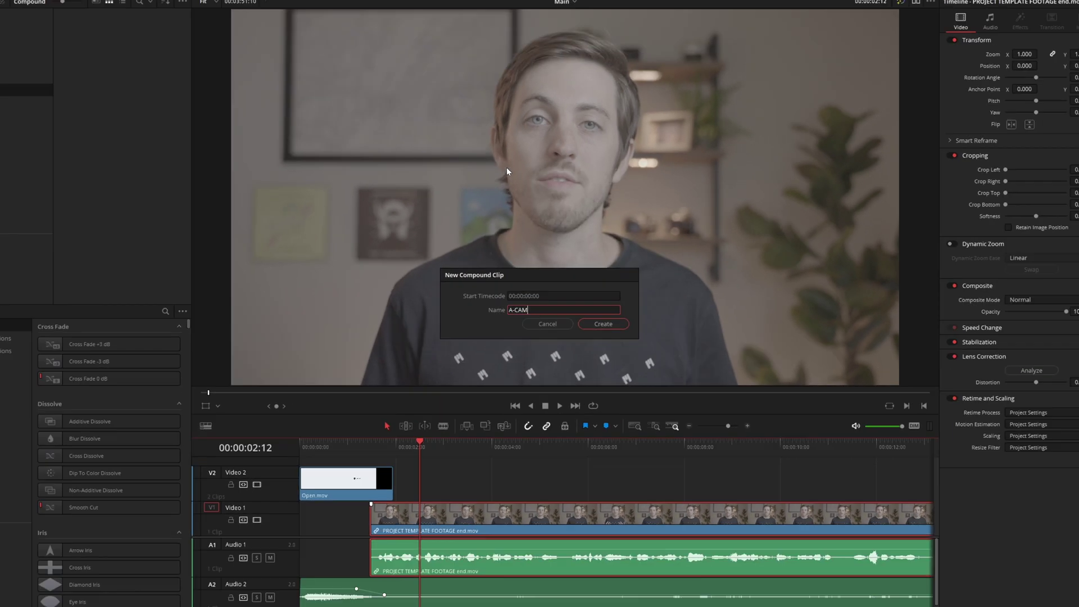
pyautogui.press('Return')
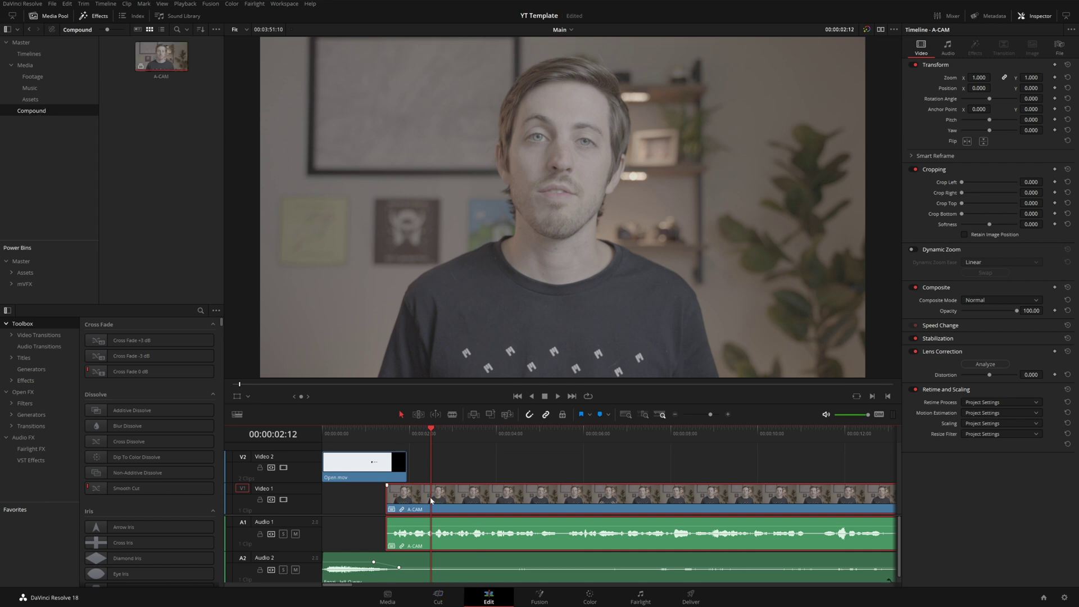
# Set the clip color of the A-CAM compound clip to orange.
pyautogui.rightClick(431, 500)
pyautogui.moveTo(563, 389)
pyautogui.click(595, 402)
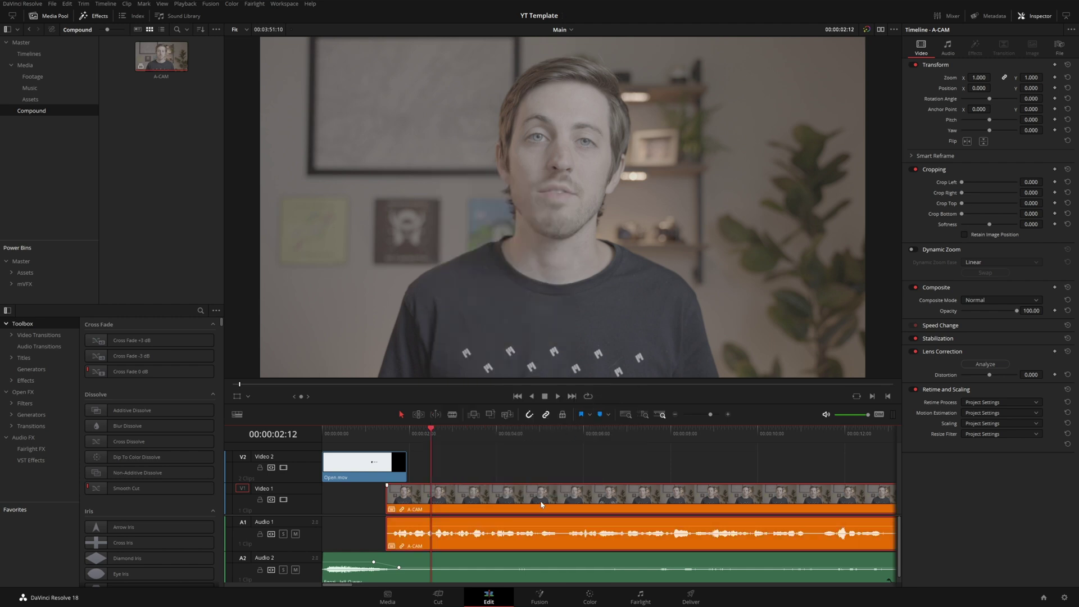
# Add a Color Space Transform to the A-CAM node, converting Sony S-Gamut3.Cine and S-Log3 to DaVinci Wide Gamut and DaVinci Intermediate.
pyautogui.click(590, 598)
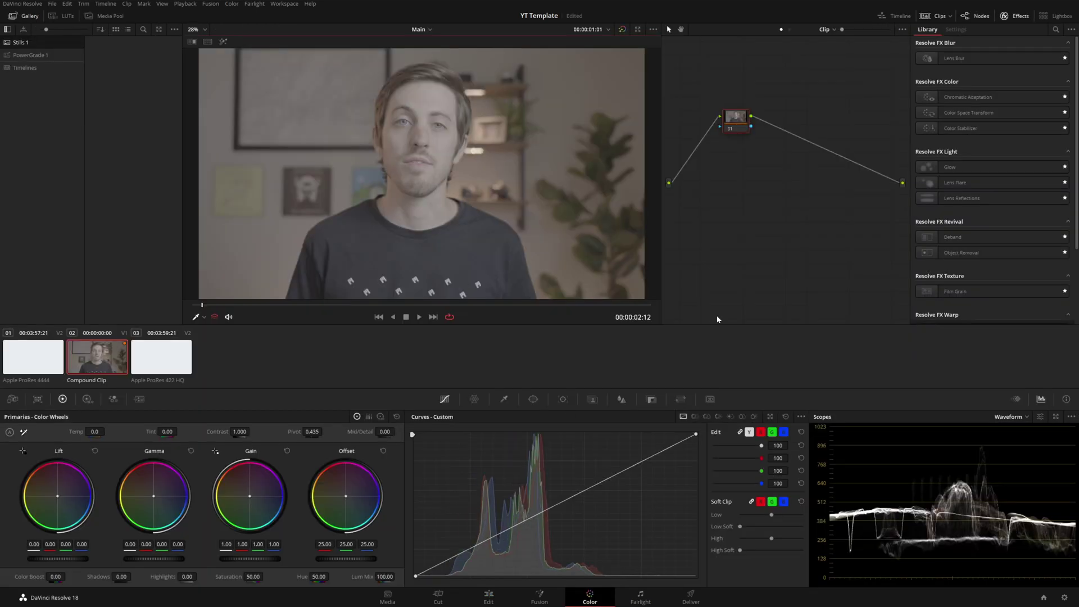
pyautogui.moveTo(956, 113); pyautogui.dragTo(741, 122)
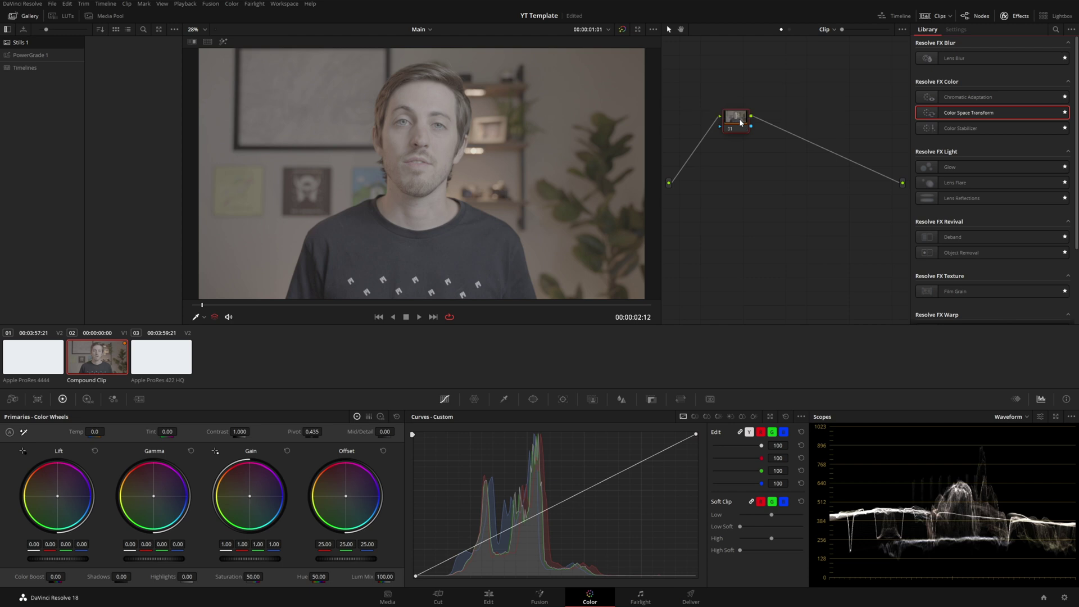
pyautogui.click(1023, 68)
pyautogui.scroll(-10, 1023, 68)
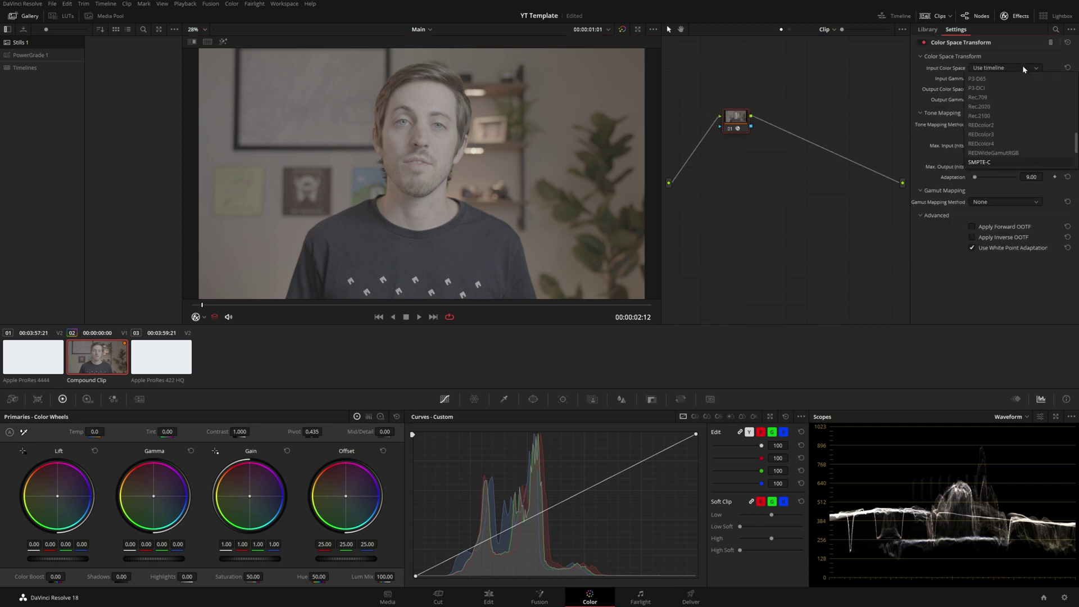
pyautogui.press('Return')
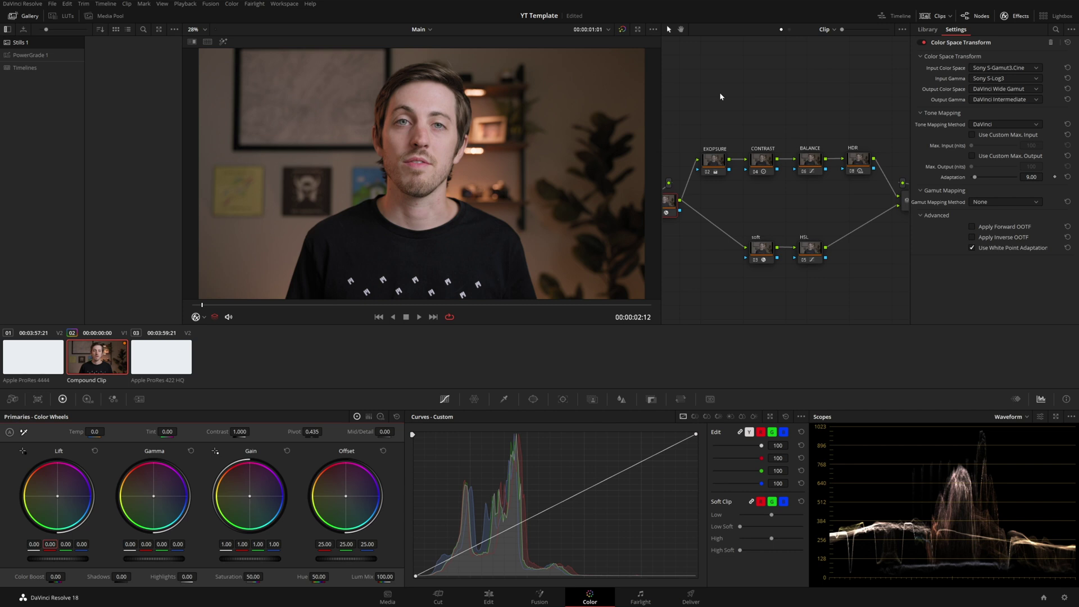
# Change the Audio 1 track type to mono on the Fairlight page.
pyautogui.click(489, 596)
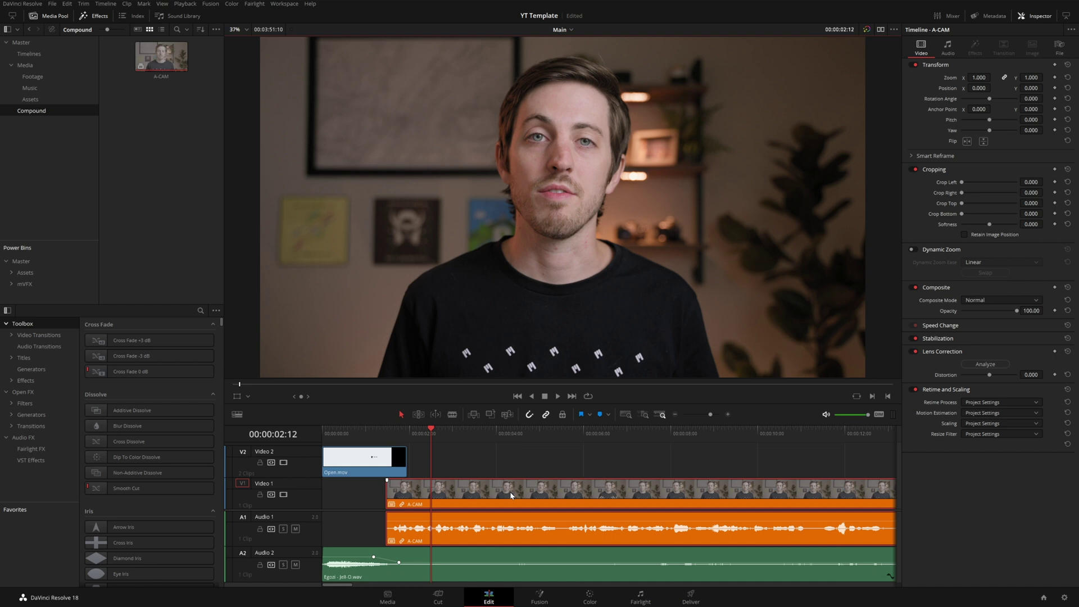
pyautogui.click(635, 600)
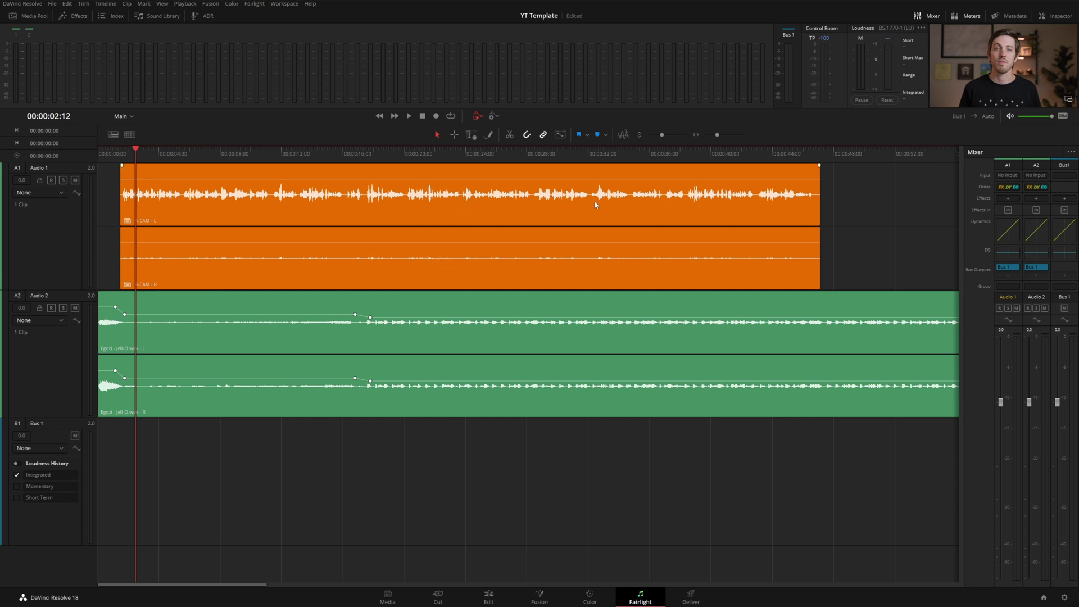
pyautogui.rightClick(62, 233)
pyautogui.moveTo(101, 308)
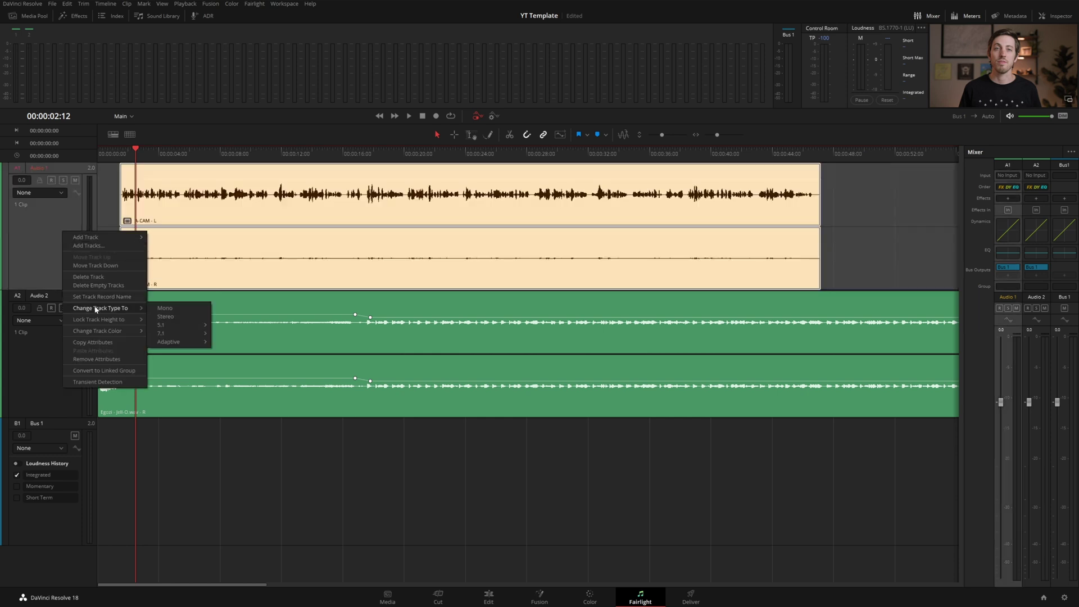
pyautogui.click(162, 308)
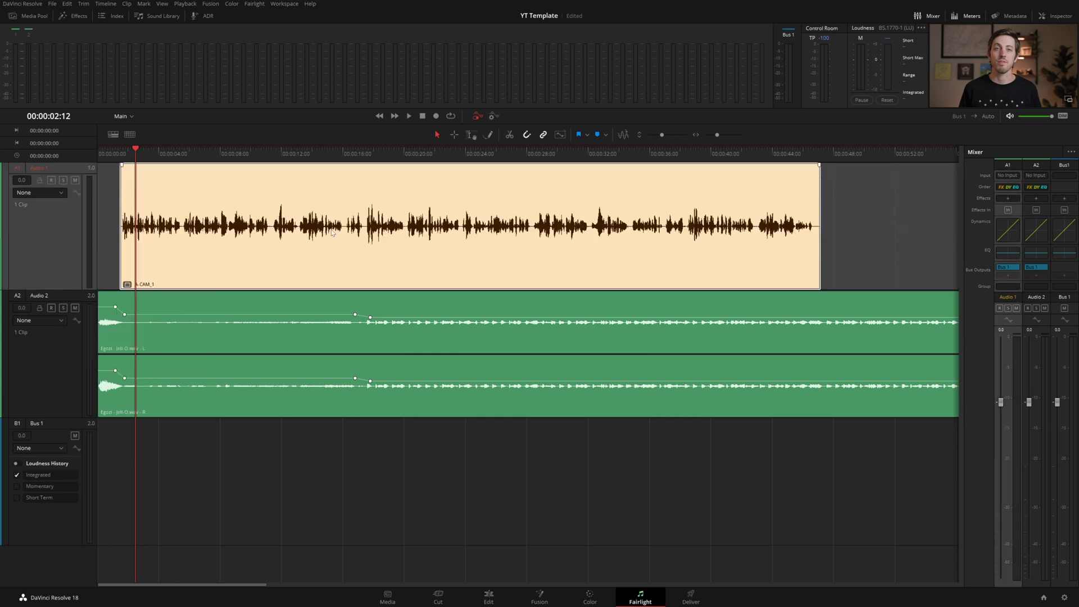
# Set the A-CAM clip's audio format to Mono with Embedded Channel 1 as its source in the clip attributes.
pyautogui.doubleClick(331, 232)
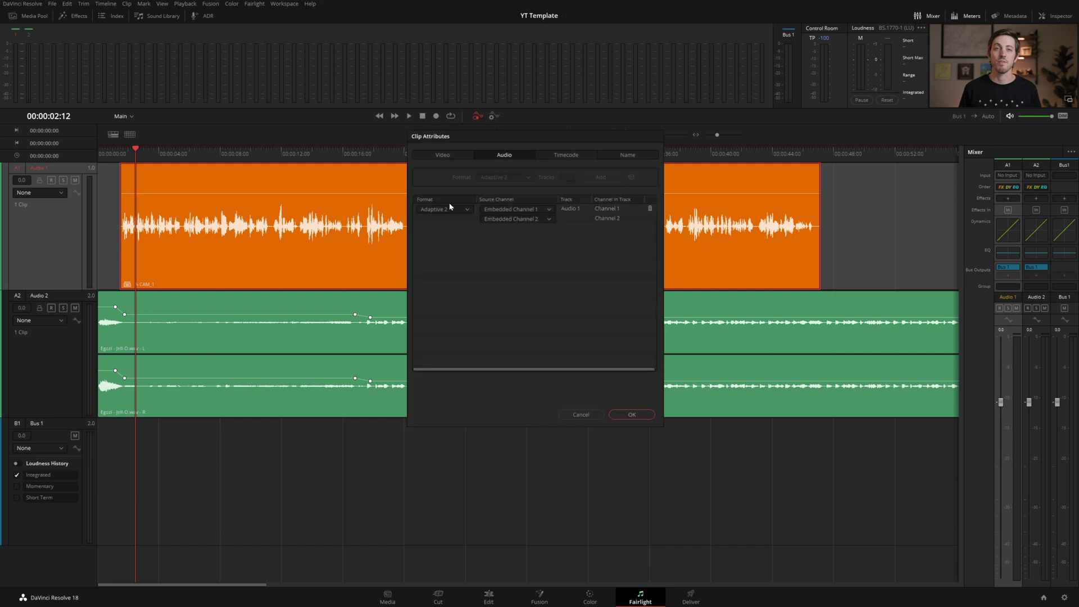
pyautogui.click(454, 211)
pyautogui.click(454, 218)
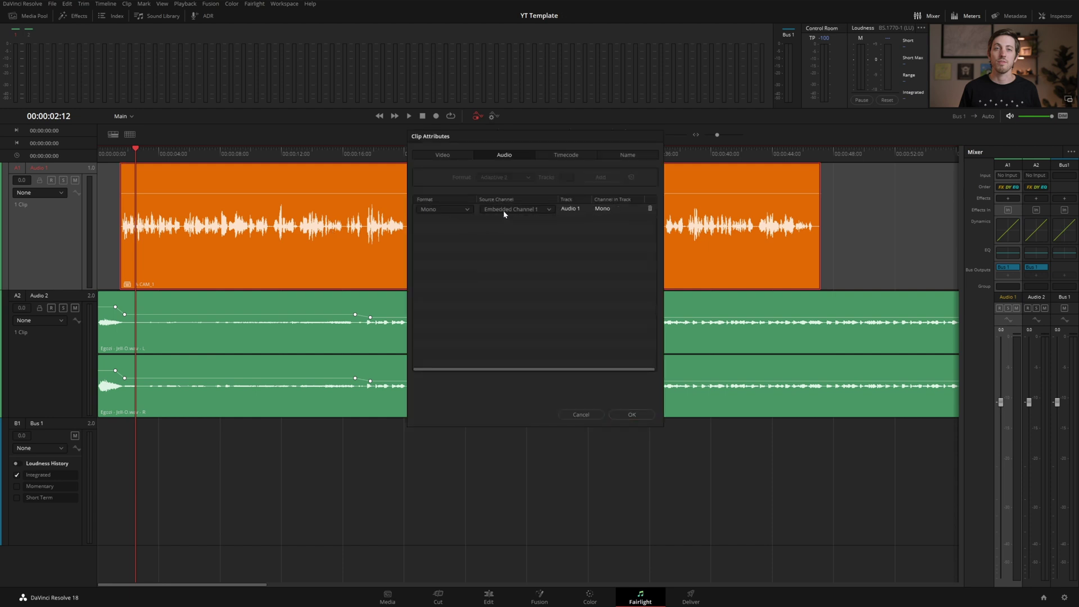
pyautogui.click(629, 415)
# Rename the Audio 1 track VO and the Audio 2 track MUSIC.
pyautogui.click(193, 211)
pyautogui.write('VO')
pyautogui.press('Tab')
pyautogui.write('MUSIC')
pyautogui.press('Return')
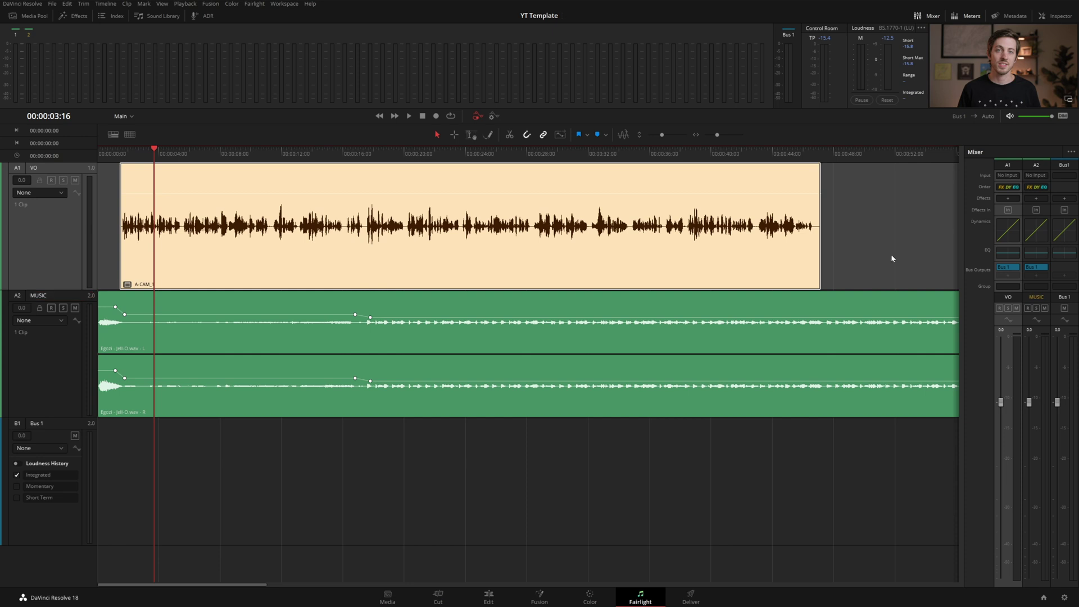
# Process the VO track with dynamics, an EQ curve, and De-Esser and multiband compressor effects.
pyautogui.doubleClick(1008, 232)
pyautogui.click(348, 165)
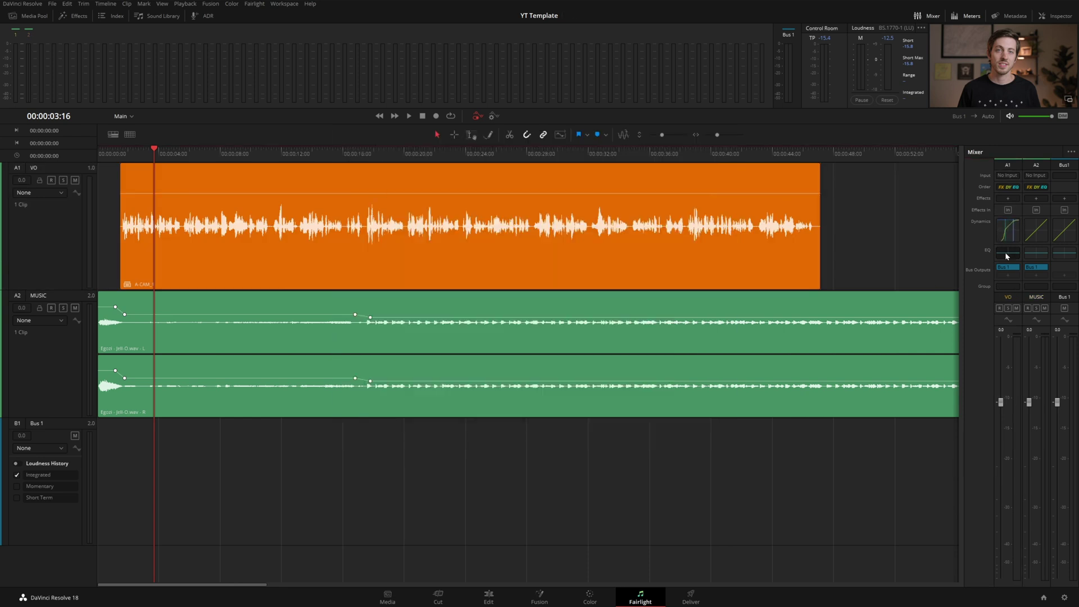
pyautogui.doubleClick(1008, 253)
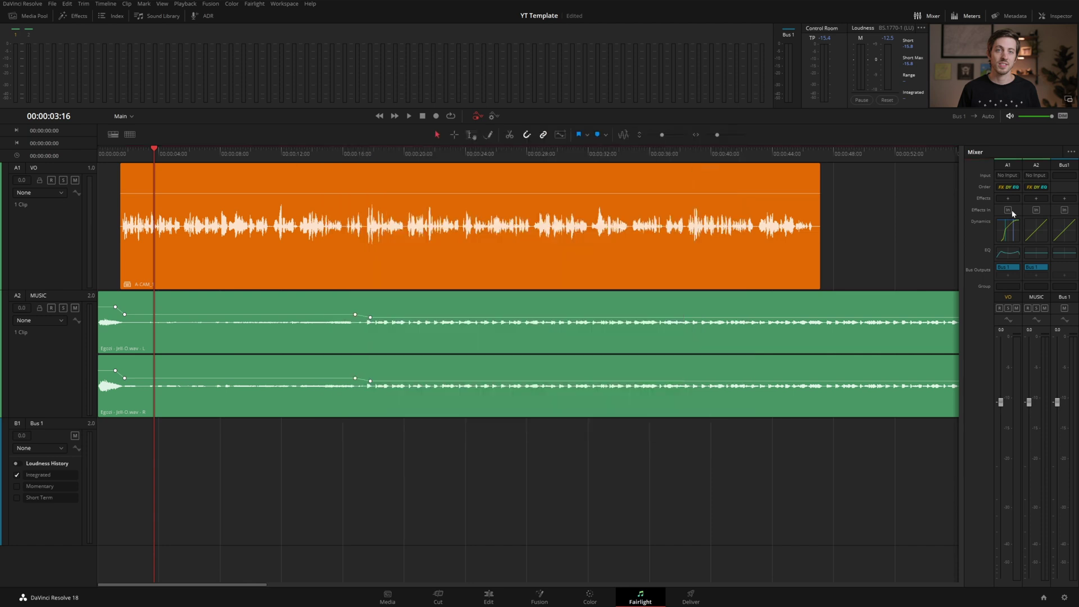
pyautogui.click(1008, 198)
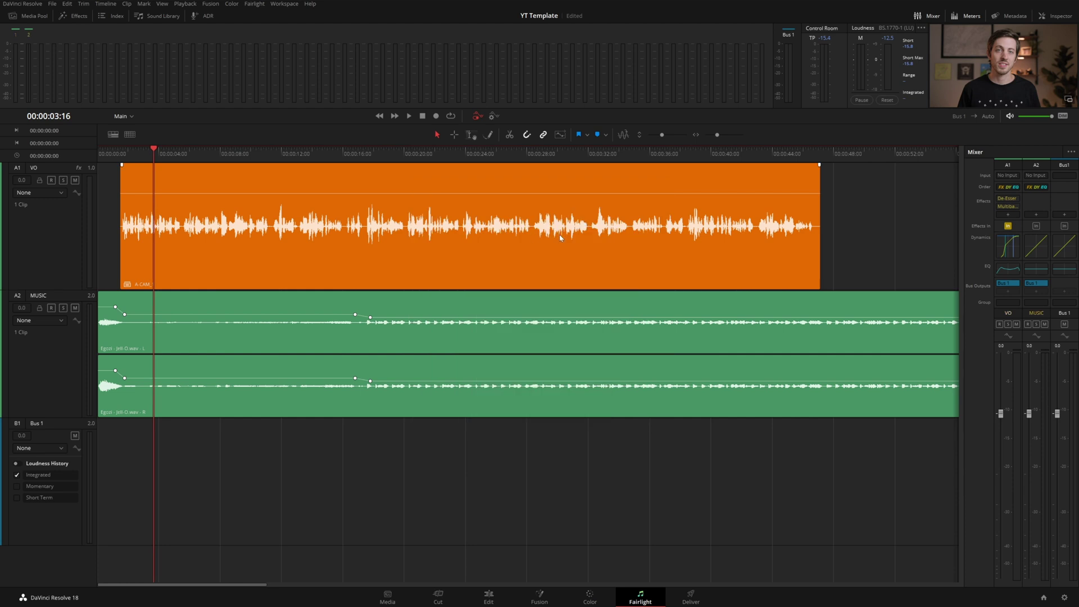
# Set the make-up gain in the VO track's dynamics to 12.3.
pyautogui.doubleClick(1007, 246)
pyautogui.moveTo(628, 229); pyautogui.dragTo(625, 219)
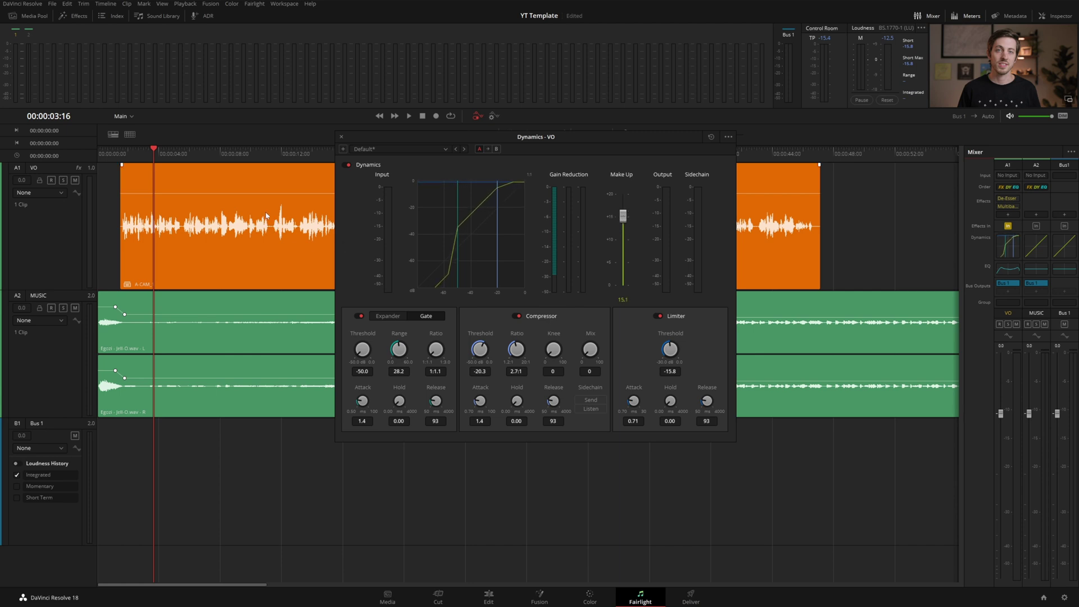
pyautogui.moveTo(623, 215); pyautogui.dragTo(623, 231)
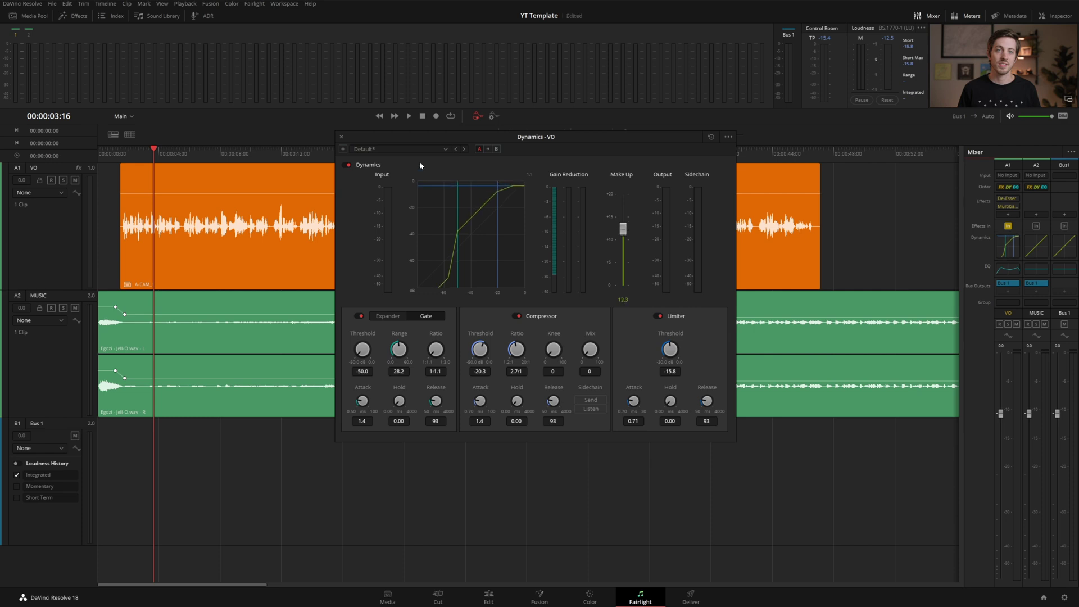
pyautogui.click(341, 137)
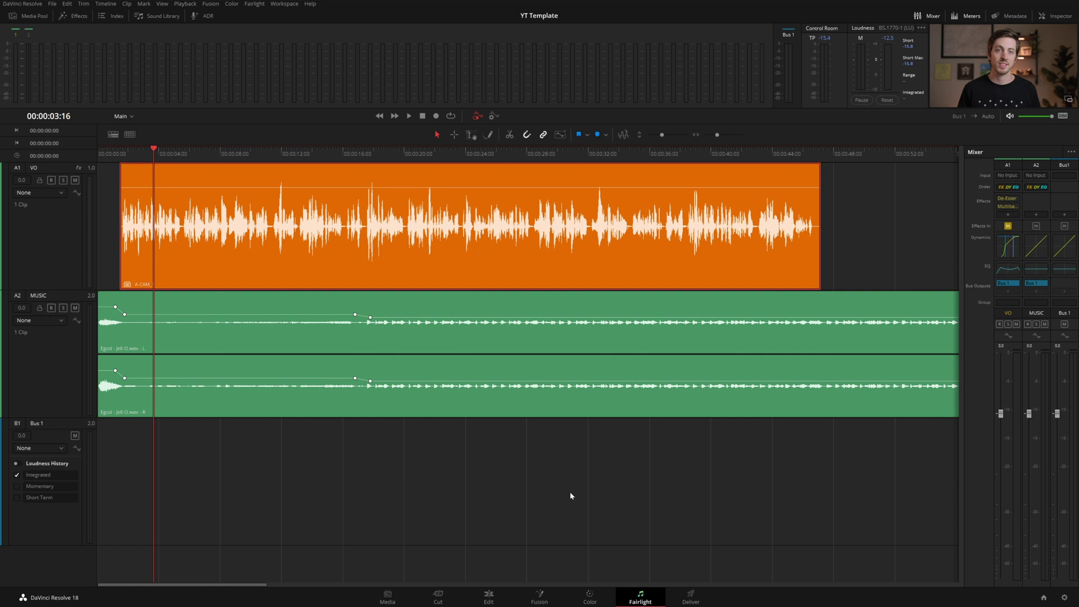
# Place mChannel Modern Title 04 from the MotionVFX titles on Video 2 above the A-CAM clip, starting at 00:00:05:14.
pyautogui.click(488, 597)
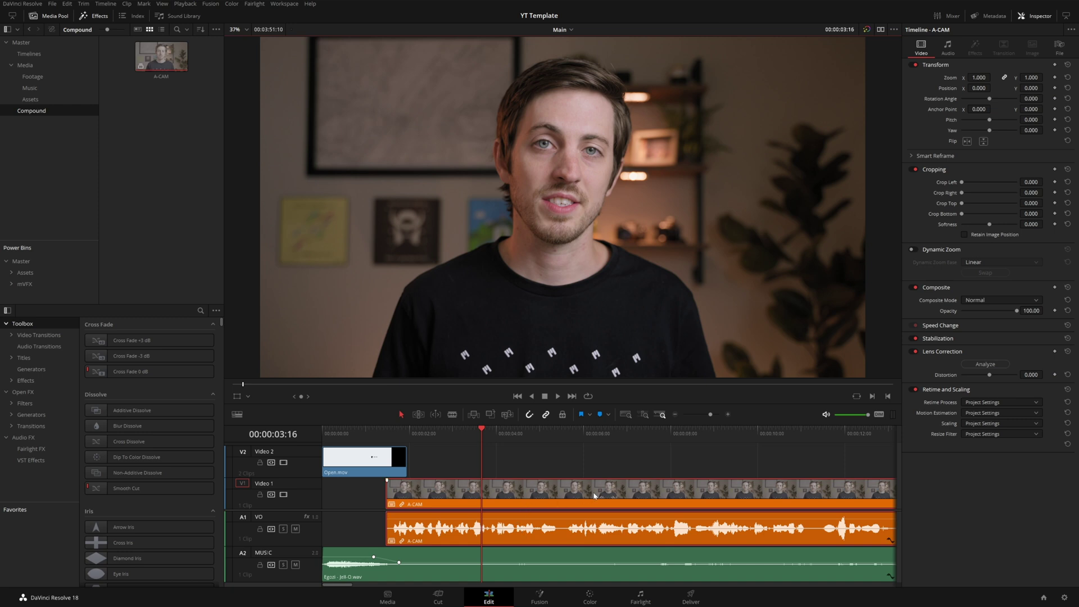
pyautogui.hotkey('ctrl', 'b')
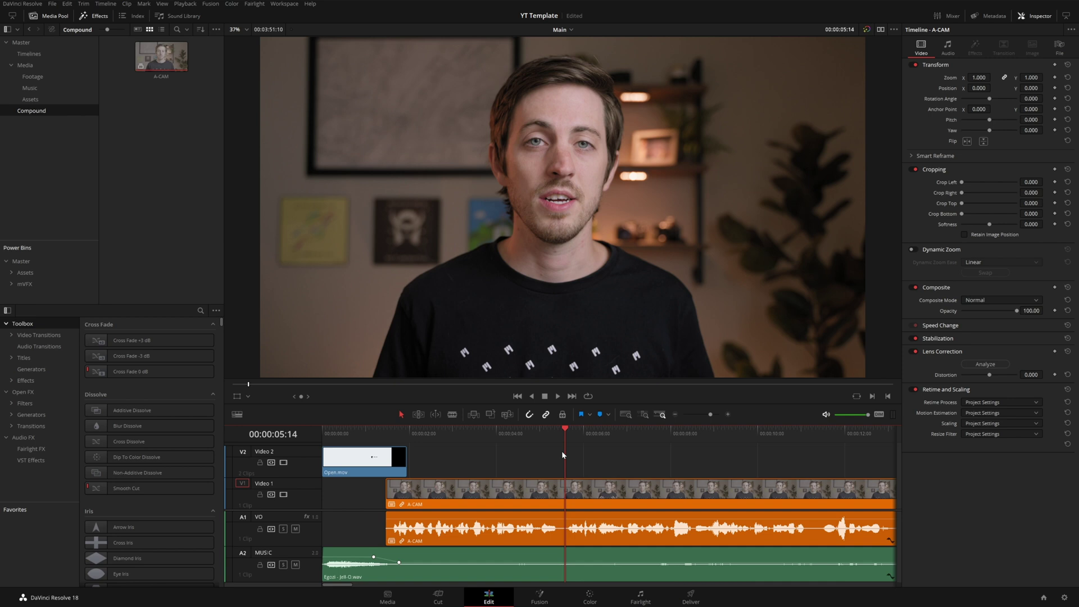
pyautogui.click(27, 359)
pyautogui.click(36, 369)
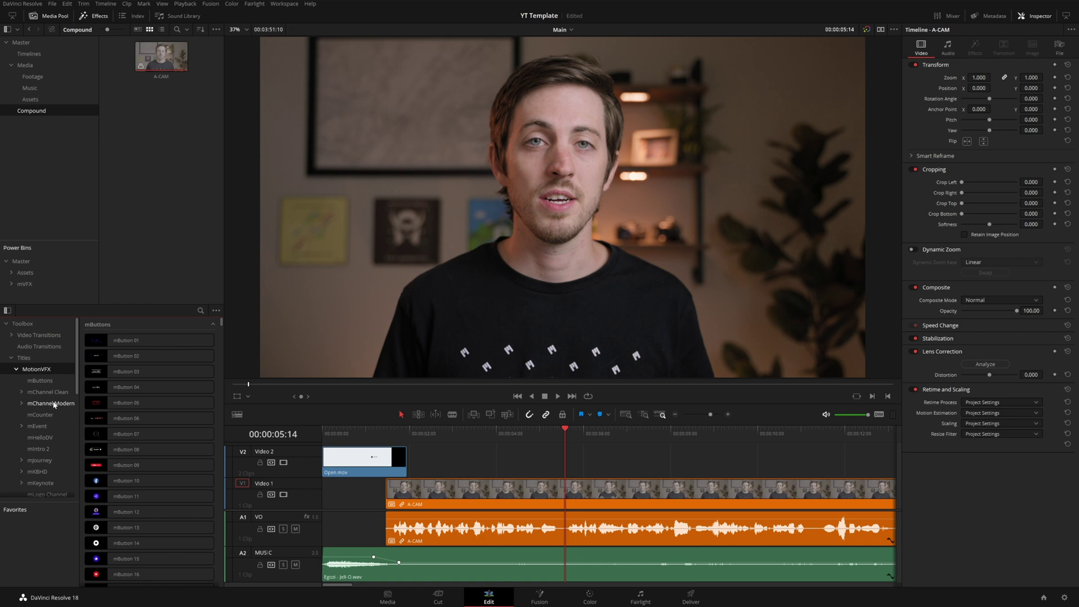
pyautogui.click(54, 405)
pyautogui.scroll(-5, 158, 459)
pyautogui.scroll(-5, 158, 467)
pyautogui.moveTo(153, 559); pyautogui.dragTo(567, 460)
# Set the header text of the mChannel Modern Title 04 clip to "Episode 1" and its title text to "SAVE TIME!".
pyautogui.click(341, 432)
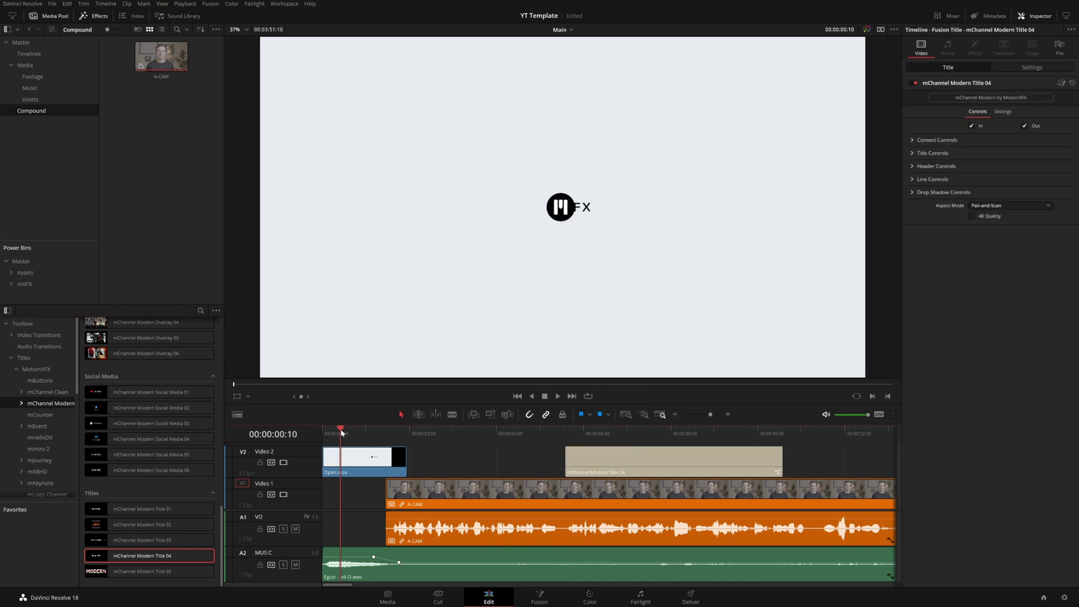
pyautogui.click(467, 433)
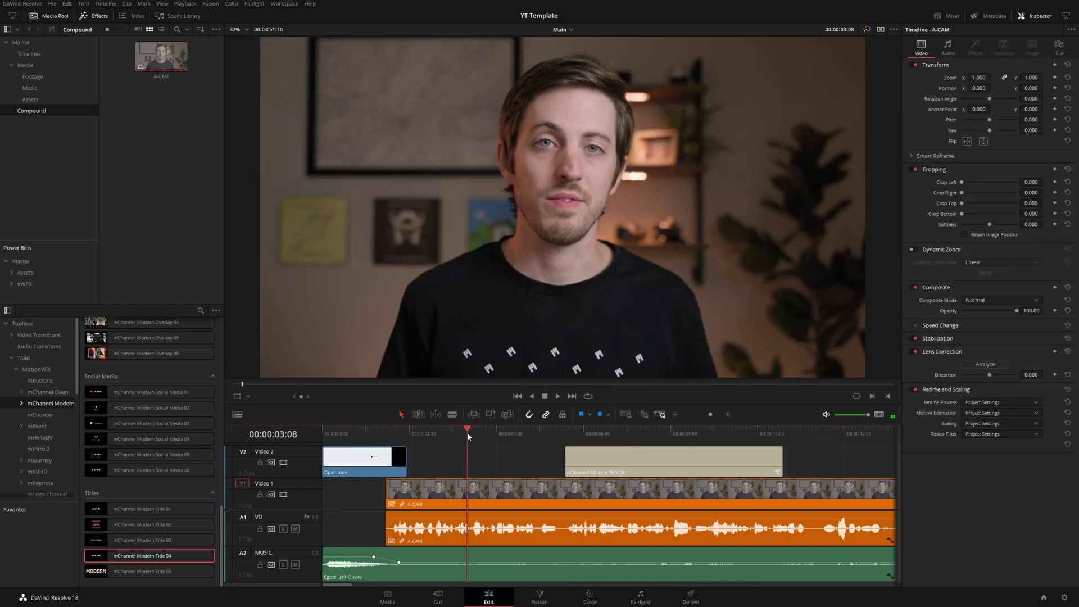
pyautogui.click(565, 432)
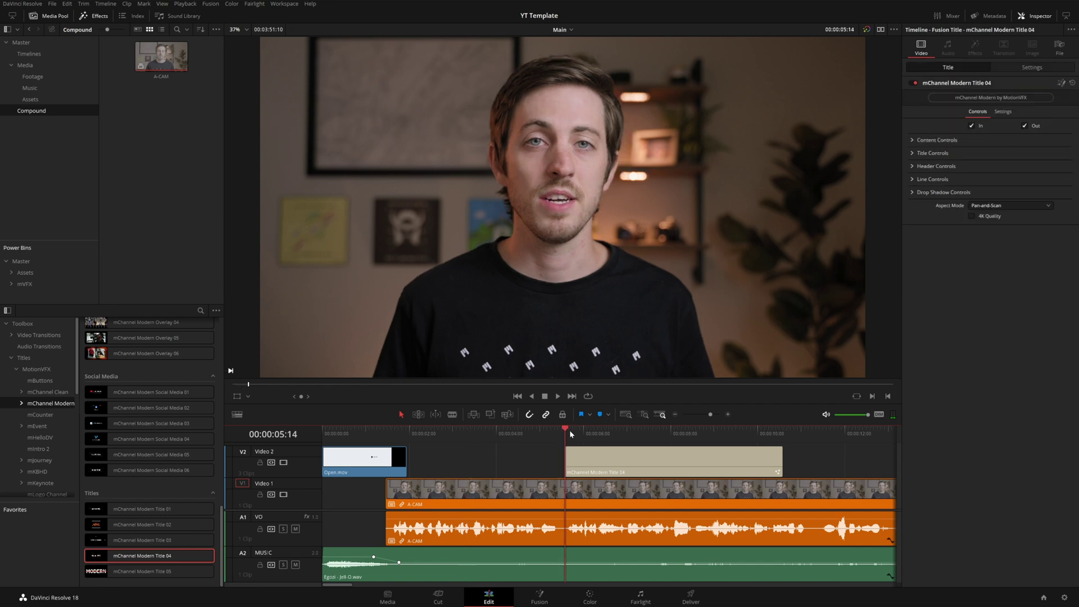
pyautogui.hscroll(3, 612, 467)
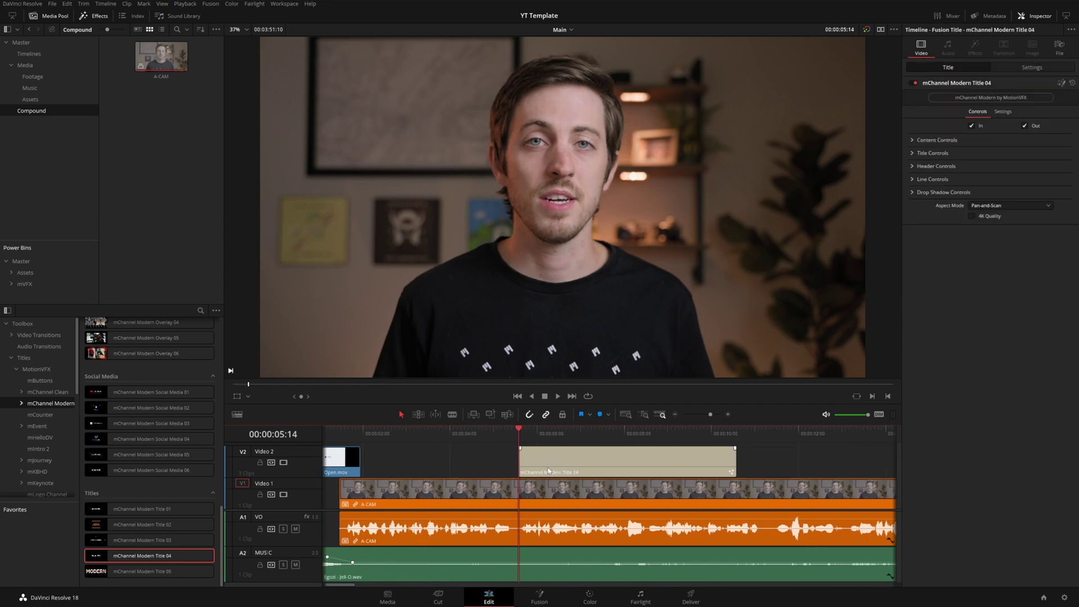
pyautogui.click(514, 434)
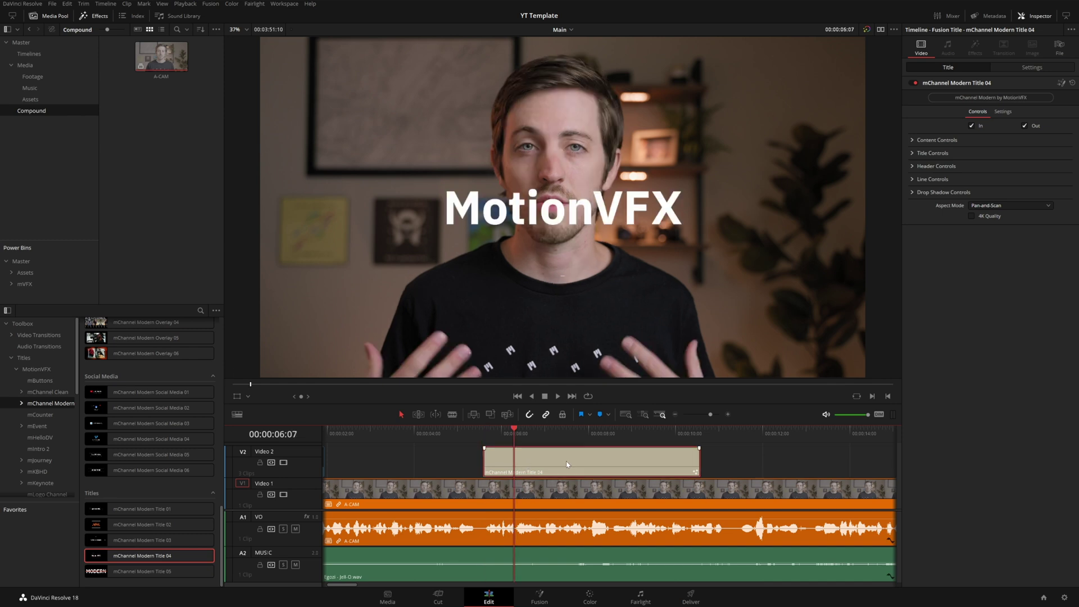
pyautogui.click(534, 461)
pyautogui.click(936, 166)
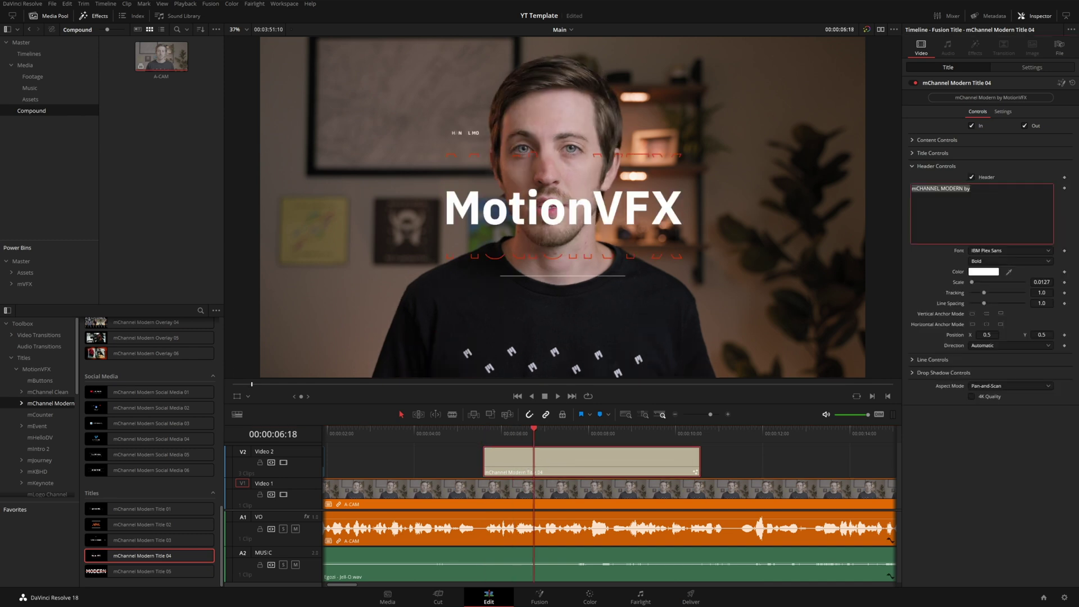
pyautogui.write('Episode')
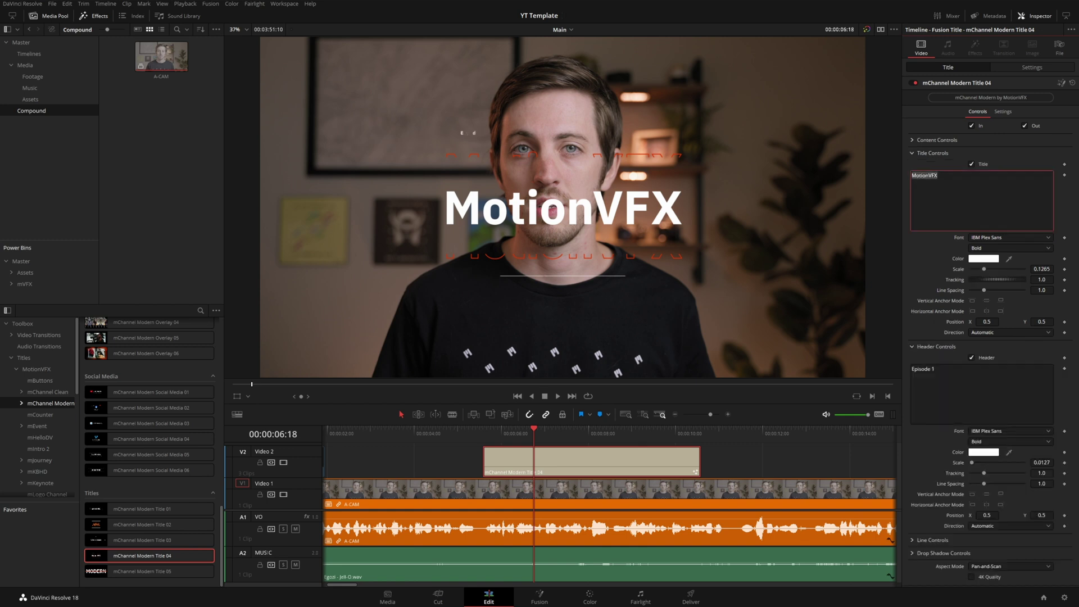
pyautogui.write('SAVE TIME!')
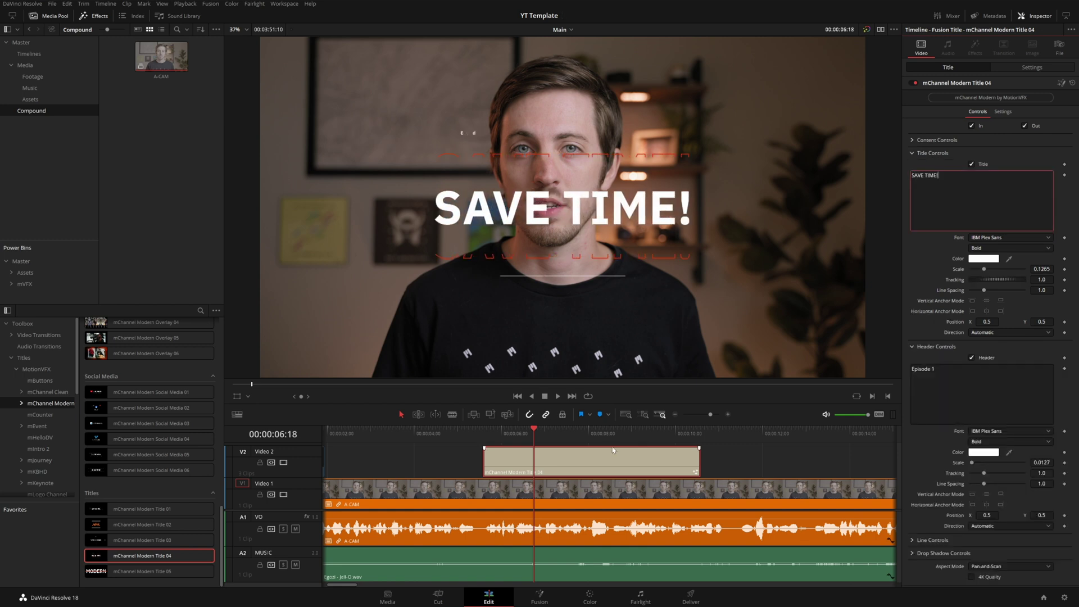
# Open the title clip's composition in Fusion and add a MediaIn node beside the mChannel node.
pyautogui.click(1061, 83)
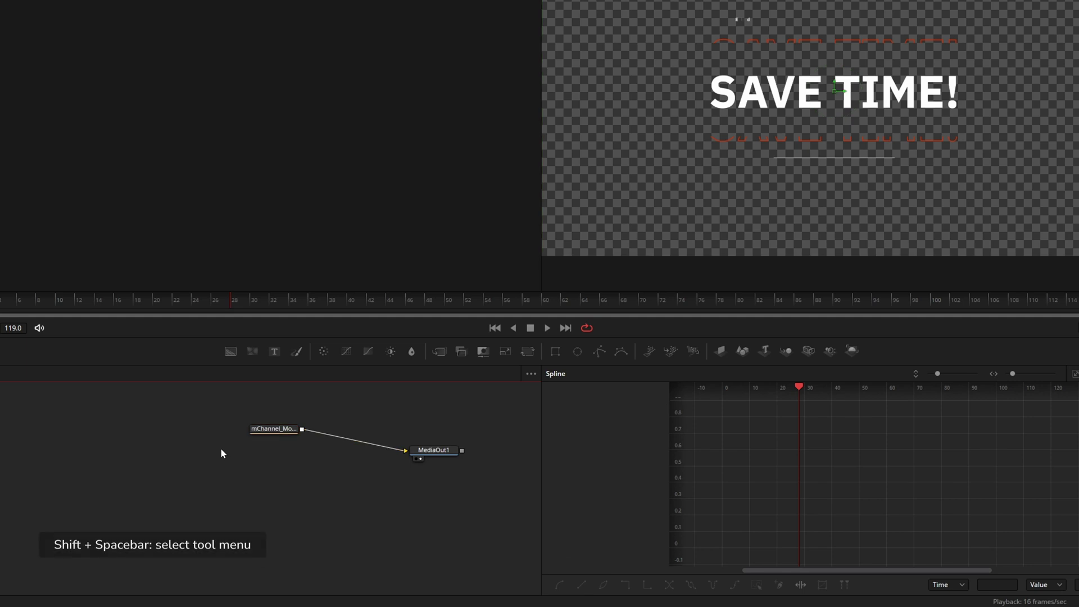
pyautogui.hotkey('shift', 'space')
pyautogui.write('med')
pyautogui.press('Return')
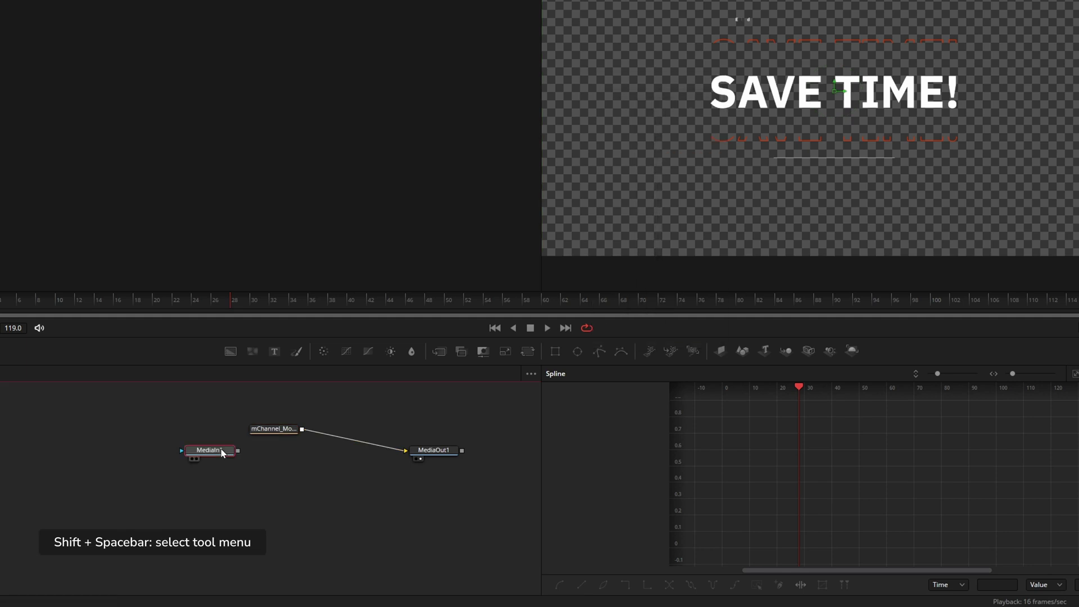
# Connect MediaIn1 to MediaOut1 with its media source set to Background, and merge the mChannel title over it.
pyautogui.moveTo(239, 450); pyautogui.dragTo(405, 450)
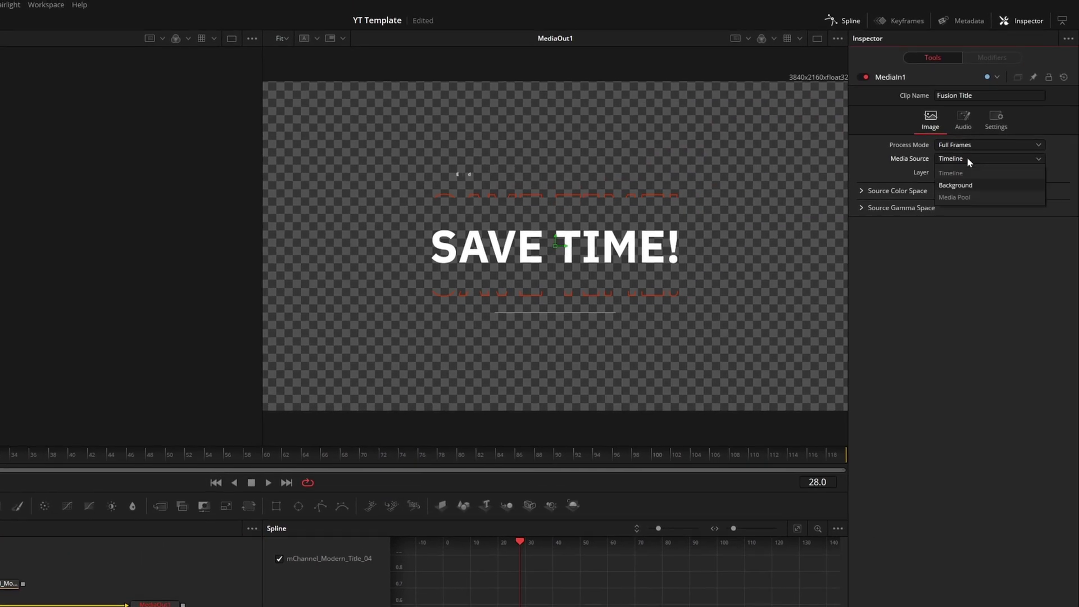
pyautogui.click(957, 185)
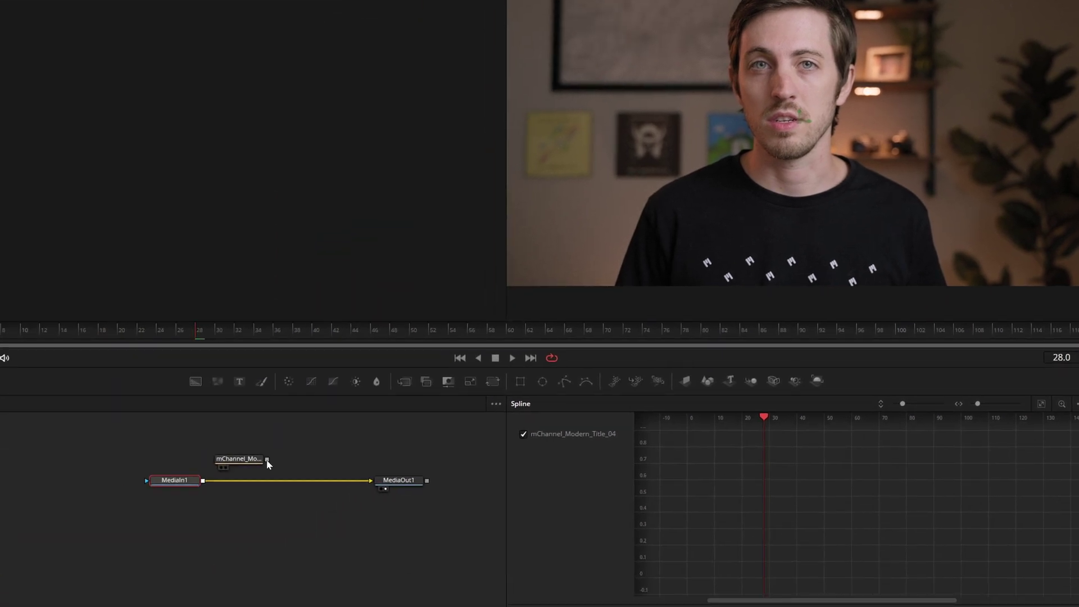
pyautogui.moveTo(268, 459); pyautogui.dragTo(69, 480)
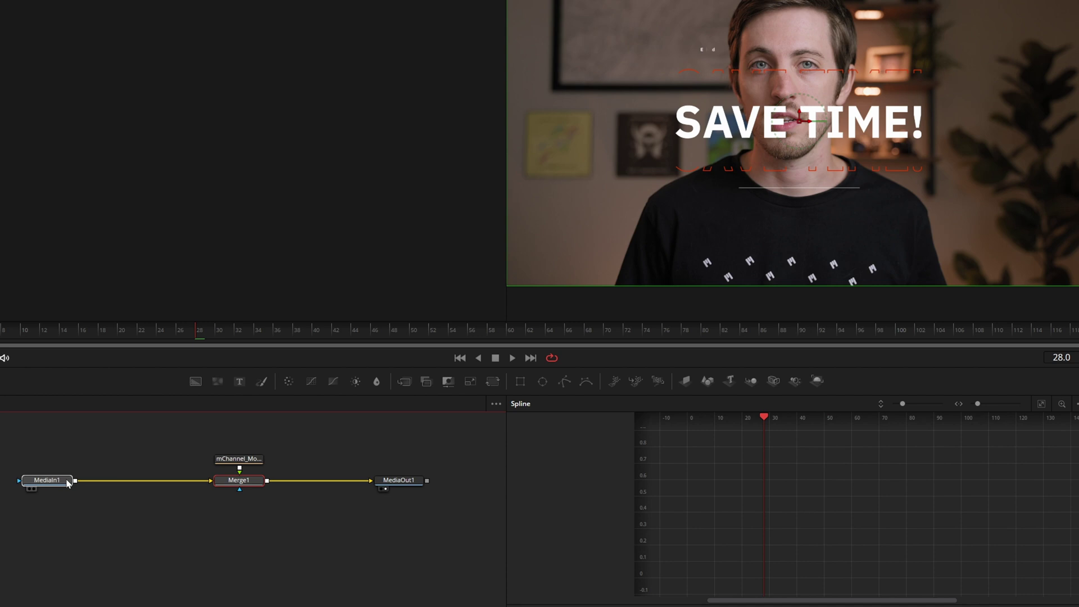
# Insert Brightness Contrast and Blur nodes between MediaIn1 and Merge1, and keyframe the Brightness Contrast gain at 1.0 on frame 0.
pyautogui.click(356, 382)
pyautogui.click(376, 382)
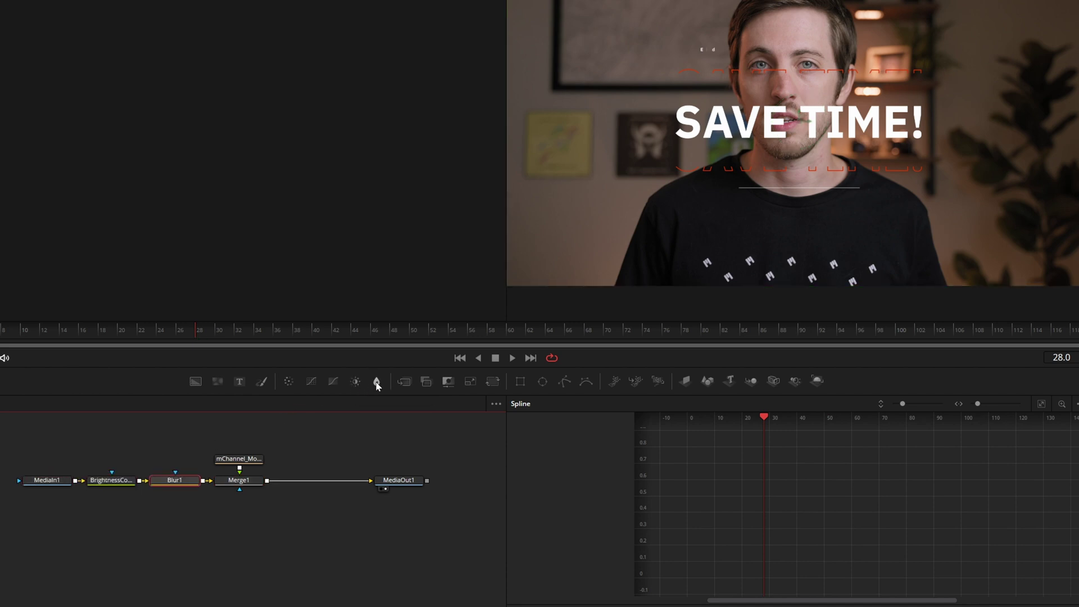
pyautogui.click(115, 481)
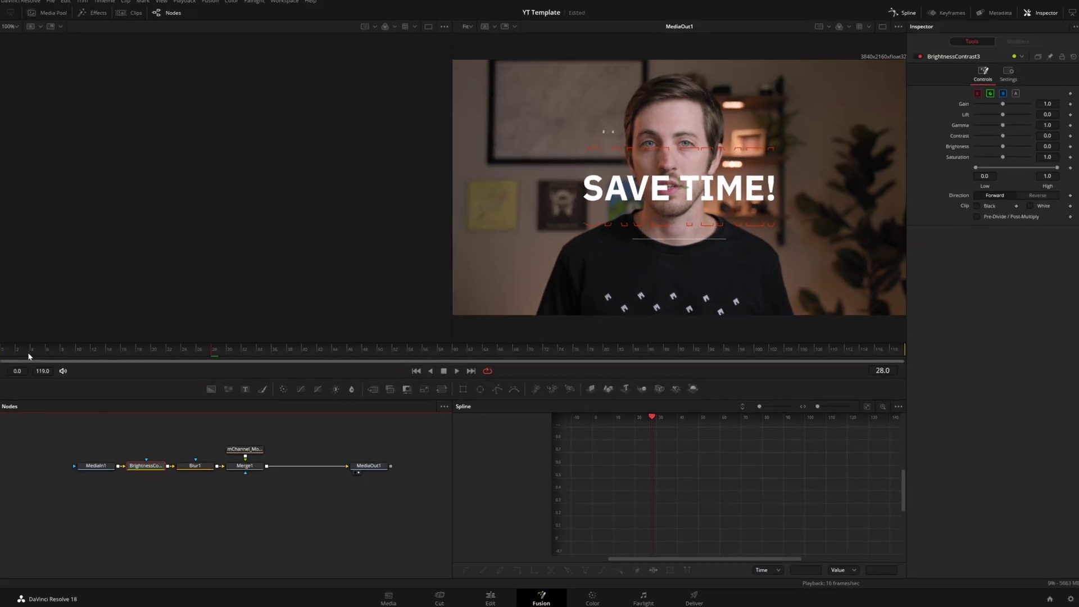
pyautogui.click(1064, 106)
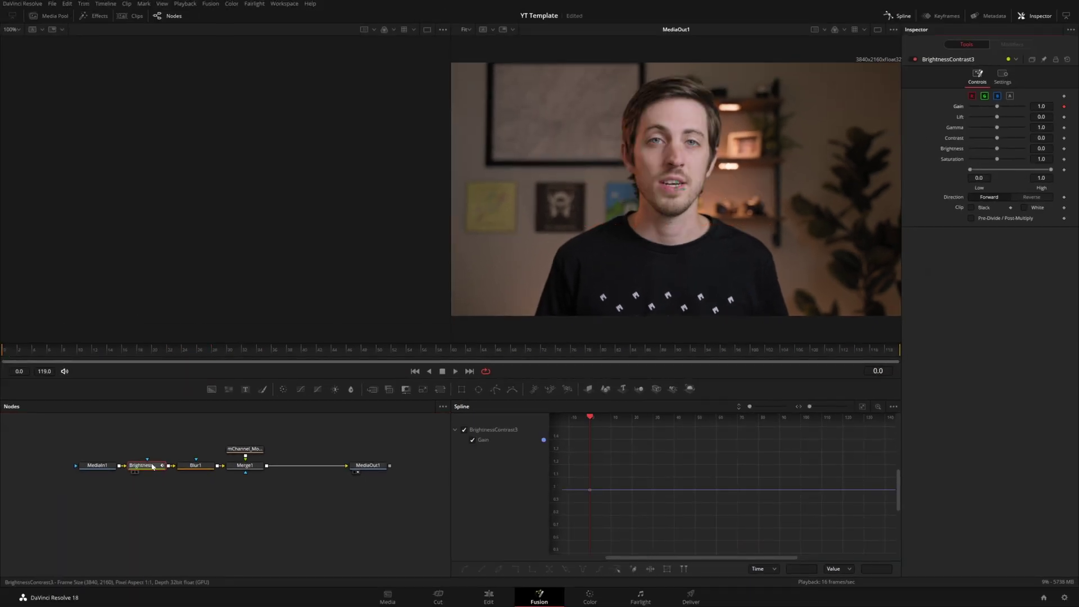
# Set the Blur1 node's blur size to 0.0 and keyframe it on frame 0.
pyautogui.click(196, 465)
pyautogui.moveTo(971, 127); pyautogui.dragTo(966, 127)
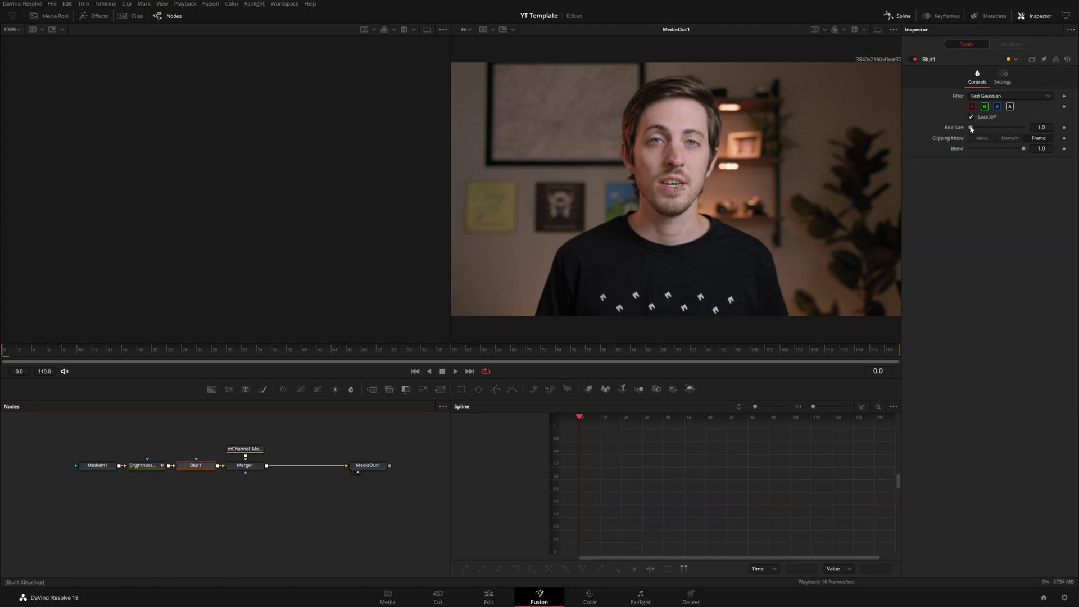
pyautogui.click(1064, 127)
# At frame 20, set the Blur1 blur size to 15 and the Brightness Contrast gain to 0.58.
pyautogui.press('space')
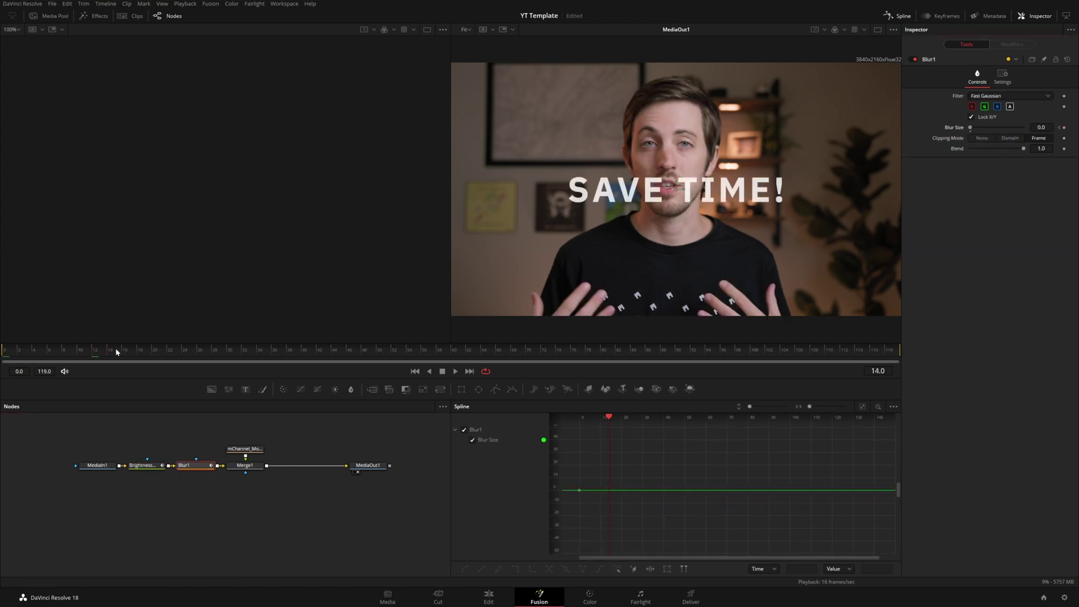
pyautogui.moveTo(971, 127); pyautogui.dragTo(977, 127)
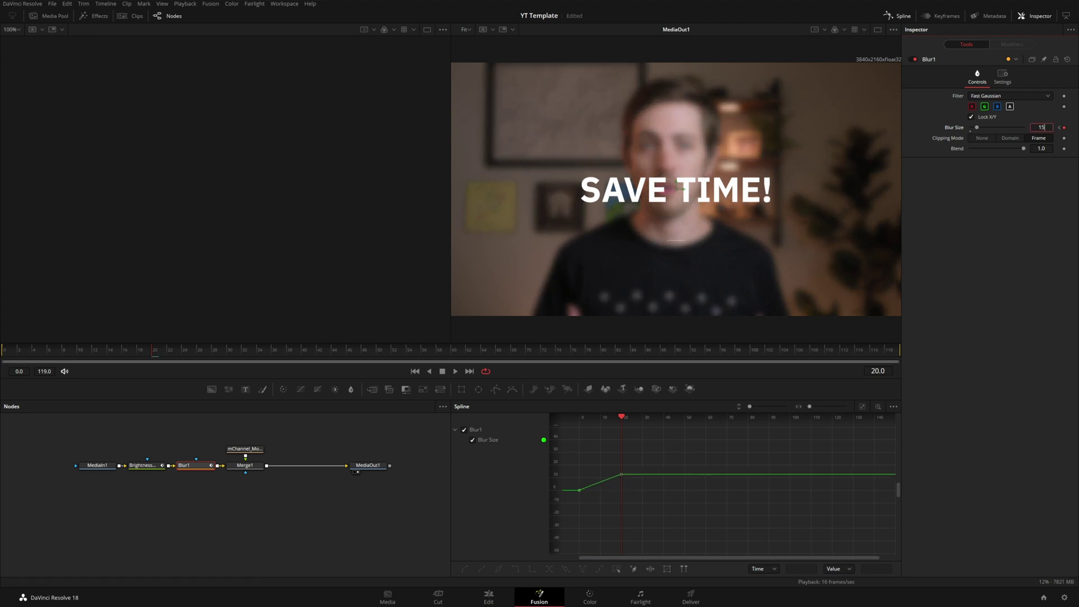
pyautogui.click(159, 466)
pyautogui.moveTo(997, 106); pyautogui.dragTo(988, 108)
# Show the Brightness Contrast and Blur curves together in the Spline editor and flatten all their keyframes.
pyautogui.moveTo(147, 449); pyautogui.dragTo(228, 494)
pyautogui.moveTo(686, 459); pyautogui.dragTo(565, 524)
pyautogui.press('f')
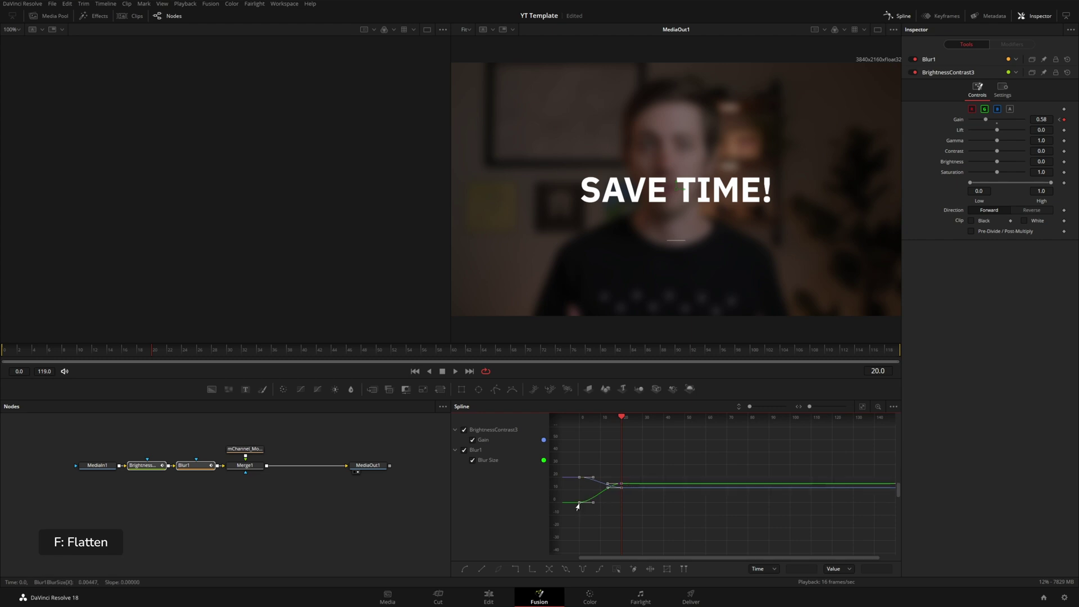
# Duplicate the gain and blur keyframes near the end of the title, reverse the copies, and play back the animation.
pyautogui.moveTo(577, 505); pyautogui.dragTo(818, 509)
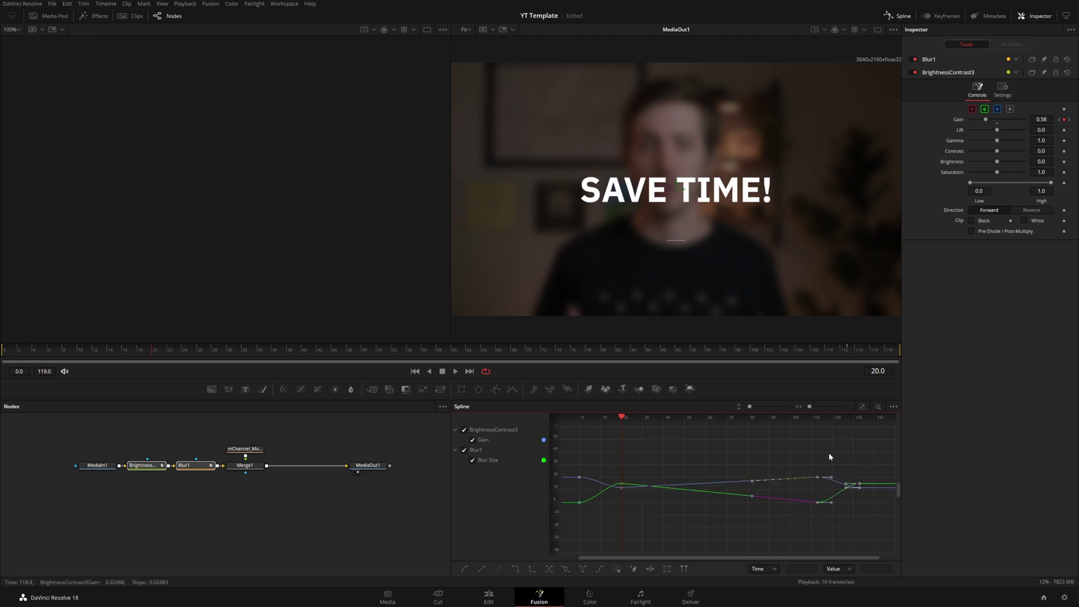
pyautogui.press('v')
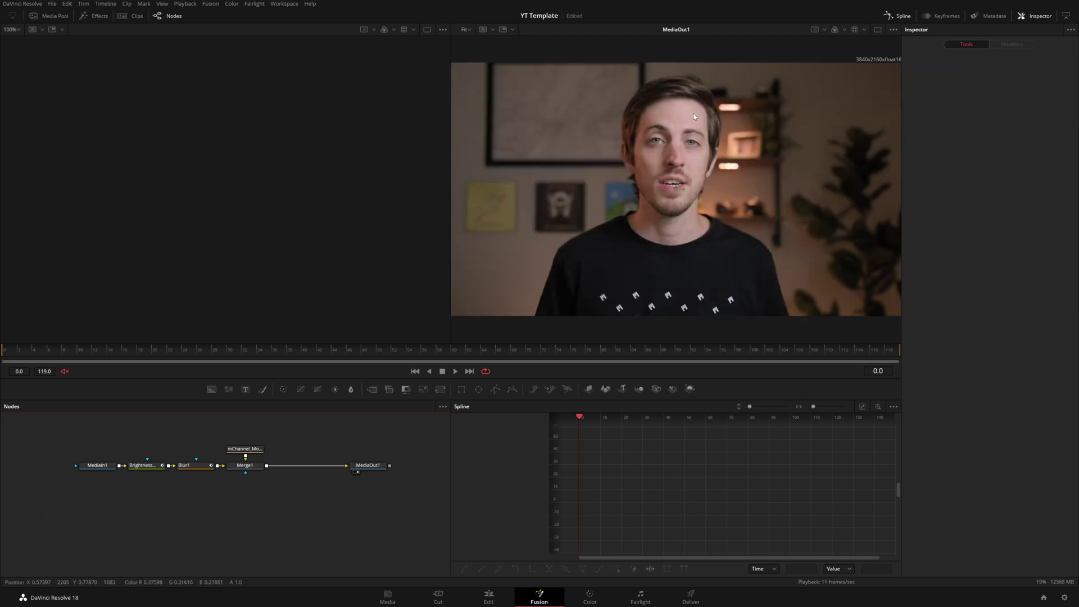
pyautogui.press('space')
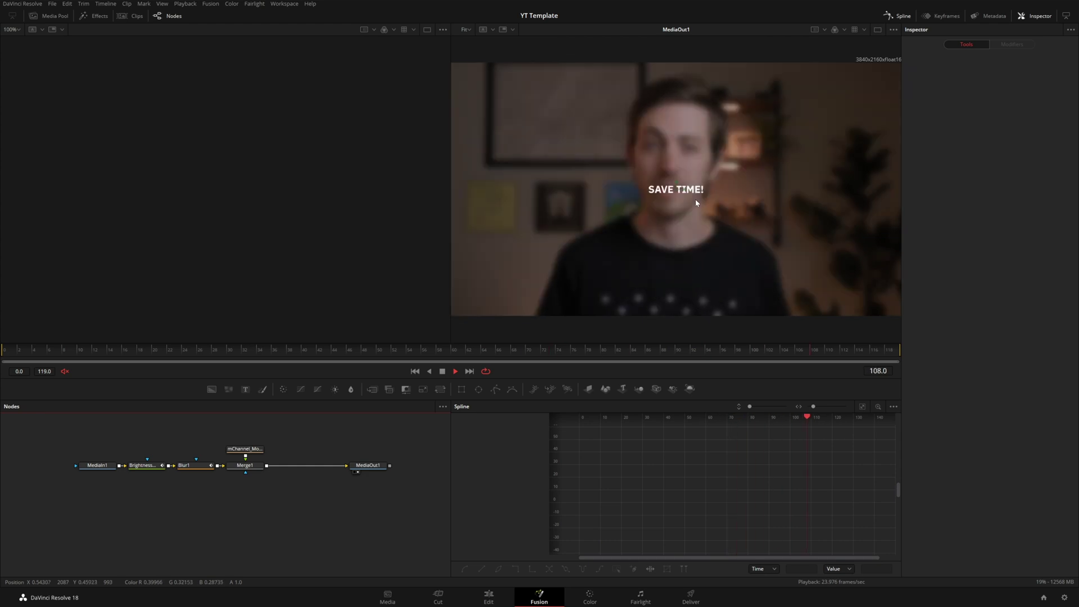
pyautogui.press('space')
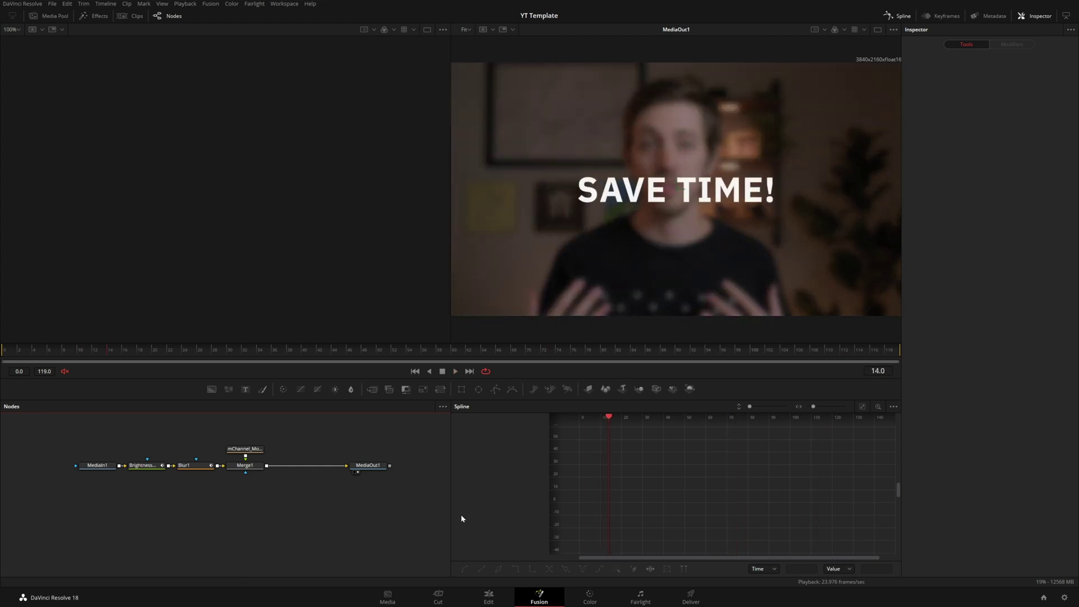
# Place mTuber 3 Typography 04 on Video 2 at 00:00:12:15 in the Edit page and enter the presenter's first name and surname.
pyautogui.click(489, 597)
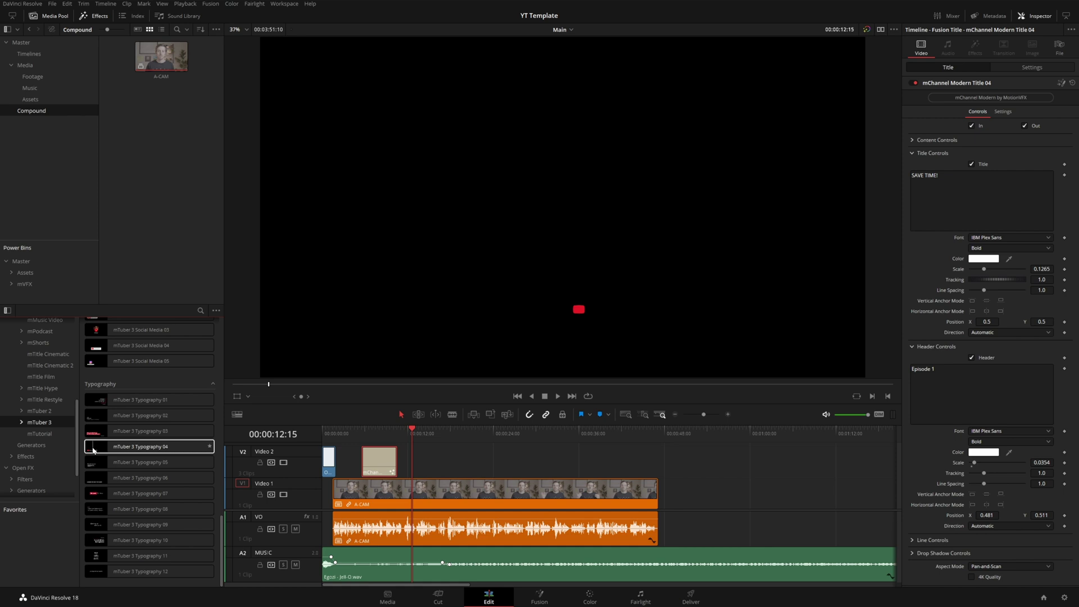
pyautogui.moveTo(137, 446); pyautogui.dragTo(430, 460)
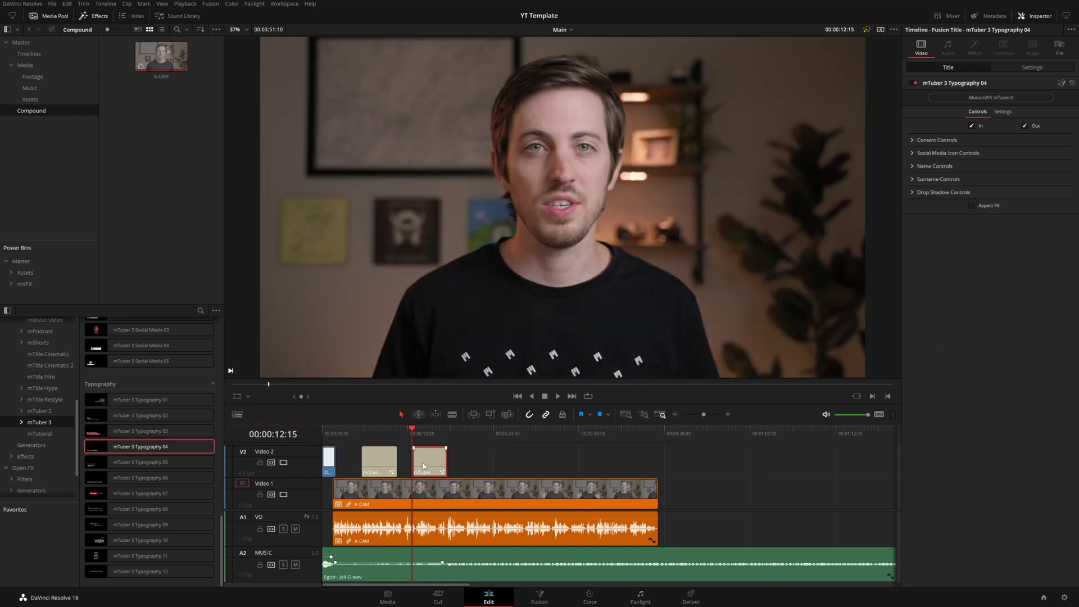
pyautogui.tripleClick(922, 188)
pyautogui.write('Matt')
pyautogui.click(935, 166)
pyautogui.click(939, 359)
pyautogui.tripleClick(922, 202)
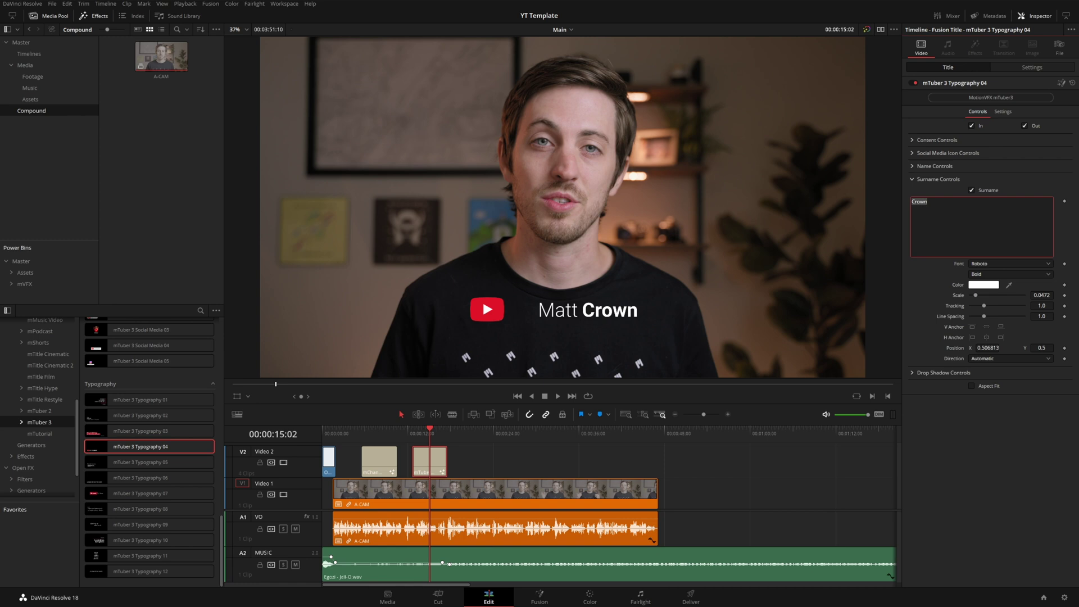
pyautogui.write('McCool')
# Place mButton 09 from the MotionVFX mButtons titles on Video 2 around 00:00:45:01, over the end of the A-CAM clip.
pyautogui.click(643, 433)
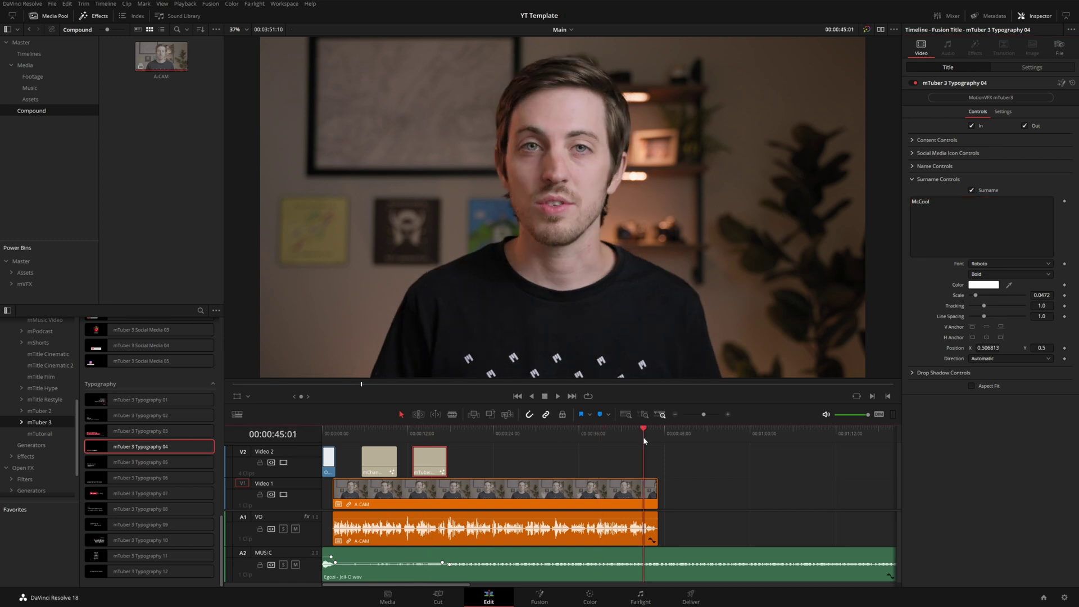
pyautogui.scroll(6, 45, 376)
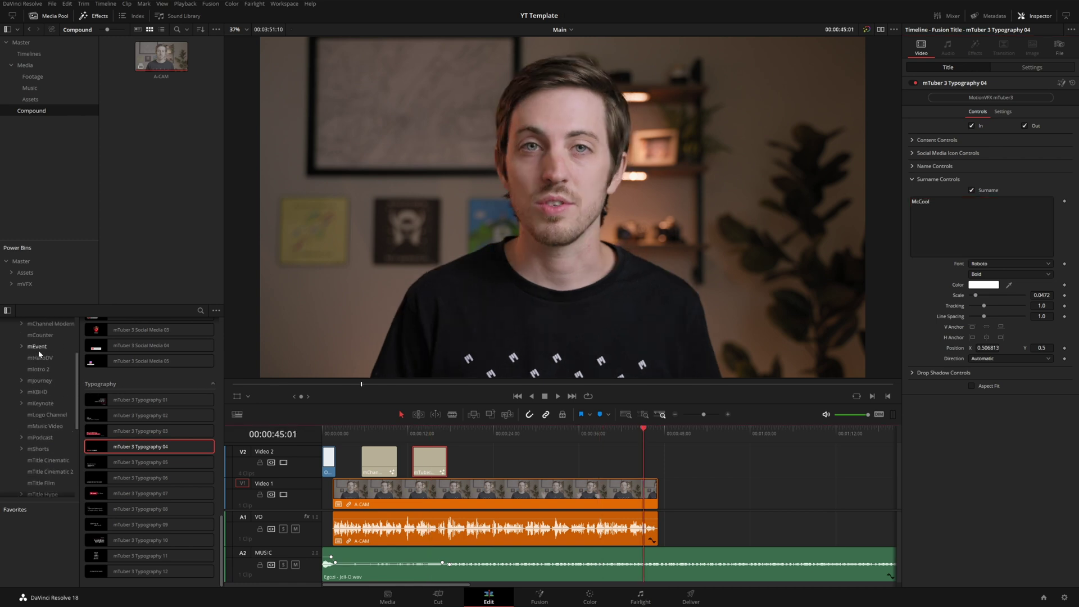
pyautogui.click(41, 354)
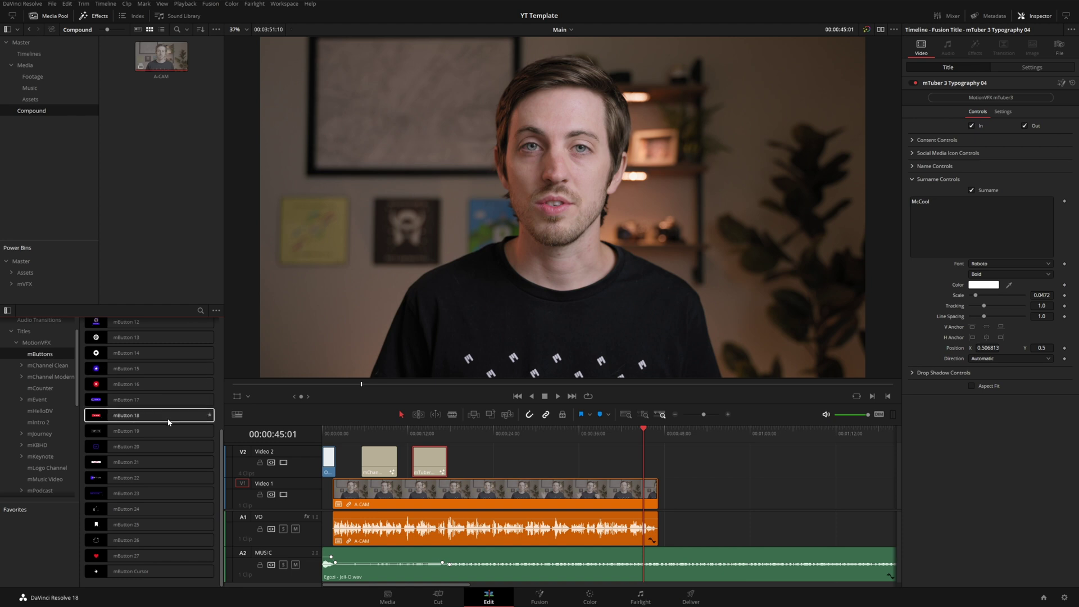
pyautogui.scroll(5, 149, 427)
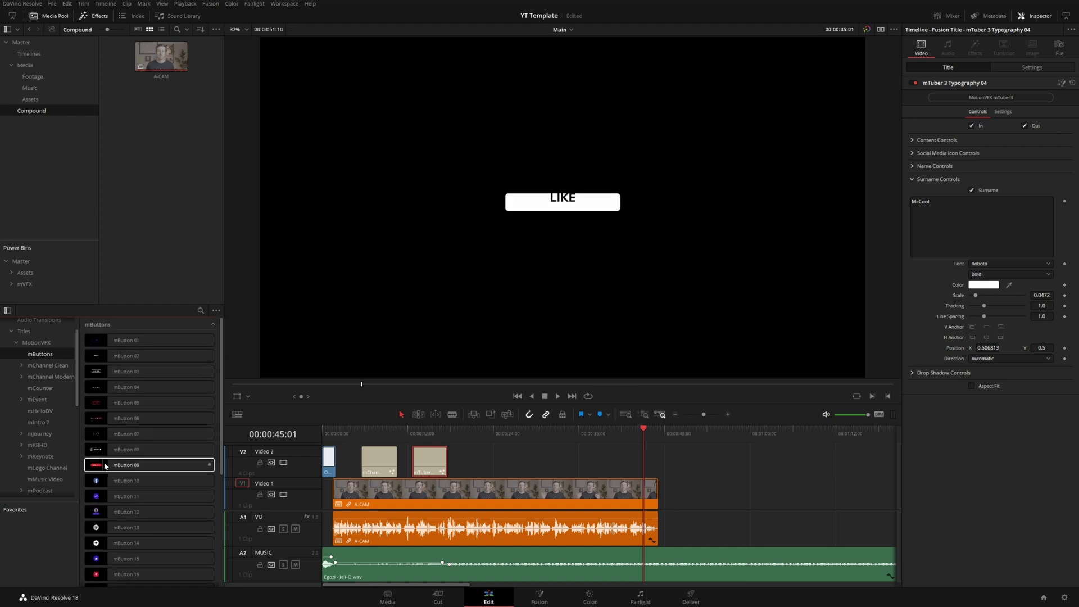
pyautogui.moveTo(105, 466); pyautogui.dragTo(649, 461)
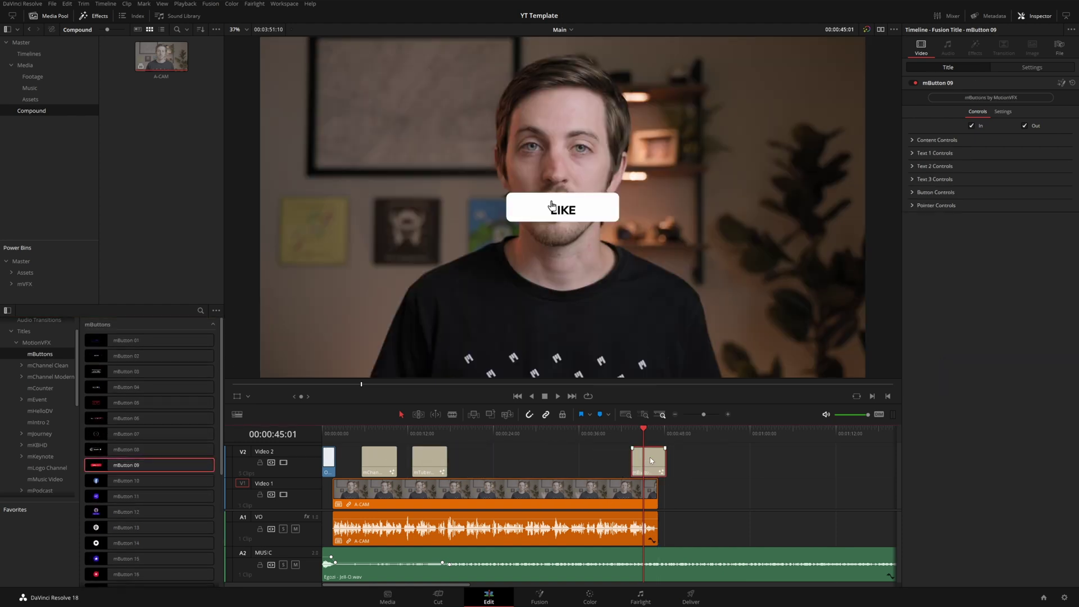
# Set the mButton 09 title's position to X 0.176, Y 0.681 and its scale to 0.717, and play it back.
pyautogui.click(912, 140)
pyautogui.moveTo(987, 150); pyautogui.dragTo(949, 150)
pyautogui.moveTo(1041, 162); pyautogui.dragTo(1021, 161)
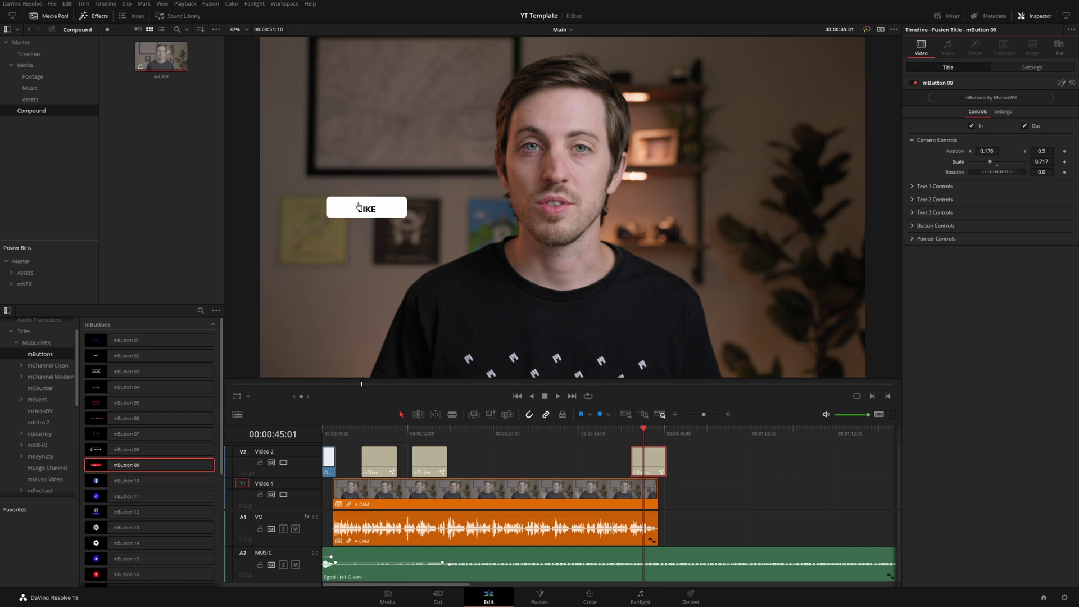
pyautogui.moveTo(356, 205); pyautogui.dragTo(356, 159)
pyautogui.click(629, 438)
pyautogui.press('space')
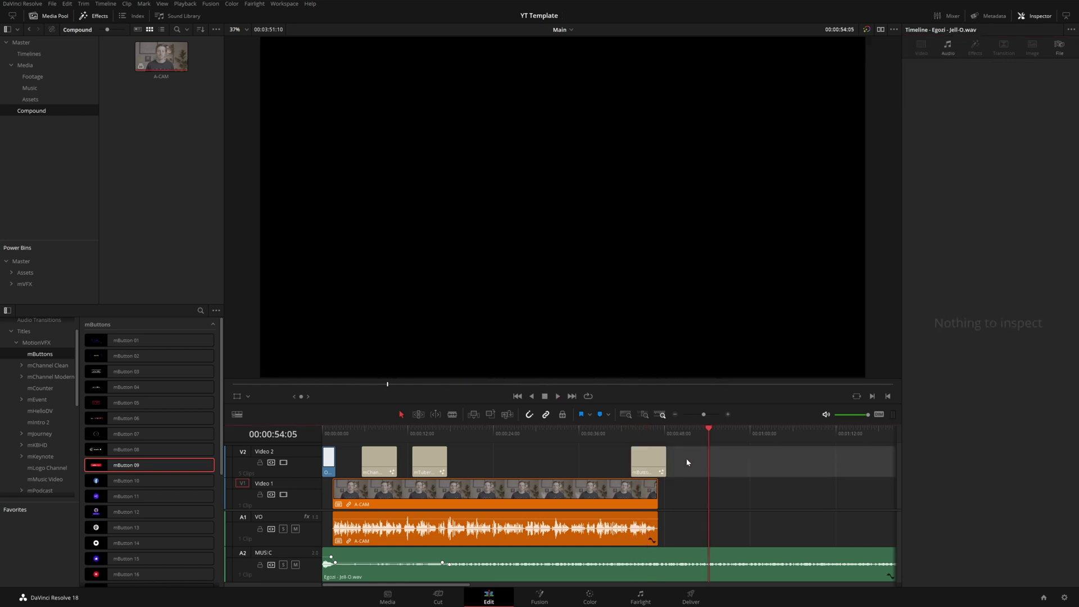
pyautogui.click(645, 431)
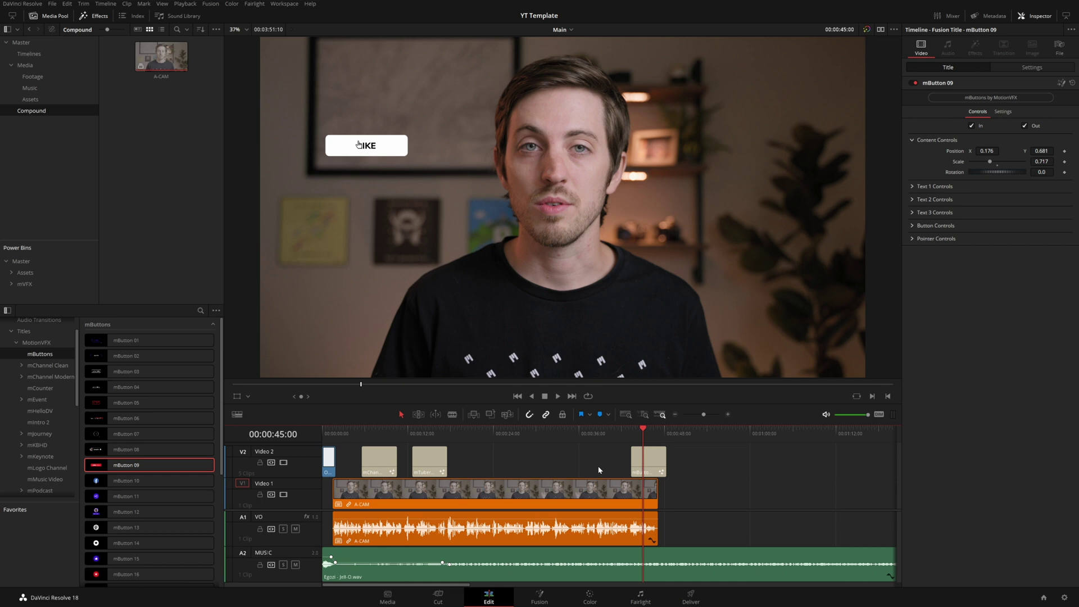
# Open the A-CAM compound clip in its timeline, move the footage to start at about 00:07:50, and return to the Main timeline.
pyautogui.hotkey('ctrl', '-')
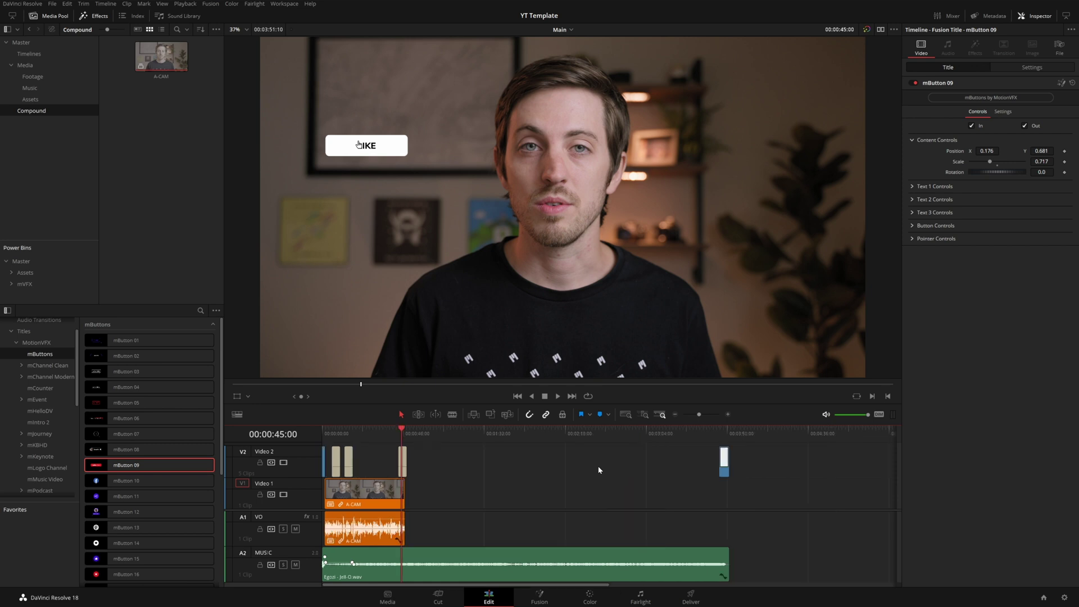
pyautogui.click(368, 498)
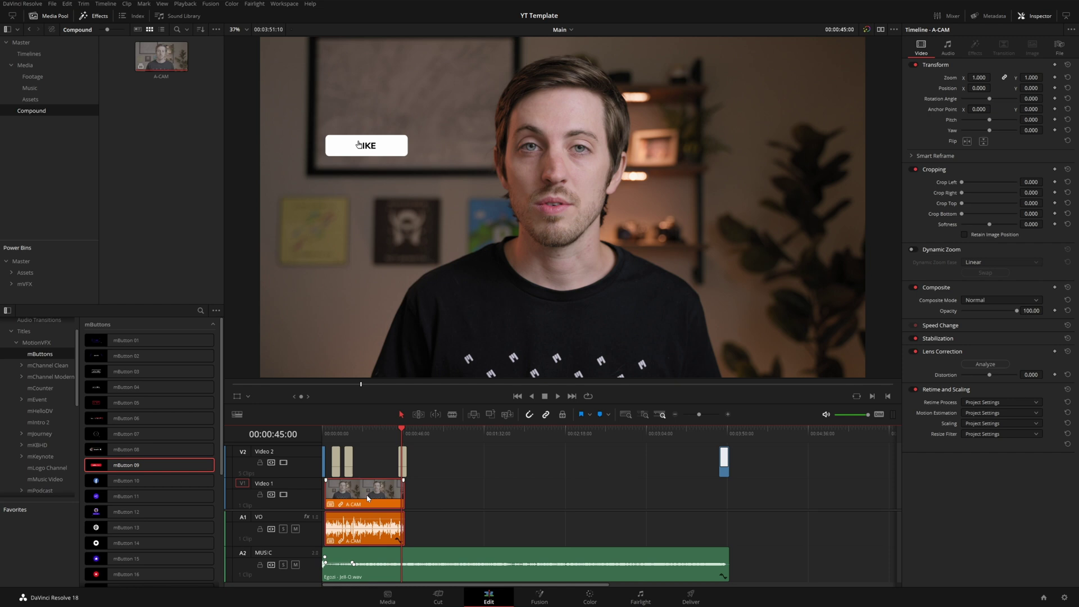
pyautogui.click(423, 498)
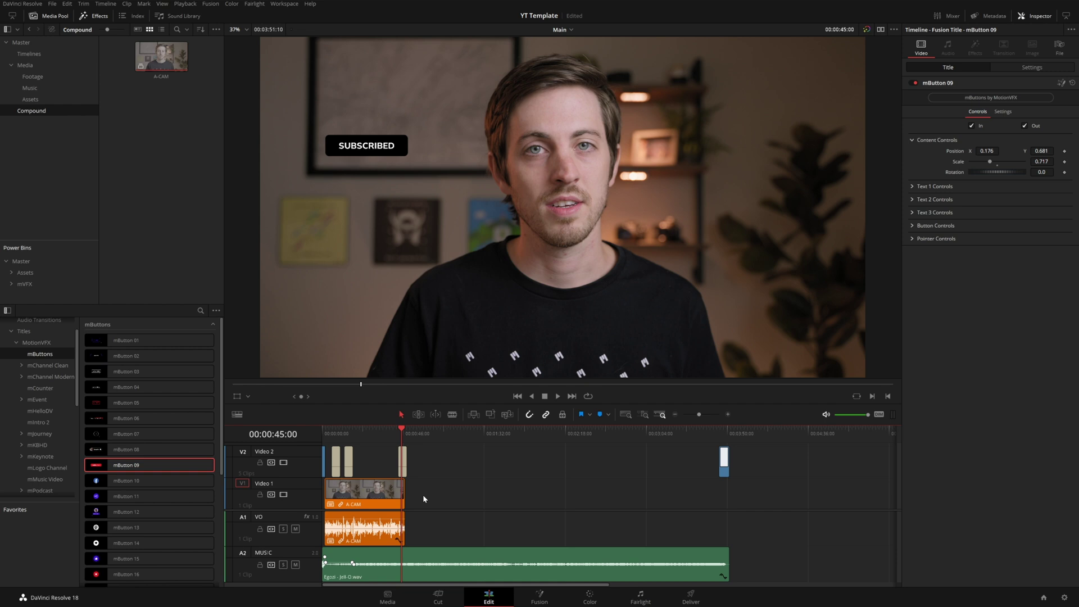
pyautogui.click(404, 495)
pyautogui.rightClick(367, 496)
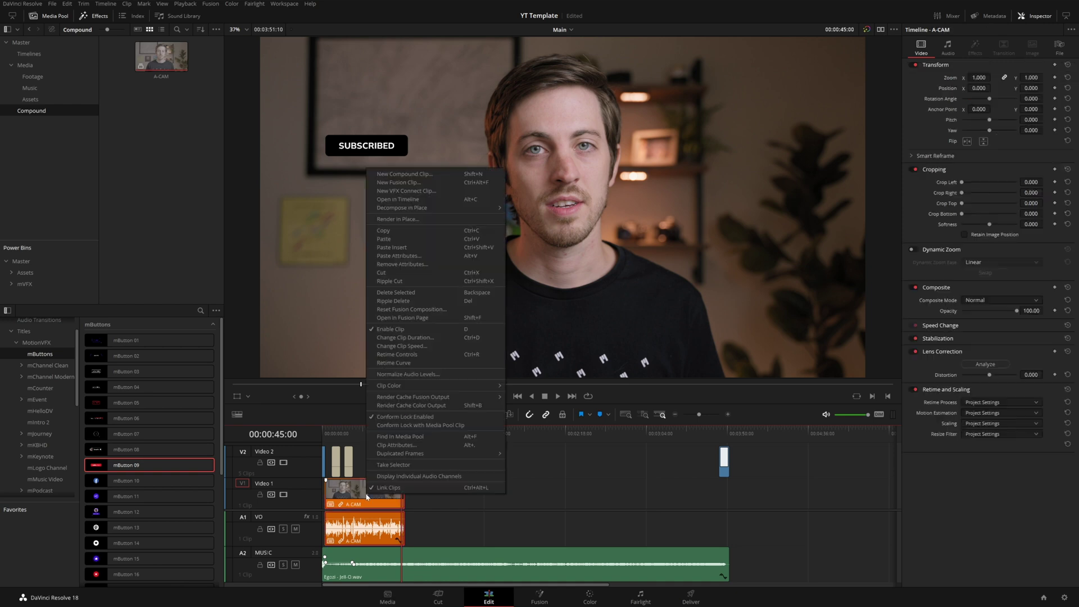
pyautogui.click(395, 200)
pyautogui.moveTo(363, 499); pyautogui.dragTo(824, 500)
pyautogui.click(233, 580)
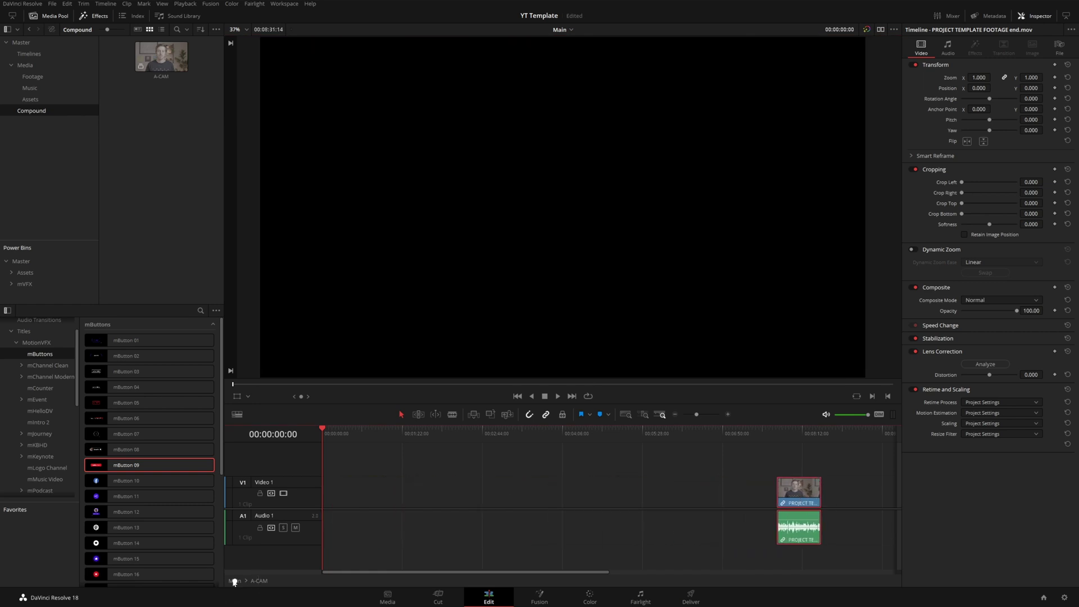
# Extend the end of the A-CAM compound clip on the Main timeline until it covers the moved footage.
pyautogui.moveTo(410, 491); pyautogui.dragTo(844, 491)
pyautogui.scroll(-2, 610, 494)
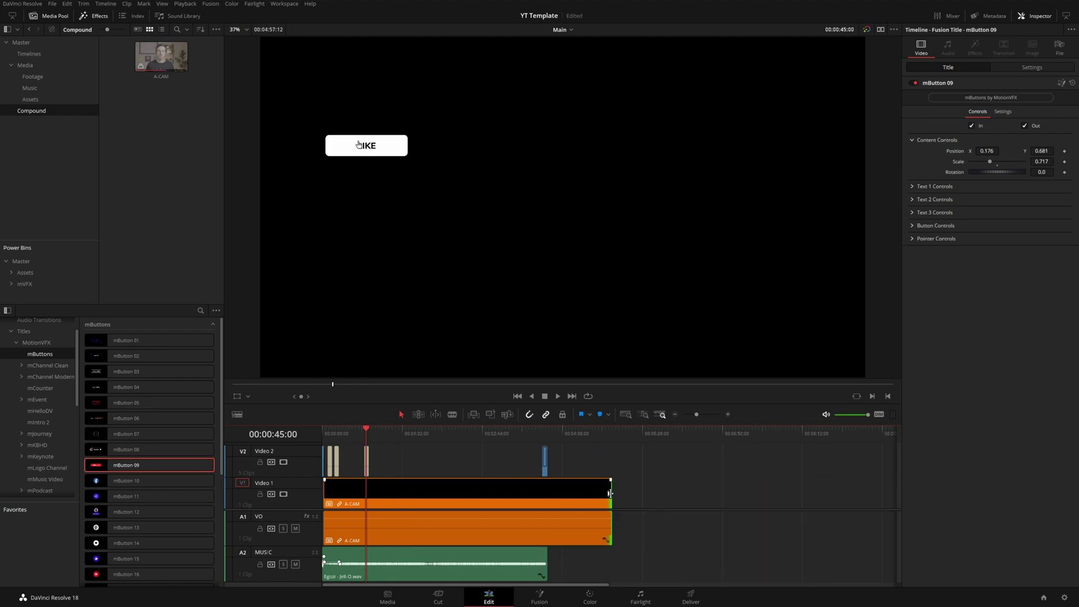
pyautogui.moveTo(610, 494); pyautogui.dragTo(864, 489)
pyautogui.click(783, 510)
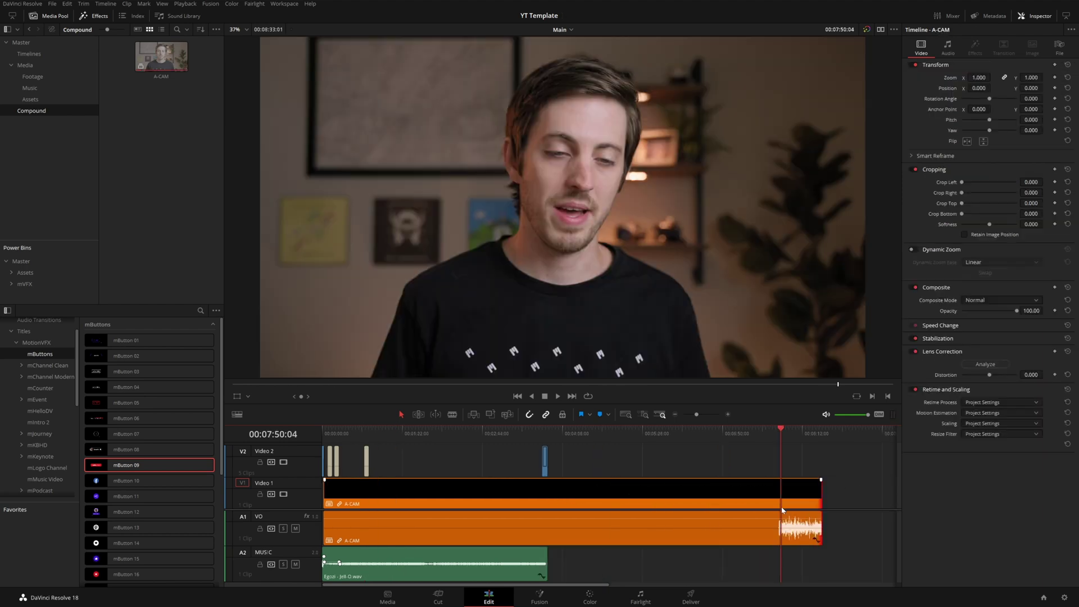
# Reopen the A-CAM compound clip, move the footage back to 00:00:00:00, and return to the Main timeline.
pyautogui.rightClick(397, 497)
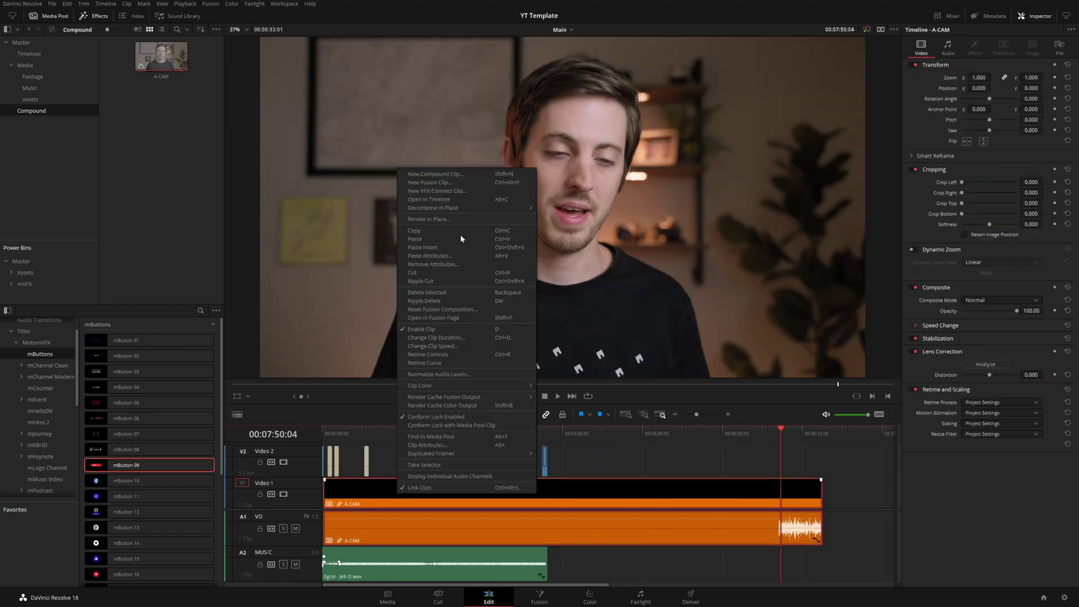
pyautogui.click(444, 204)
pyautogui.moveTo(811, 500); pyautogui.dragTo(358, 497)
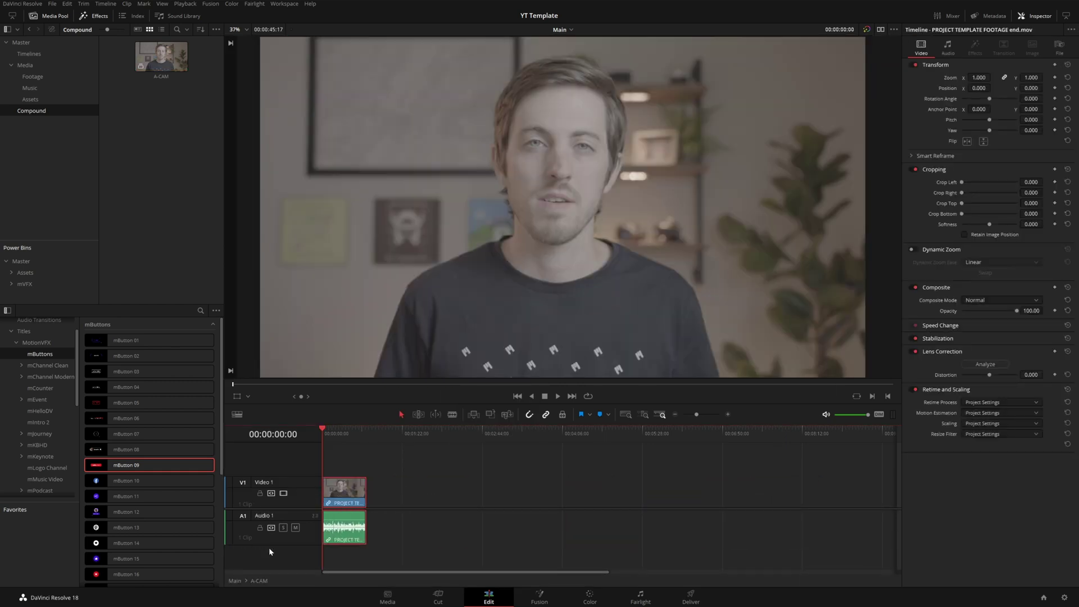
pyautogui.click(235, 581)
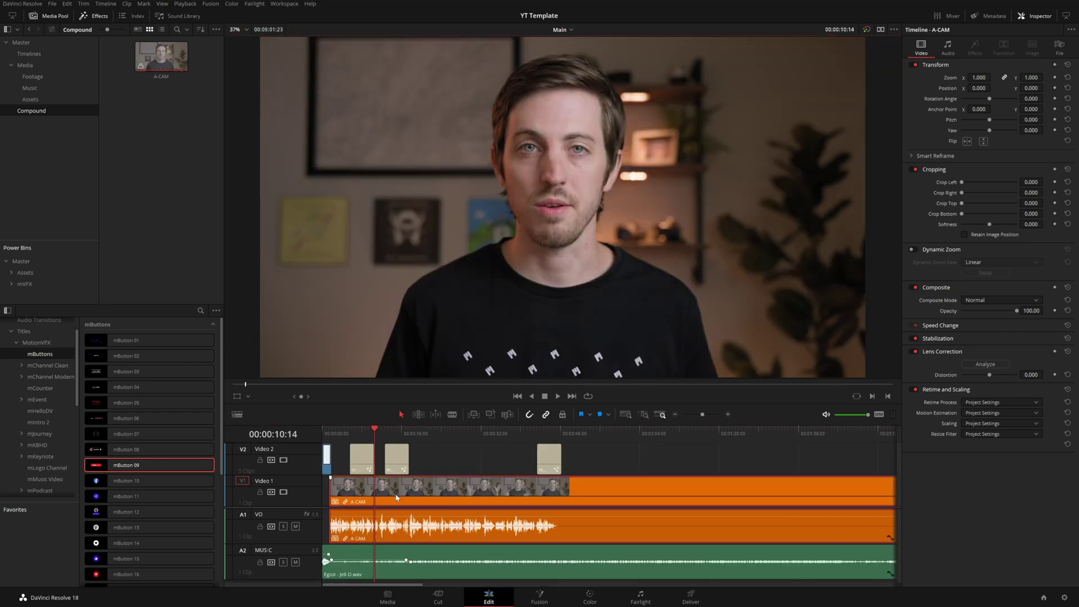
# Enable stacked timelines in the timeline view options so open timelines are shown as tabs.
pyautogui.click(448, 457)
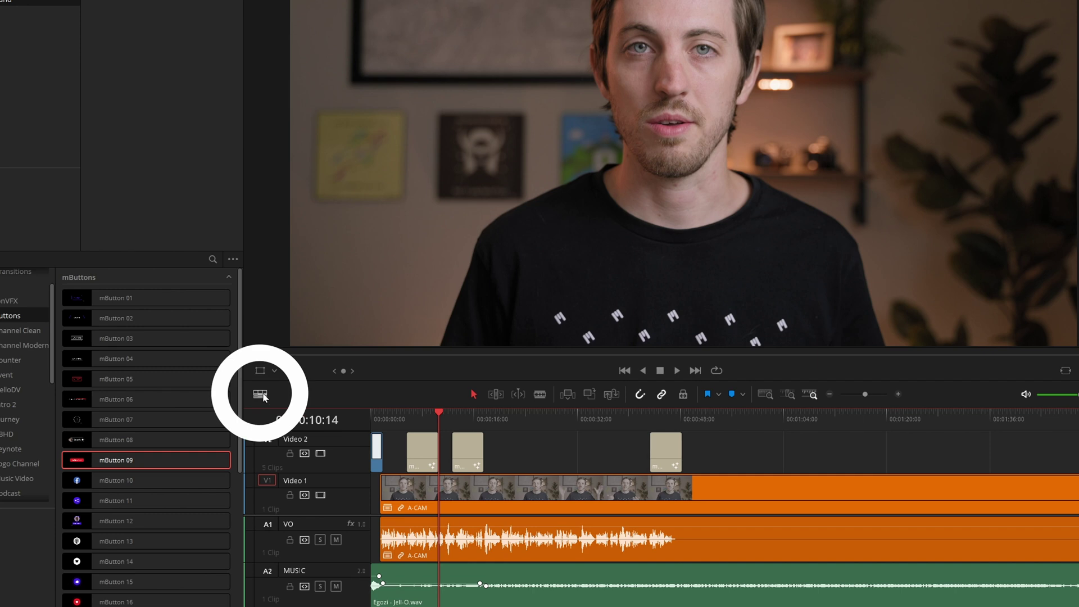
pyautogui.click(262, 394)
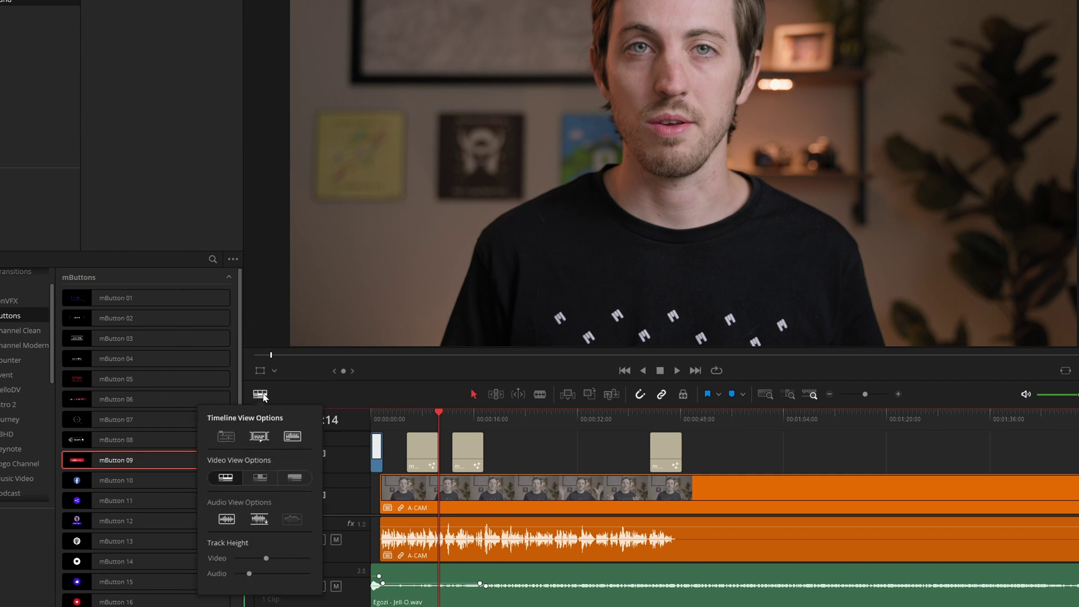
pyautogui.click(235, 440)
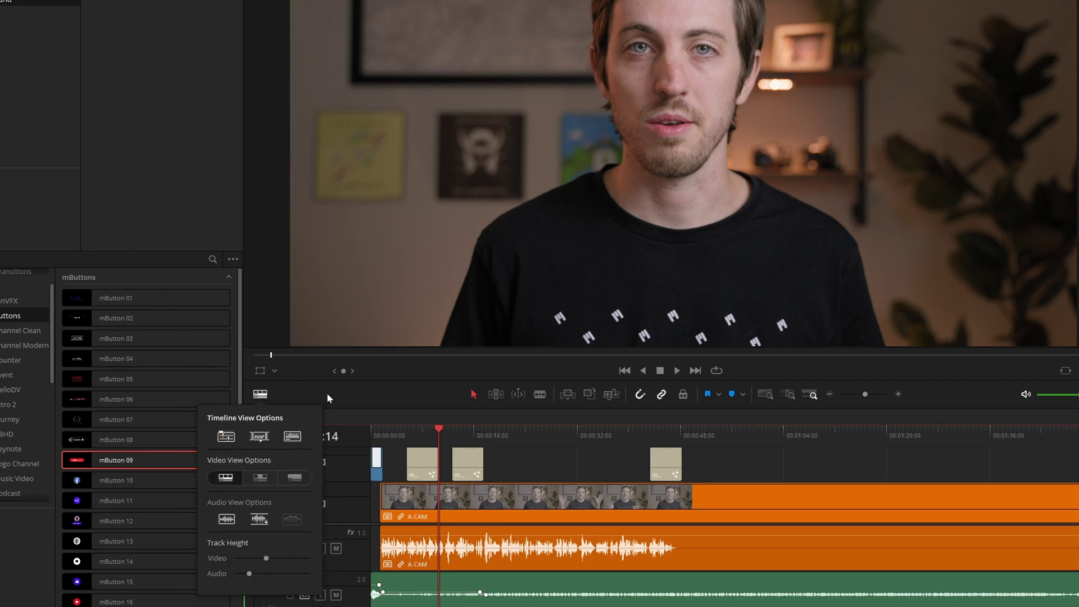
# Open the A-CAM compound clip in its own timeline tab and switch between the Main and A-CAM tabs.
pyautogui.rightClick(427, 498)
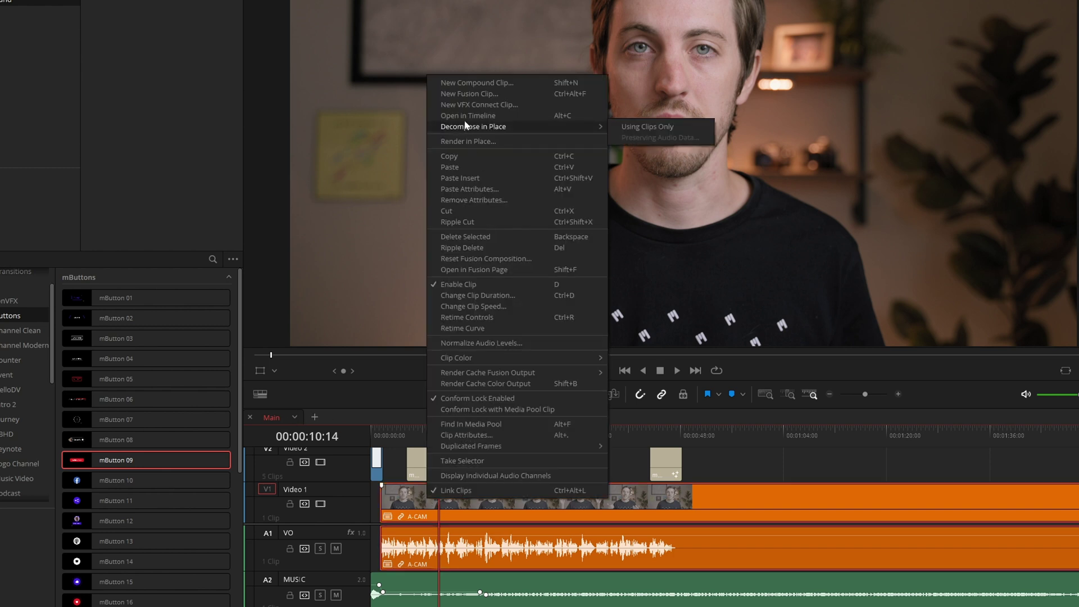
pyautogui.click(465, 114)
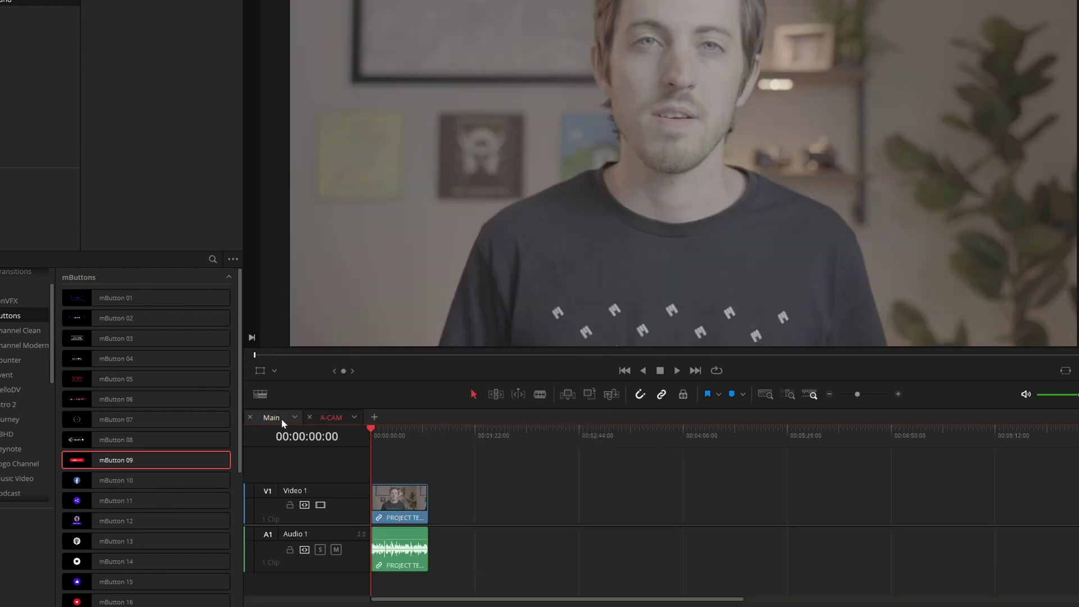
pyautogui.click(281, 418)
pyautogui.click(334, 420)
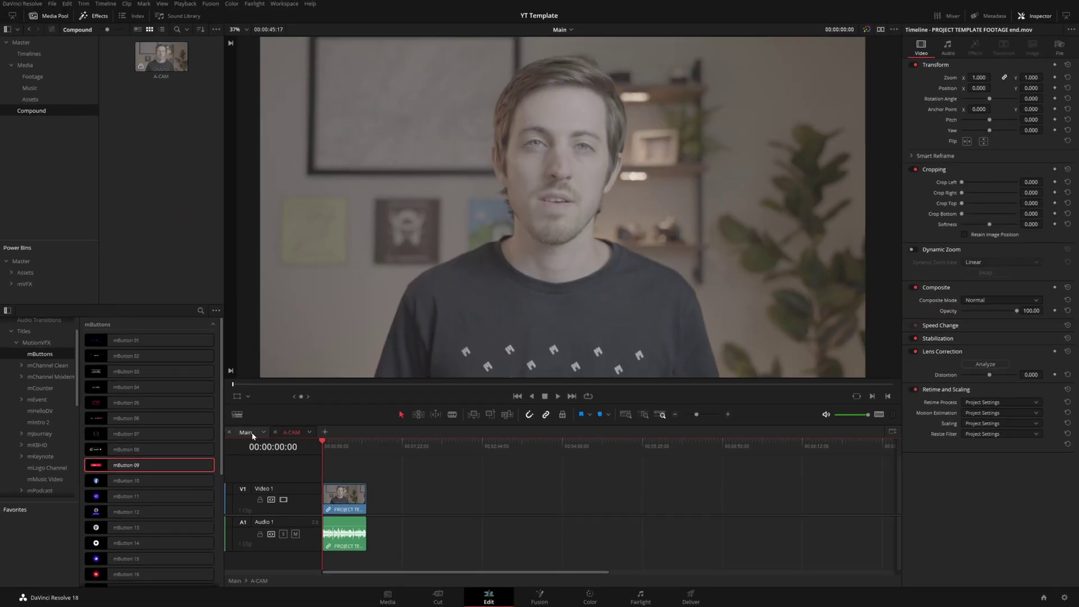
pyautogui.click(252, 433)
pyautogui.click(293, 433)
# Delete the sample footage from the A-CAM timeline and save the project.
pyautogui.click(339, 544)
pyautogui.press('Delete')
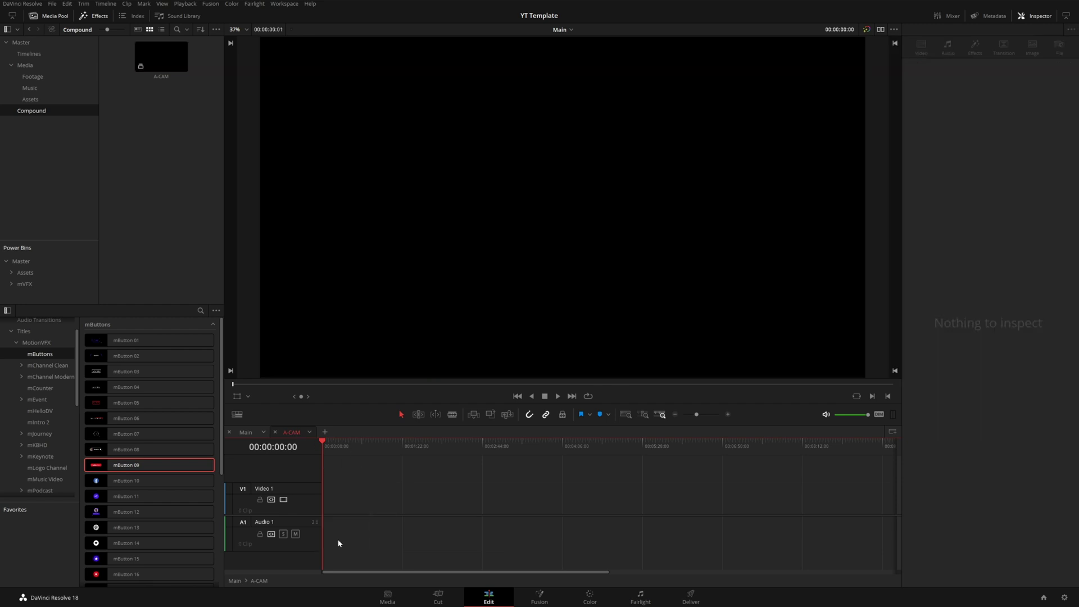
pyautogui.hotkey('ctrl', 's')
# Delete the sample source clip from the Footage bin and open the Project Manager.
pyautogui.click(33, 76)
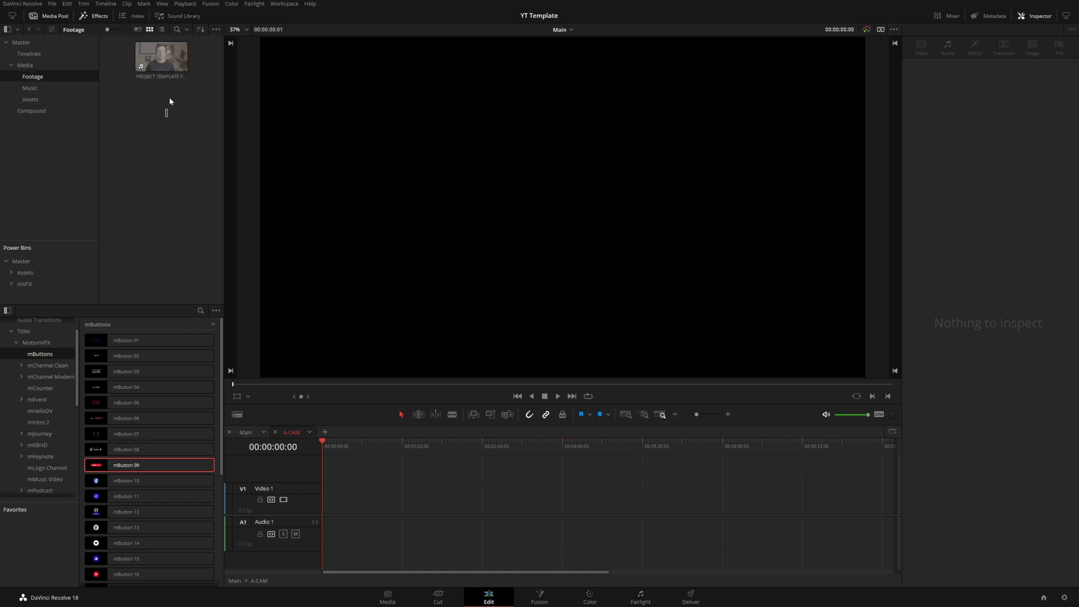
pyautogui.moveTo(167, 117); pyautogui.dragTo(179, 42)
pyautogui.press('Delete')
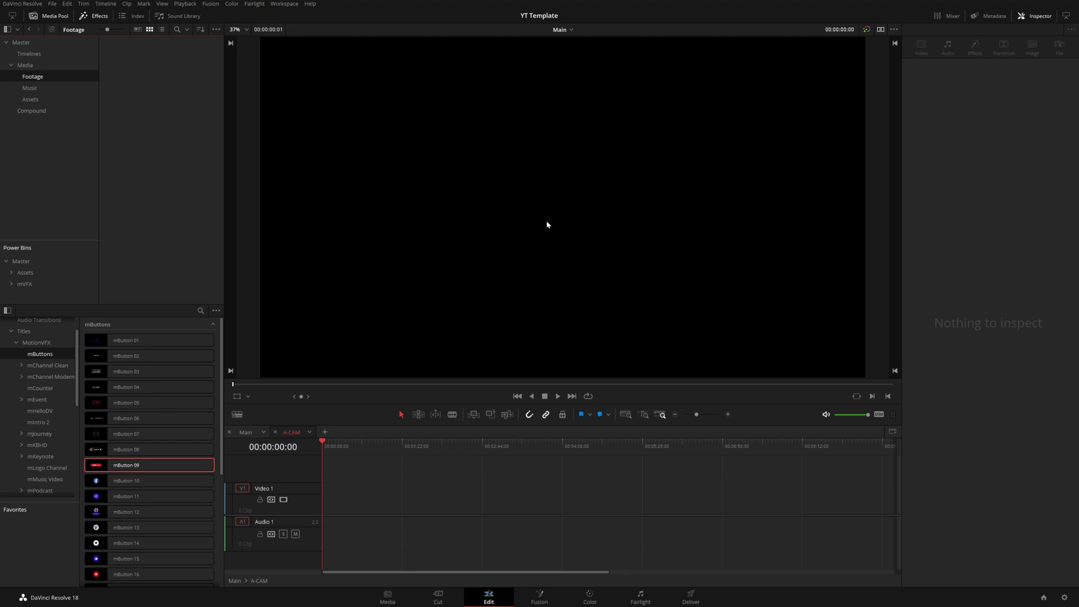
pyautogui.hotkey('shift', '1')
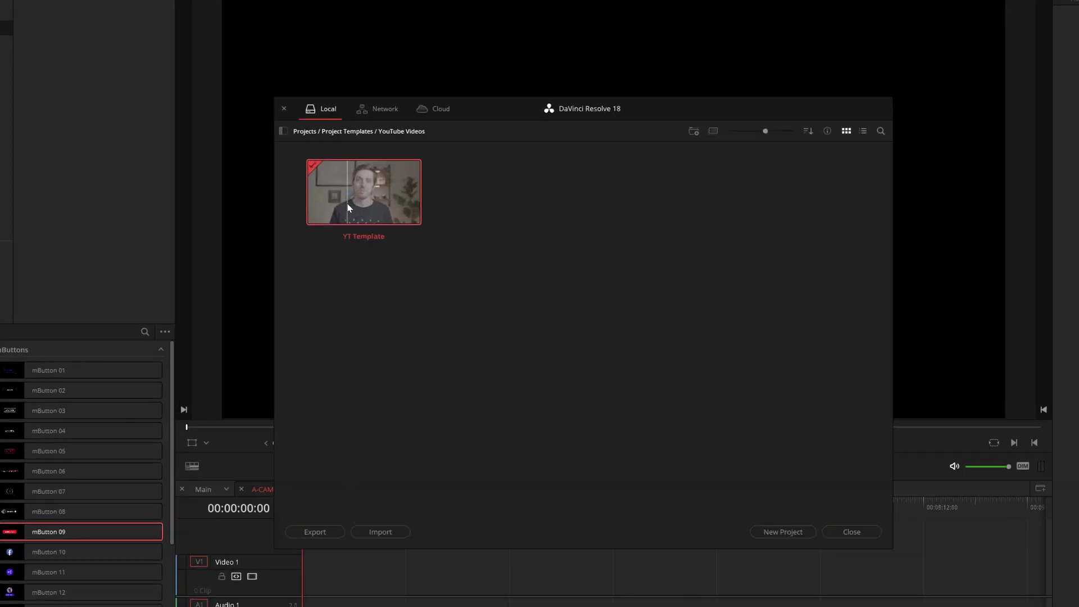
pyautogui.rightClick(358, 209)
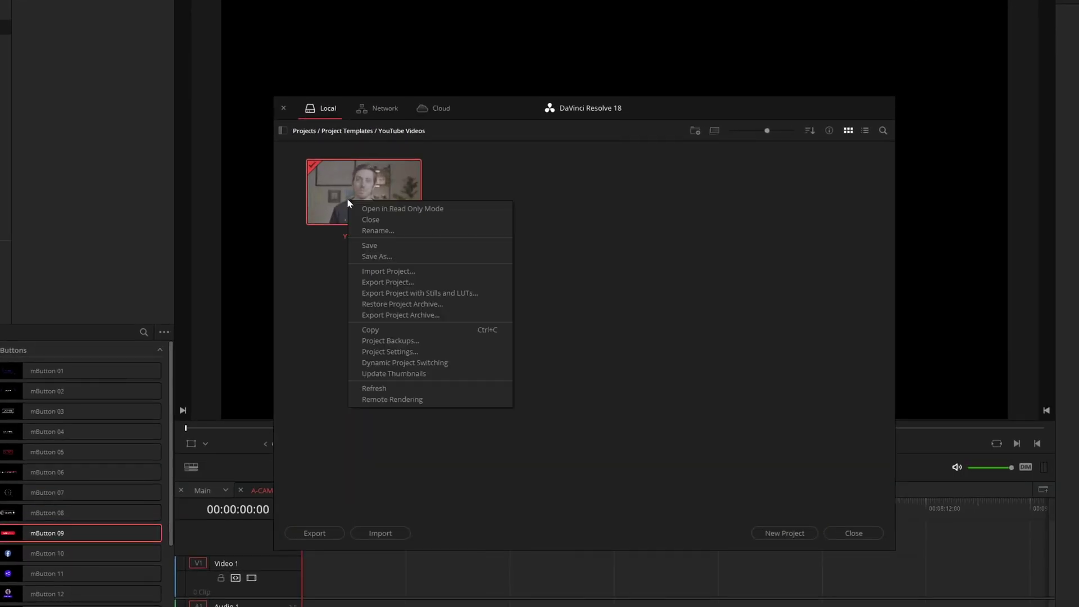
pyautogui.click(376, 210)
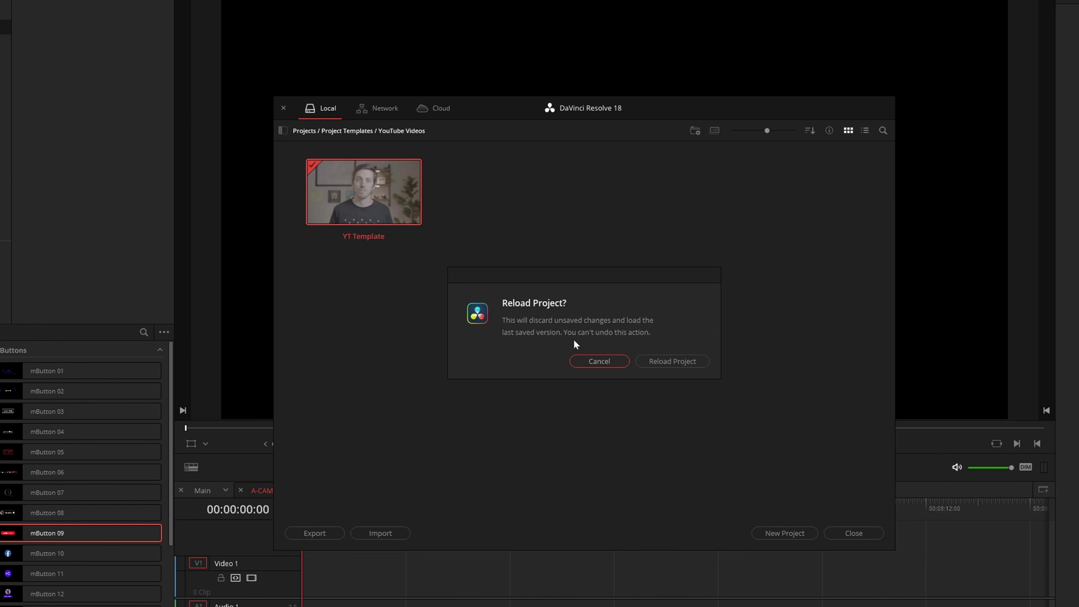
pyautogui.click(598, 361)
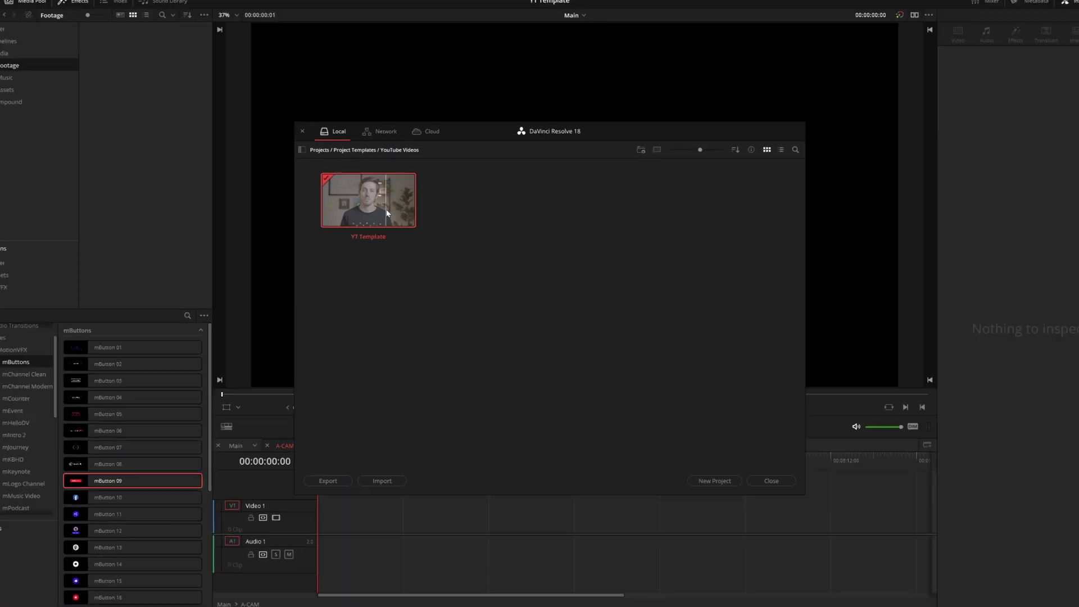
# Duplicate the YT Template project in the YouTube Videos folder and rename the copy YT Video 1.
pyautogui.hotkey('ctrl', 'c')
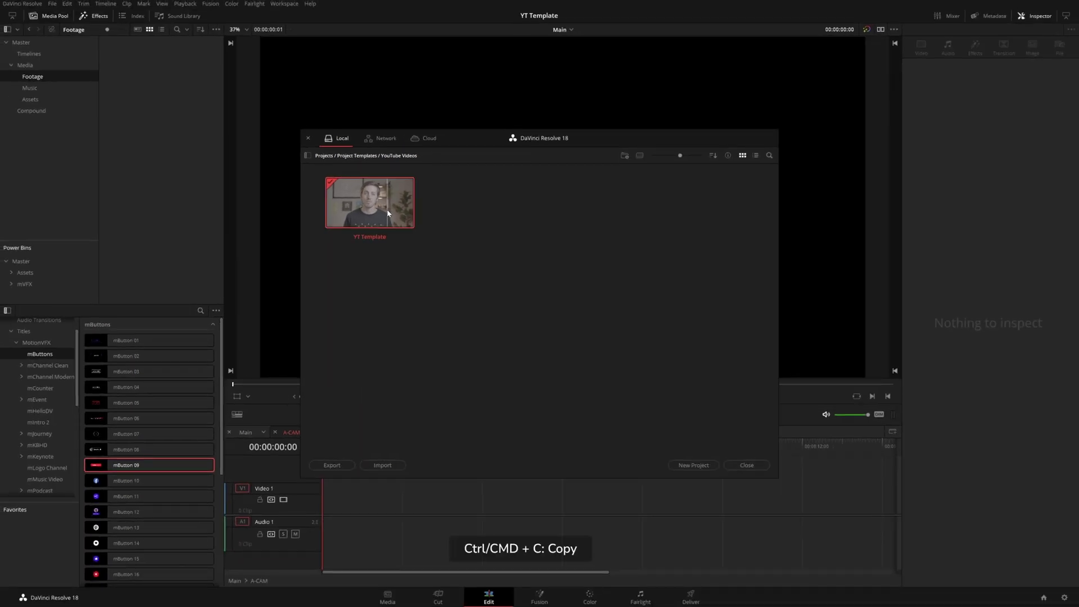
pyautogui.hotkey('ctrl', 'v')
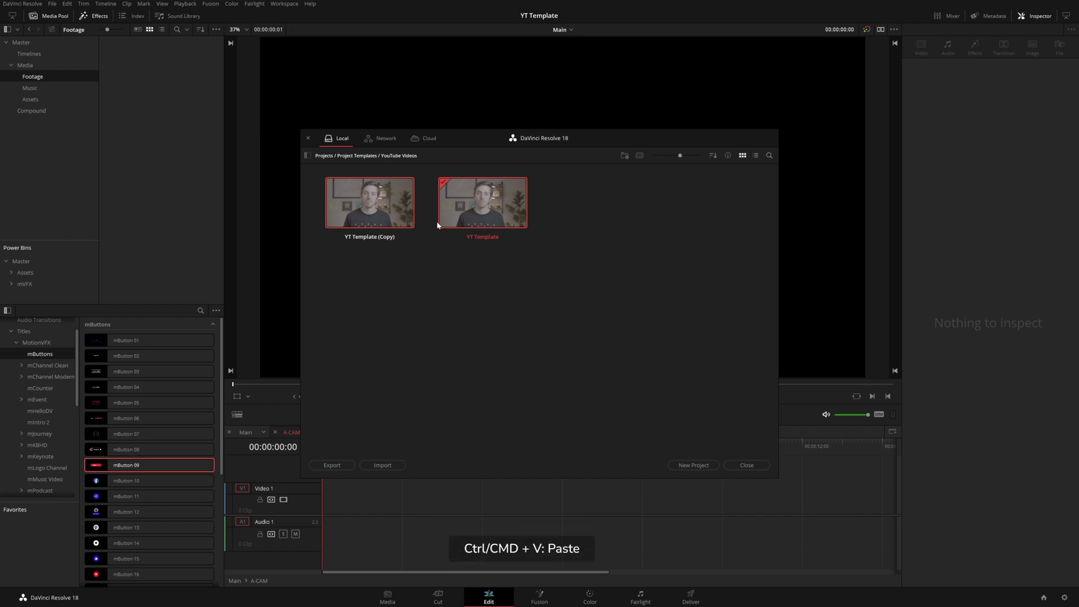
pyautogui.rightClick(383, 215)
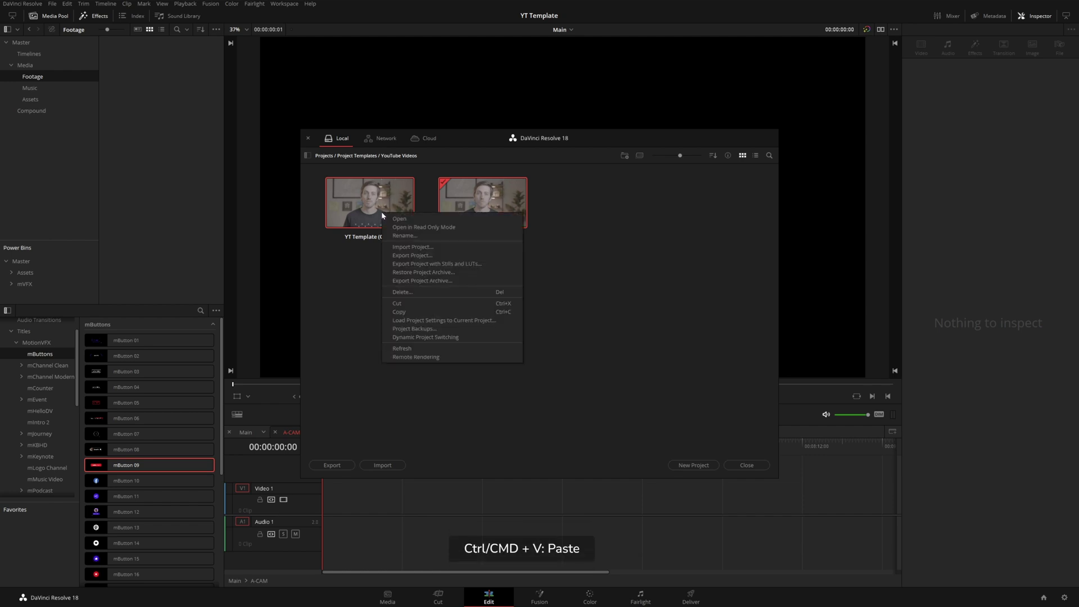
pyautogui.click(405, 236)
pyautogui.press('BackSpace')
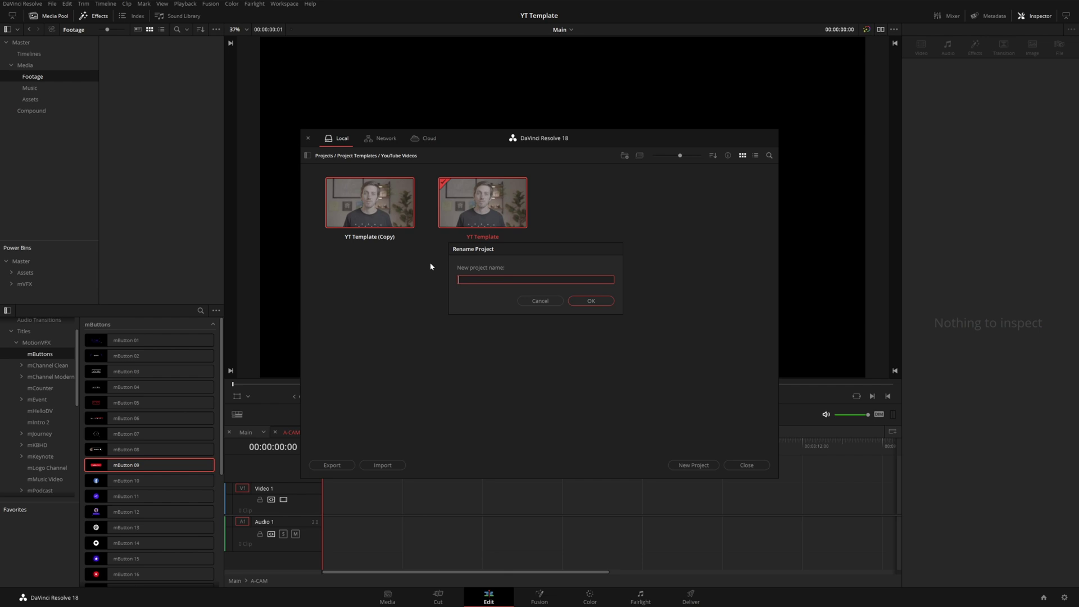
pyautogui.write('YT Video 1')
pyautogui.press('Return')
# Open the YT Video 1 project and import C2292.MP4 from the DEMO folder into the Footage bin.
pyautogui.press('Return')
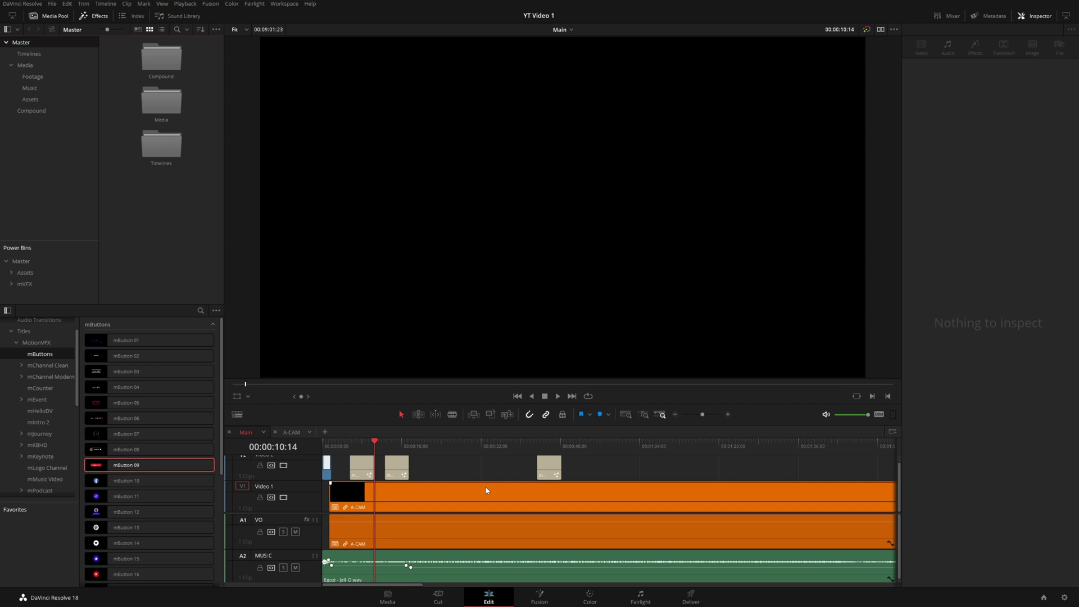
pyautogui.click(33, 78)
pyautogui.hotkey('alt', 'Tab')
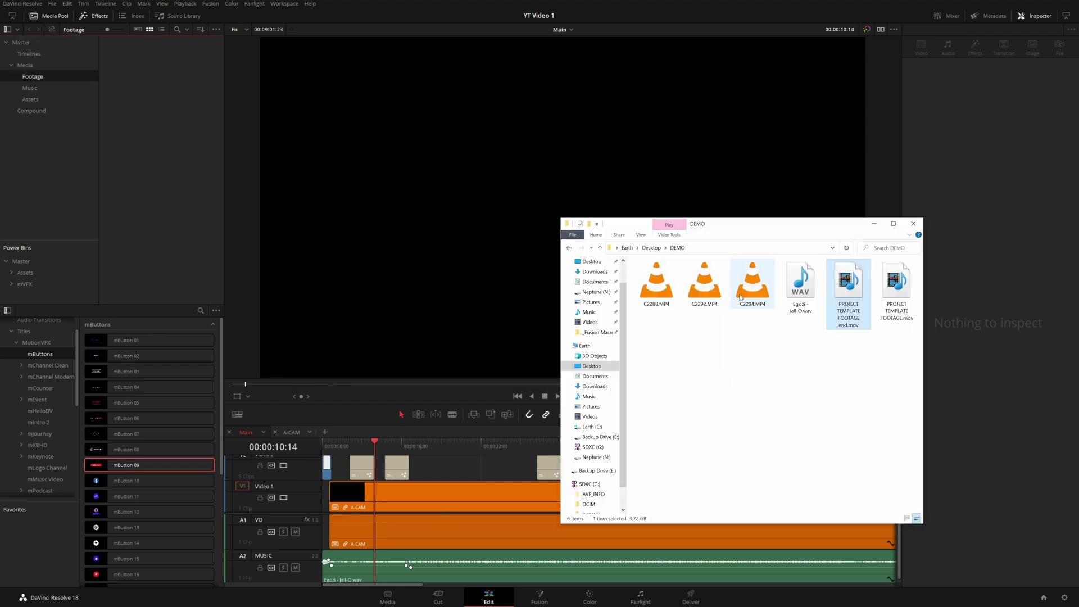
pyautogui.click(704, 292)
pyautogui.moveTo(704, 292); pyautogui.dragTo(161, 153)
pyautogui.click(170, 167)
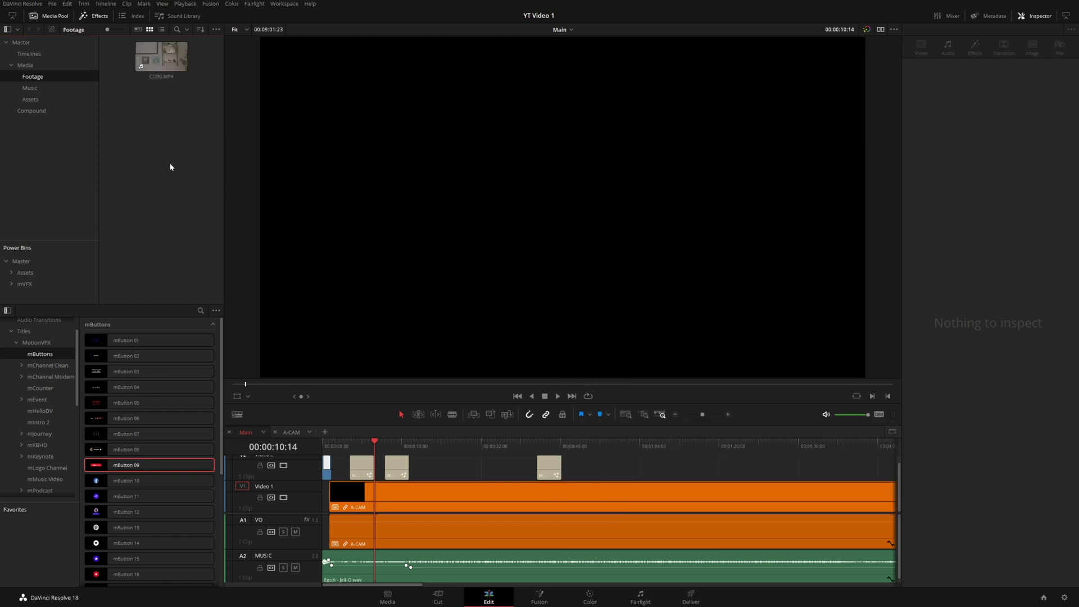
# Place C2292.MP4 at the start of the A-CAM timeline and check the SAVE TIME! title over it on the Main timeline.
pyautogui.click(298, 435)
pyautogui.moveTo(162, 56); pyautogui.dragTo(340, 502)
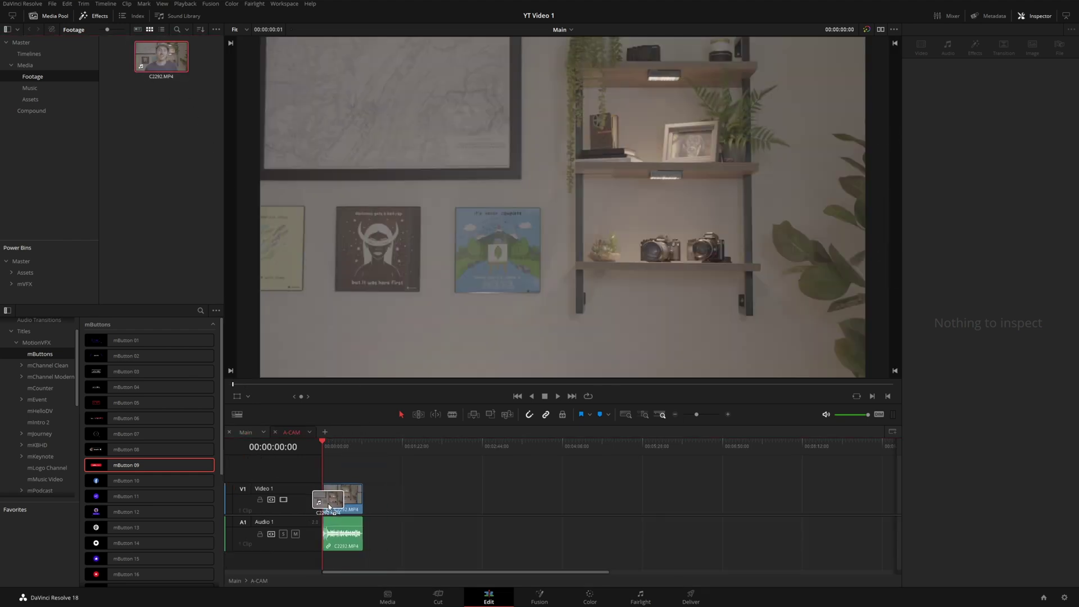
pyautogui.click(253, 432)
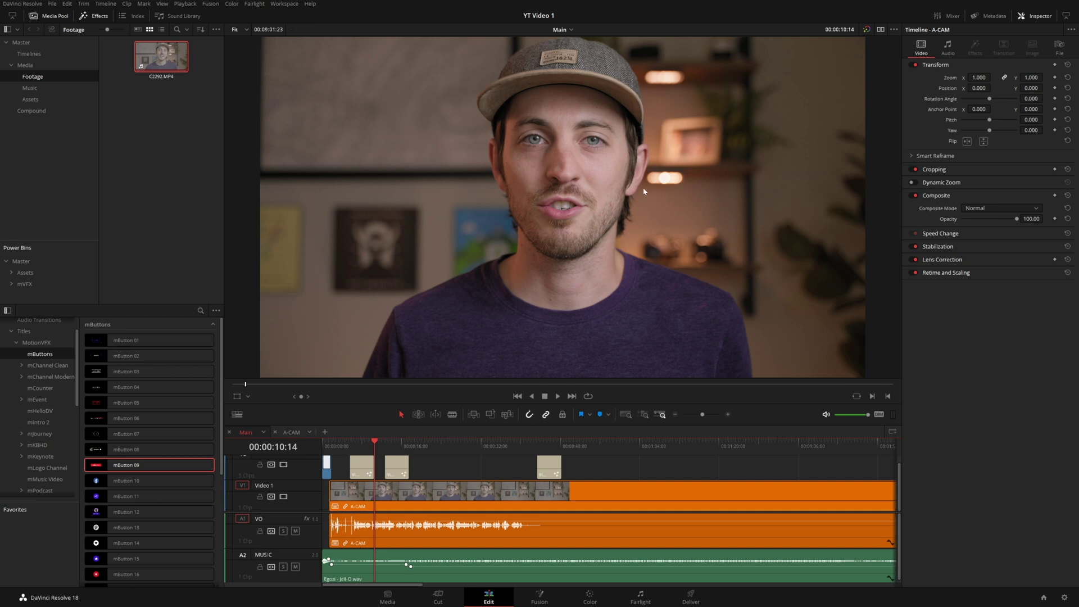
pyautogui.click(358, 448)
pyautogui.click(357, 462)
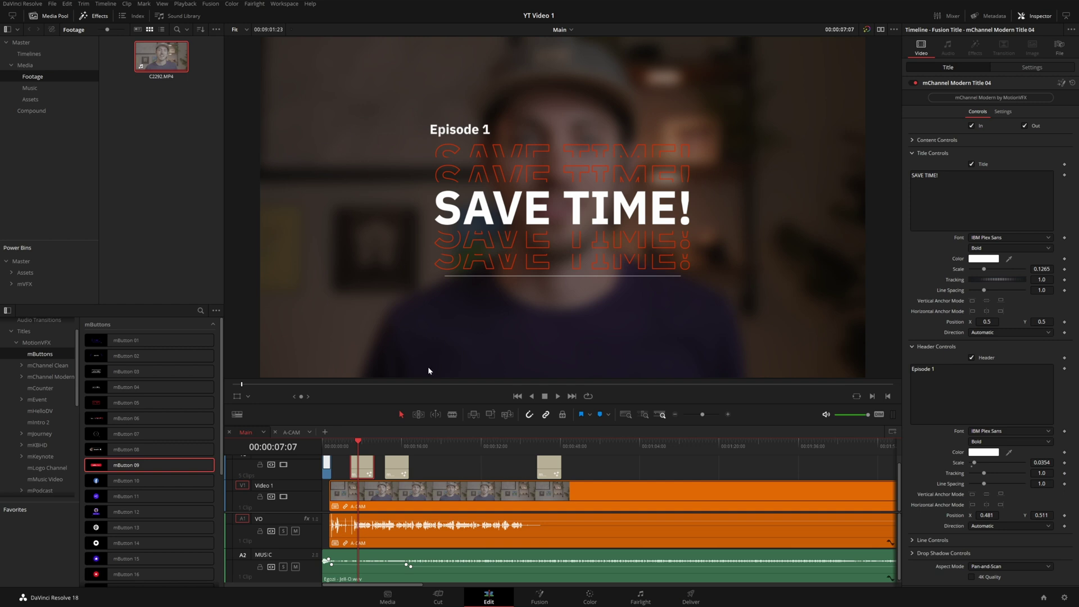
# Trim the unwanted opening off the start of the A-CAM clip on the Main timeline and play back the intro.
pyautogui.scroll(3, 350, 528)
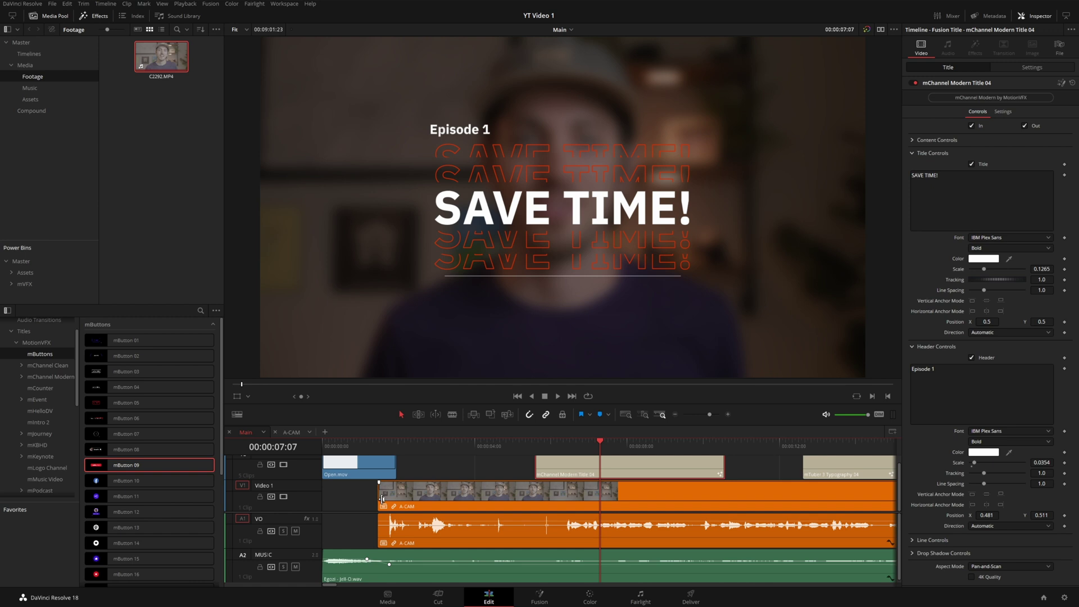
pyautogui.moveTo(379, 497)
pyautogui.mouseDown()
pyautogui.moveTo(635, 498)
pyautogui.moveTo(381, 495)
pyautogui.mouseUp()
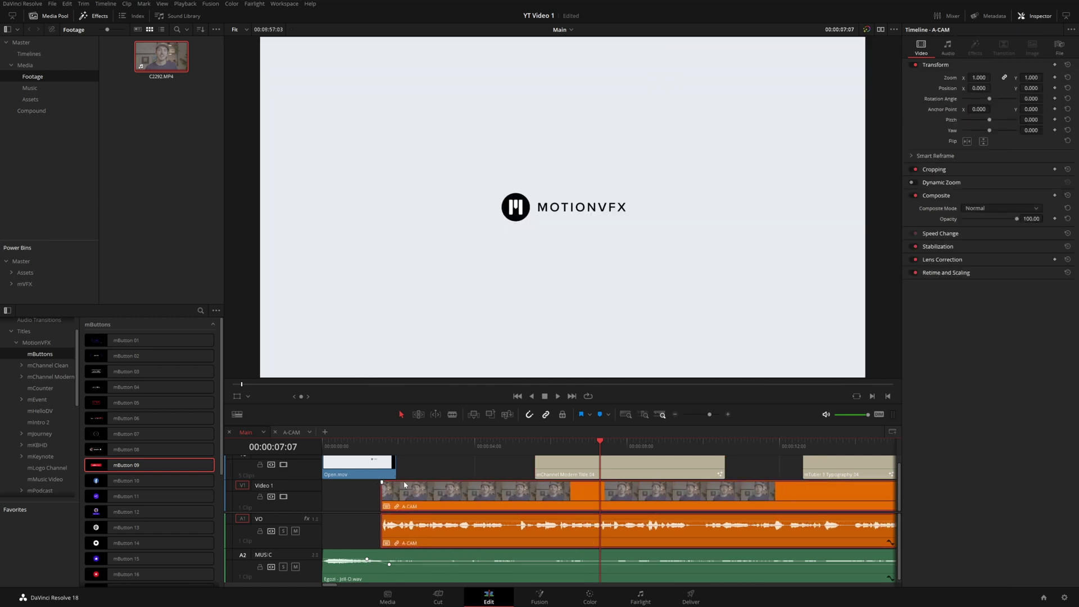
pyautogui.click(370, 442)
pyautogui.press('space')
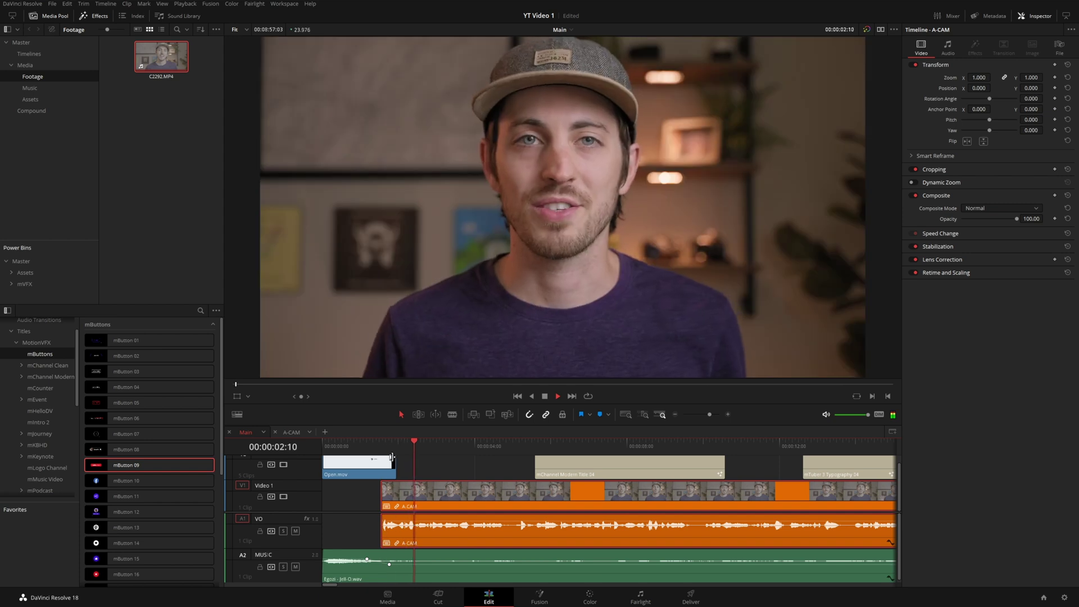
pyautogui.press('space')
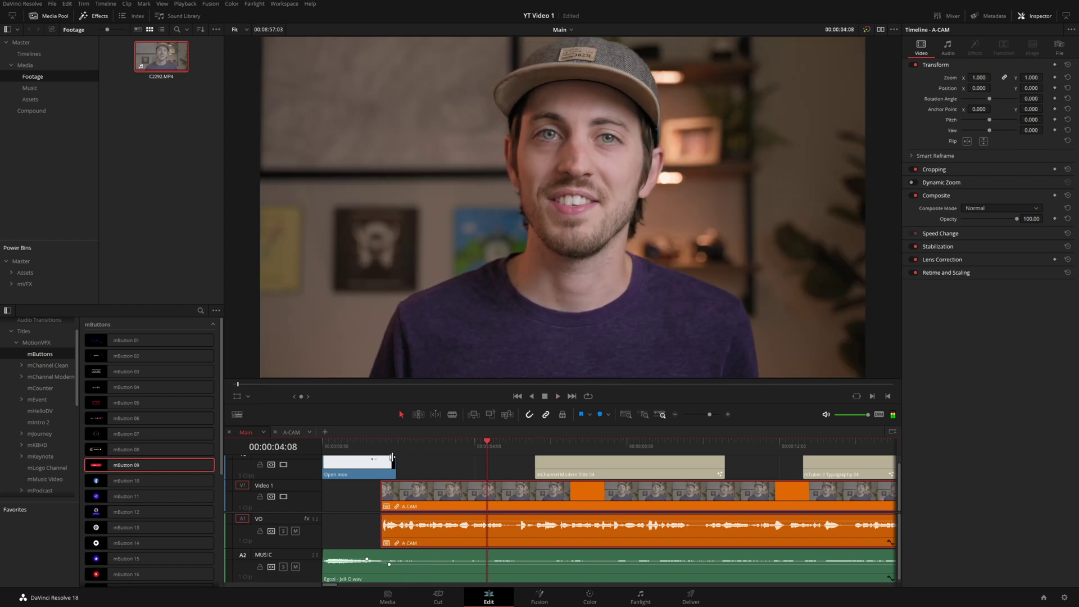
# Bypass the color grades and effects to compare the ungraded footage, and re-enable them.
pyautogui.scroll(-3, 450, 493)
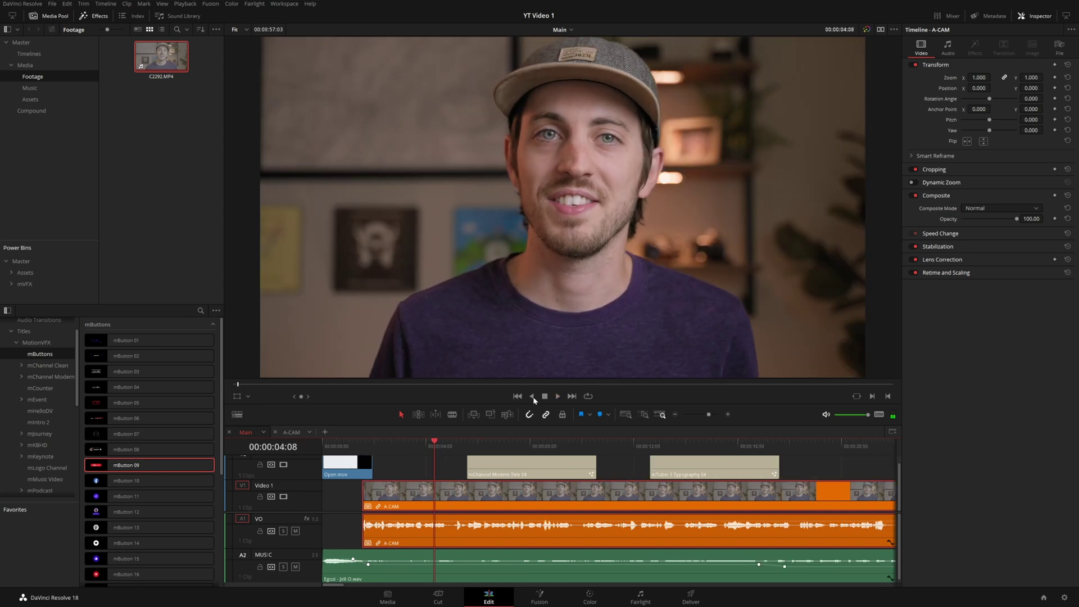
pyautogui.hotkey('shift', 'd')
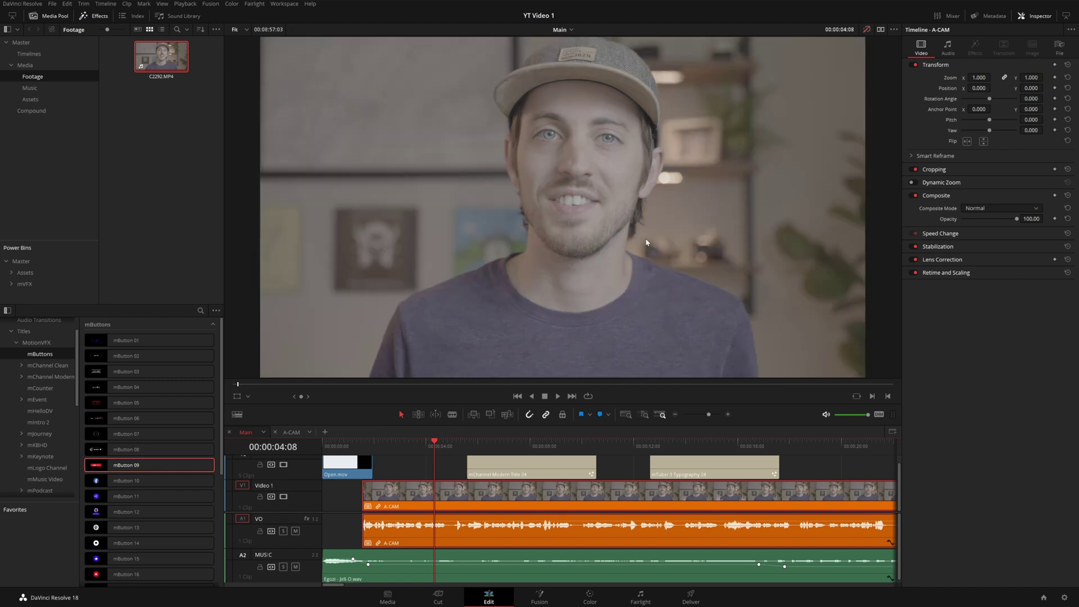
pyautogui.hotkey('shift', 'd')
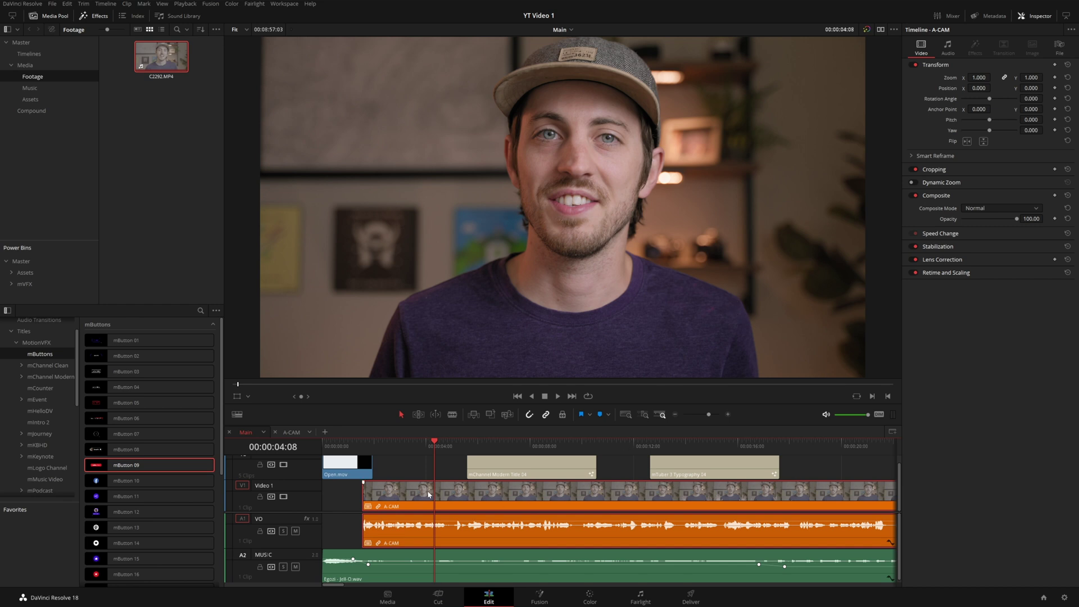
# Examine the A-CAM clip's grading node tree on the Color page and switch to the Fairlight page.
pyautogui.click(590, 597)
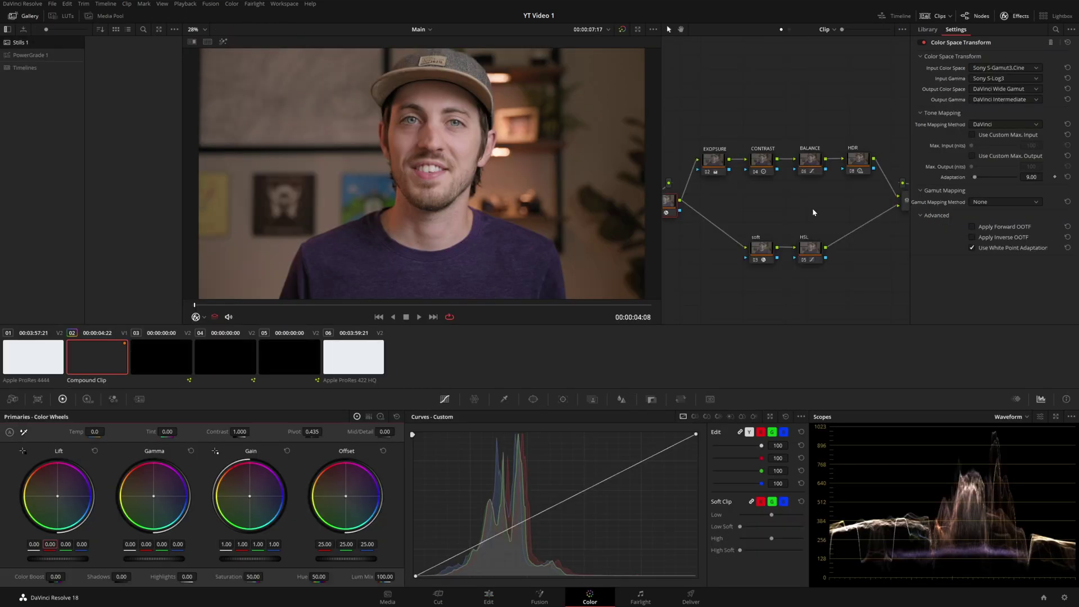
pyautogui.moveTo(880, 114); pyautogui.dragTo(674, 286)
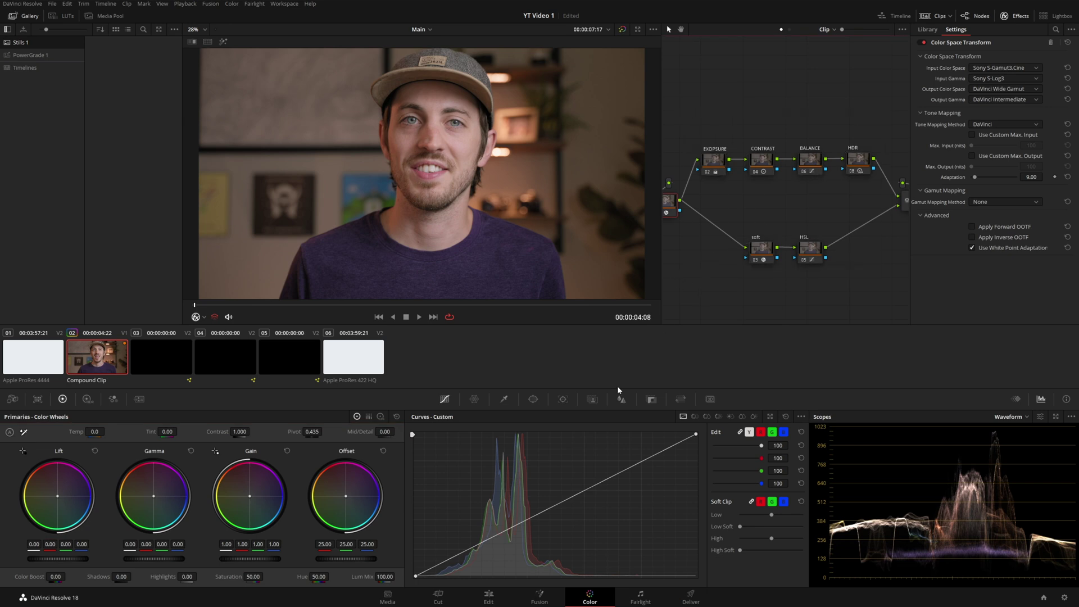
pyautogui.click(640, 597)
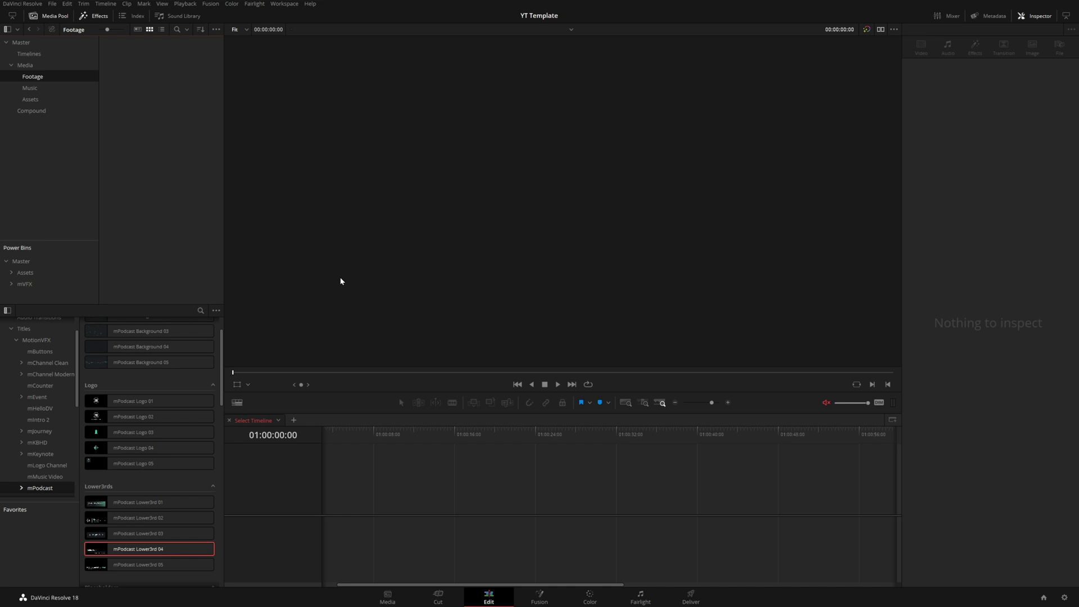
# Import C2292.MP4 and C2294.MP4 into the Footage bin of the YT Template project and preview C2294.MP4.
pyautogui.hotkey('alt', 'Tab')
pyautogui.moveTo(801, 217); pyautogui.dragTo(176, 197)
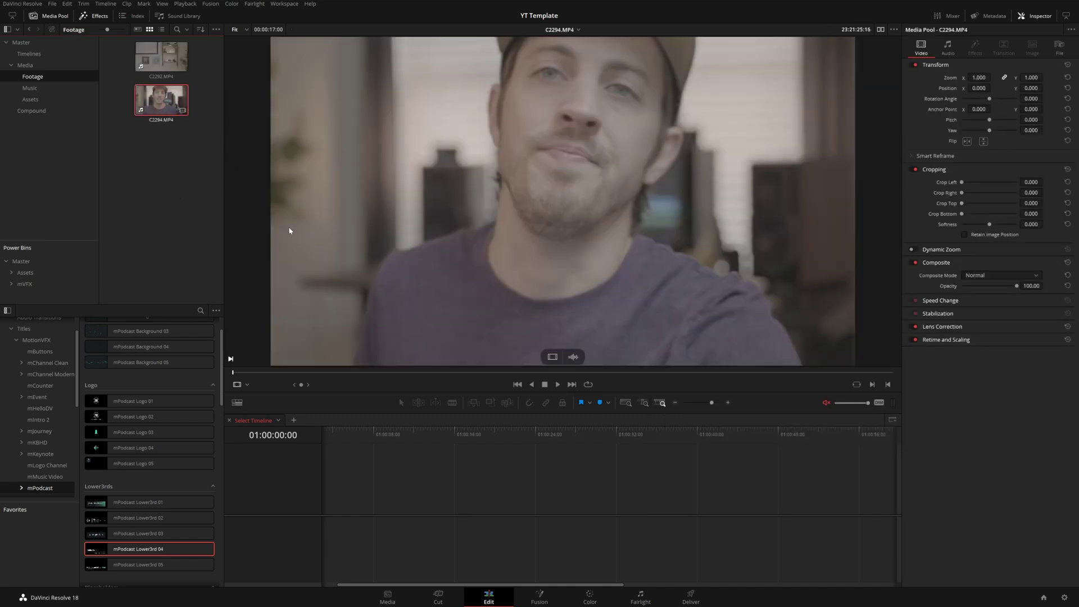
pyautogui.click(342, 371)
pyautogui.press('space')
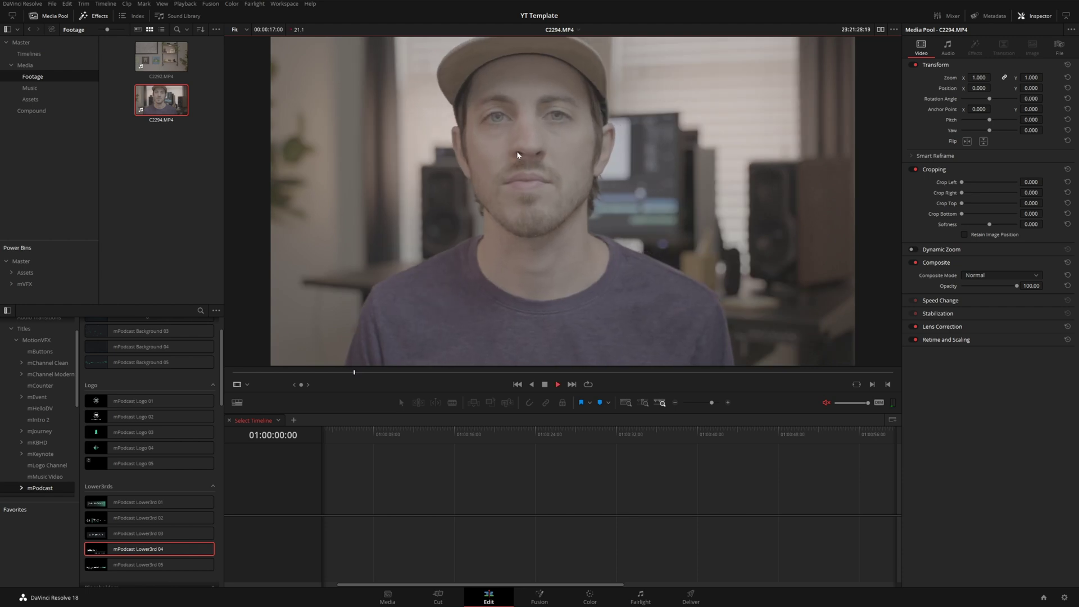
# Preview C2292.MP4 from its beginning and jump to a point where the speaker is talking.
pyautogui.click(161, 56)
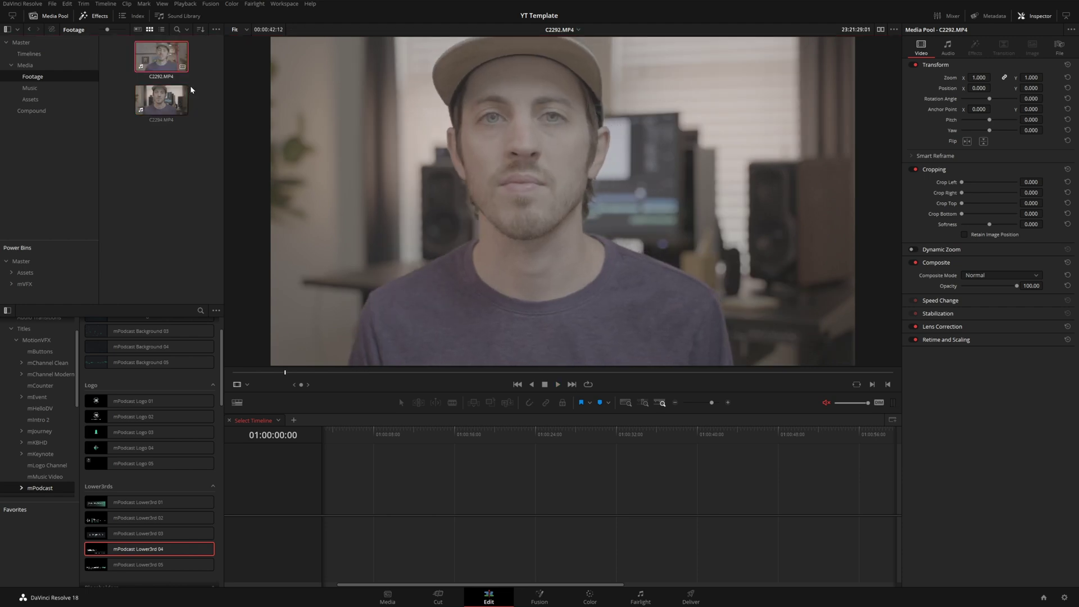
pyautogui.press('Home')
pyautogui.click(497, 372)
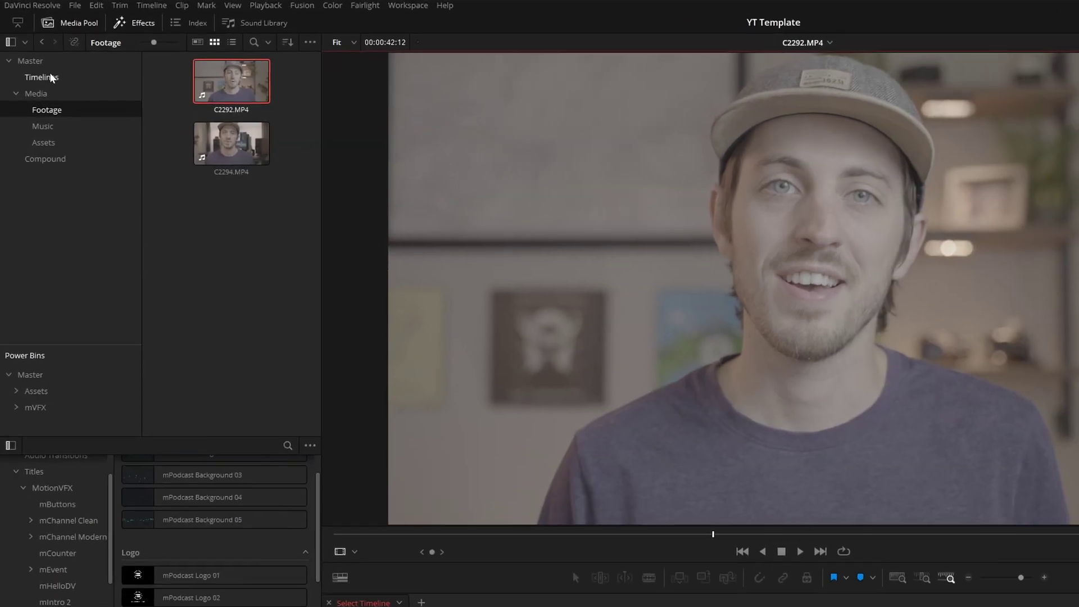
# Create a new empty timeline named Multicam in the Timelines bin.
pyautogui.click(35, 54)
pyautogui.rightClick(218, 126)
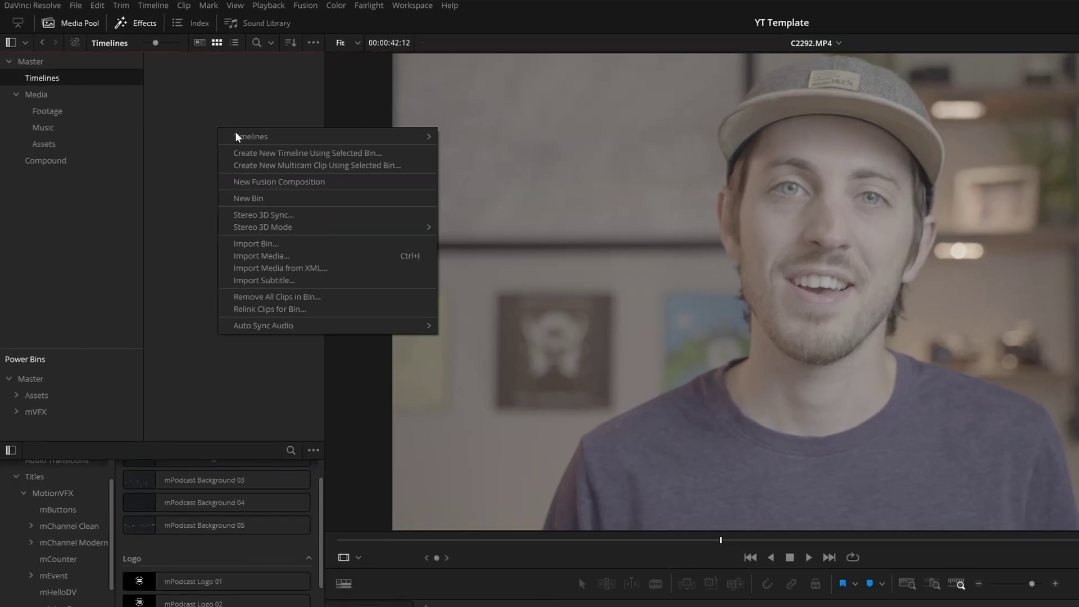
pyautogui.moveTo(357, 141)
pyautogui.click(491, 136)
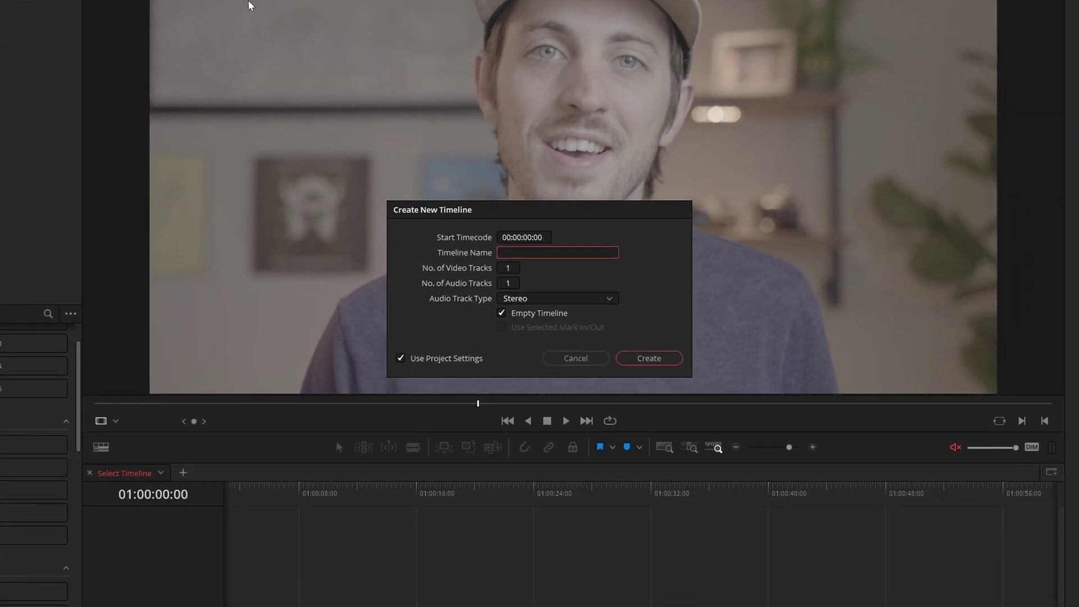
pyautogui.write('Multicam')
pyautogui.press('Return')
# Add both Footage clips to the Multicam timeline and stack C2294.MP4 on V2 above C2292.MP4.
pyautogui.click(55, 76)
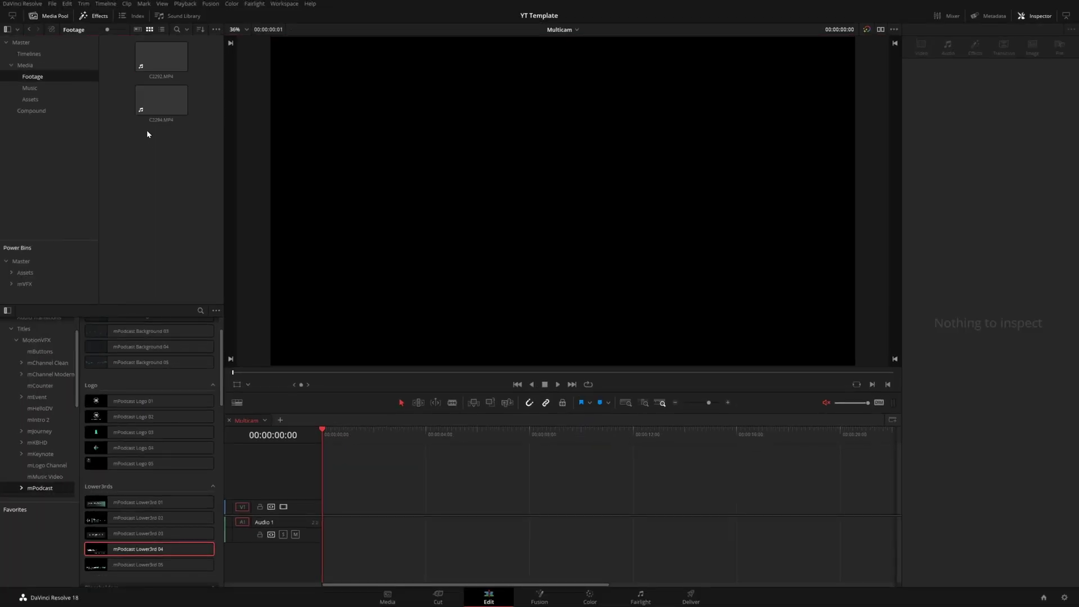
pyautogui.moveTo(103, 108); pyautogui.dragTo(168, 50)
pyautogui.moveTo(161, 100); pyautogui.dragTo(324, 528)
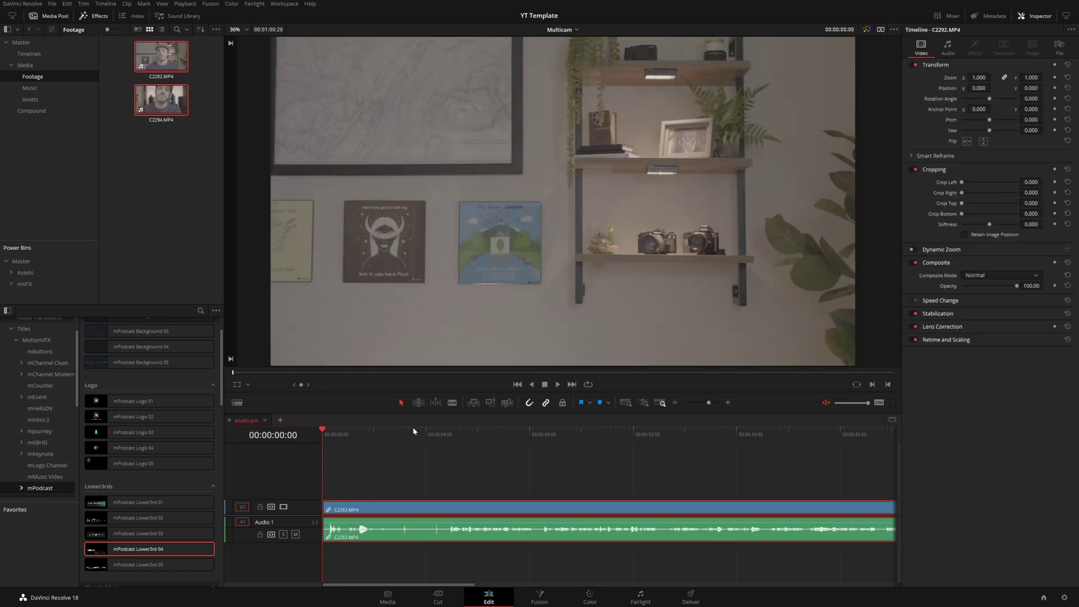
pyautogui.hotkey('shift', 'z')
pyautogui.click(740, 507)
pyautogui.moveTo(740, 507); pyautogui.dragTo(368, 494)
# Line up C2294.MP4 with C2292.MP4, split both clips, and ripple delete their opening sections.
pyautogui.click(363, 436)
pyautogui.hotkey('ctrl', '=')
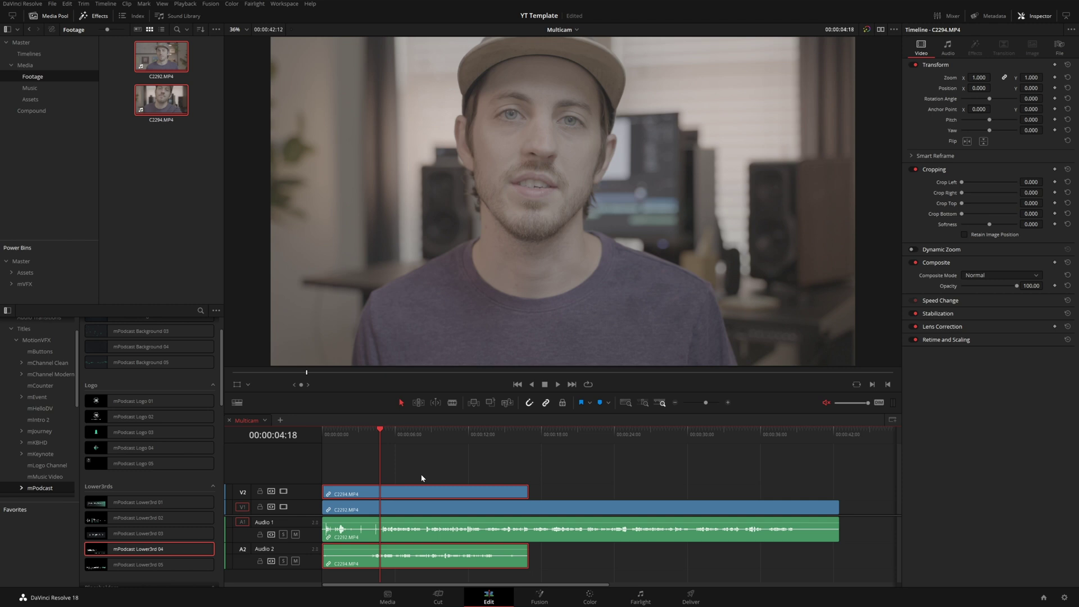
pyautogui.hotkey('ctrl', '=')
pyautogui.hotkey('ctrl', '=')
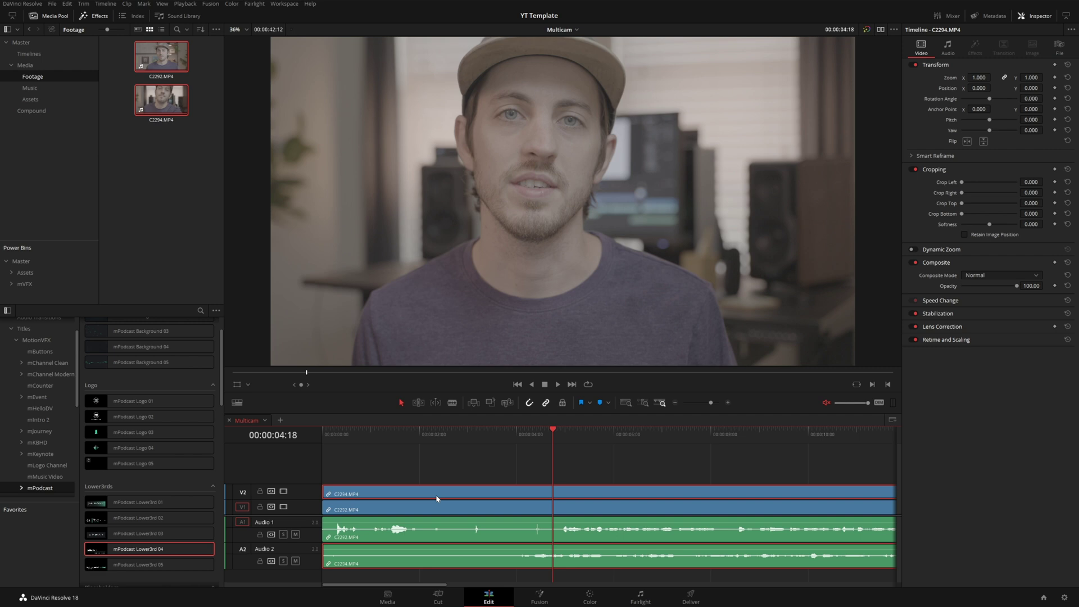
pyautogui.moveTo(527, 498); pyautogui.dragTo(580, 504)
pyautogui.hotkey('ctrl', '\\')
pyautogui.moveTo(524, 469); pyautogui.dragTo(457, 573)
pyautogui.hotkey('shift', 'BackSpace')
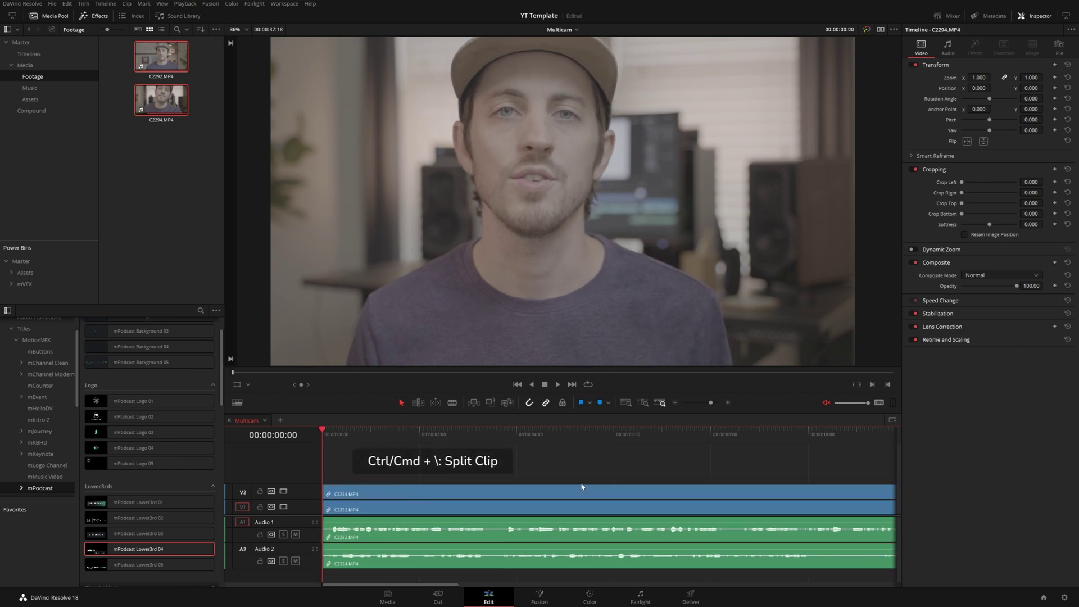
# Create a compound clip named Guest from C2294.MP4 and store it in the Compound bin.
pyautogui.hotkey('ctrl', '-')
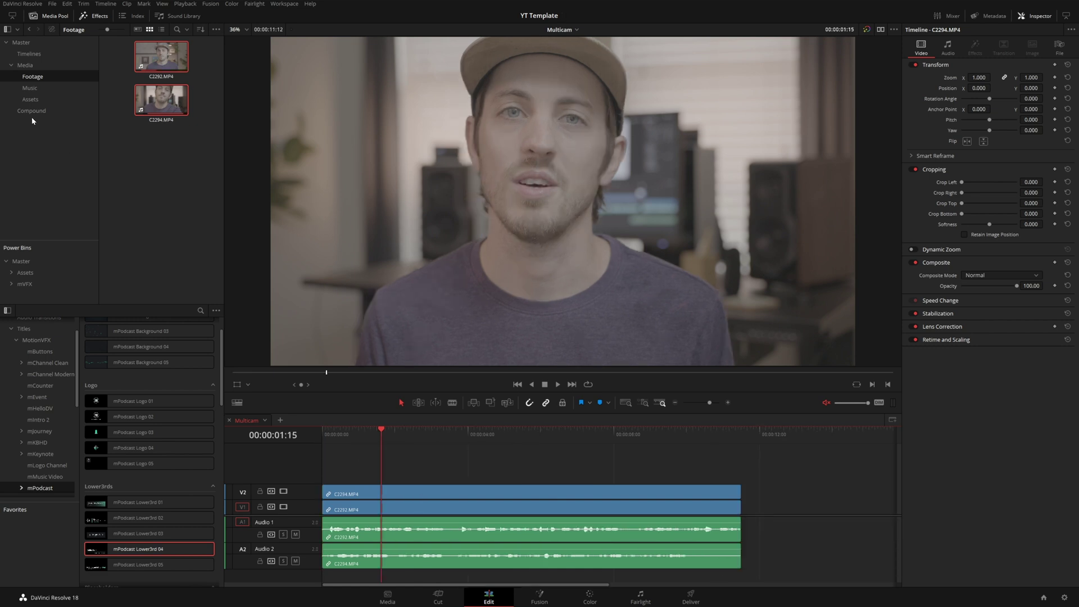
pyautogui.click(32, 112)
pyautogui.rightClick(409, 499)
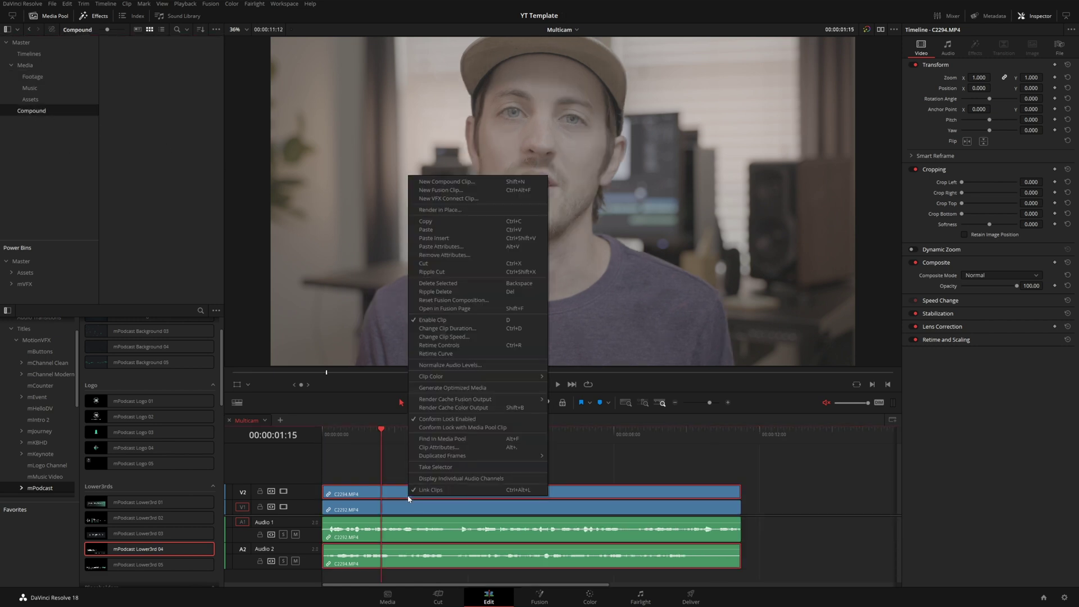
pyautogui.click(450, 181)
pyautogui.write('Guest')
pyautogui.press('Return')
# Convert C2292.MP4 on V1 into a compound clip named Host.
pyautogui.rightClick(494, 507)
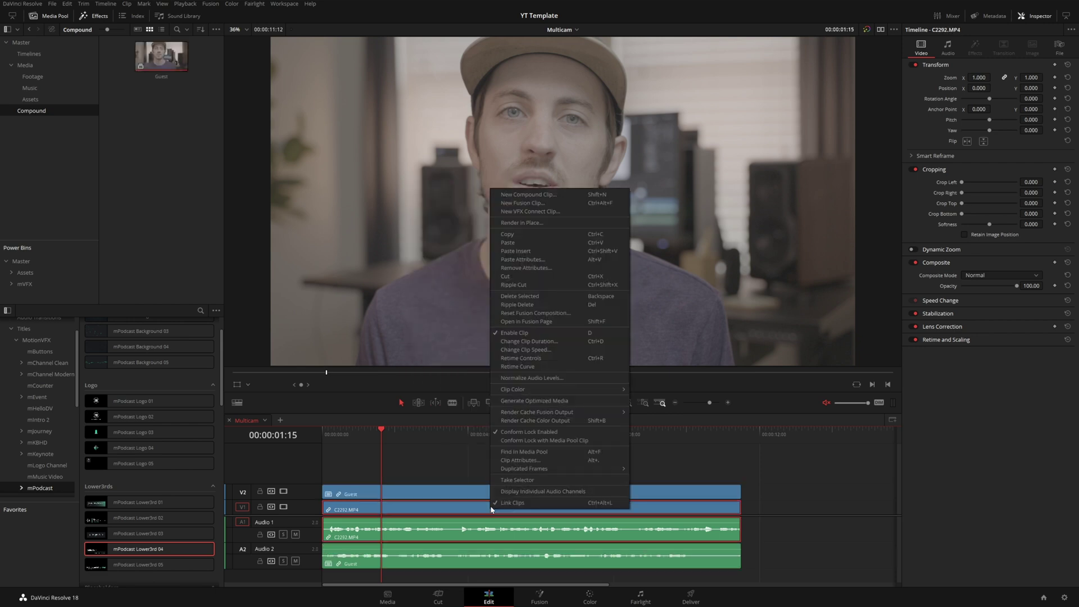
pyautogui.click(512, 194)
pyautogui.write('Host')
pyautogui.press('Return')
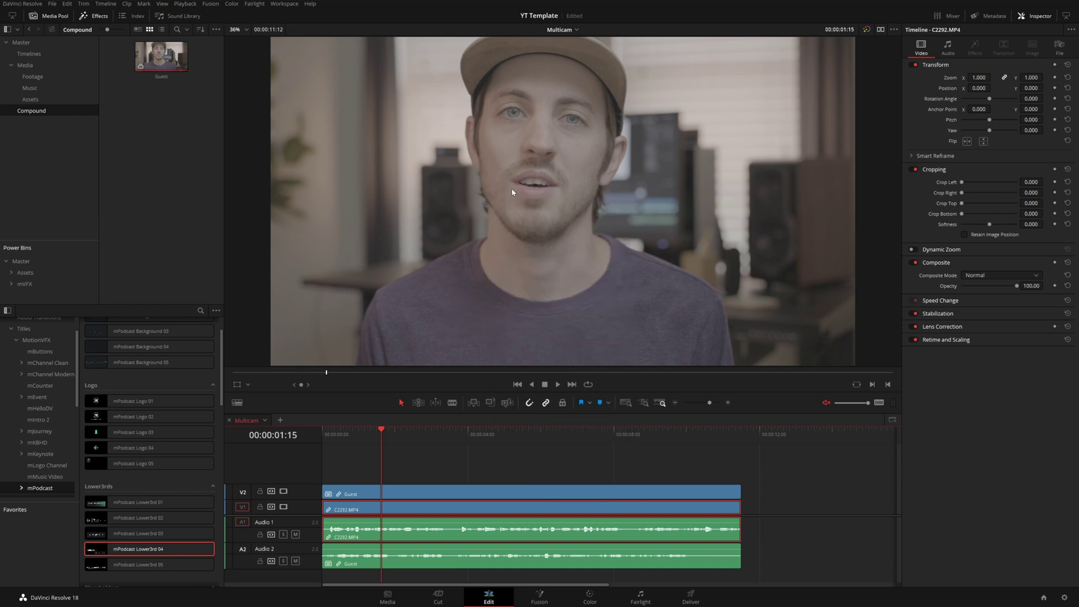
# Apply the saved PowerGrade 1 stills to the Guest and Host clips on the Color page.
pyautogui.click(590, 597)
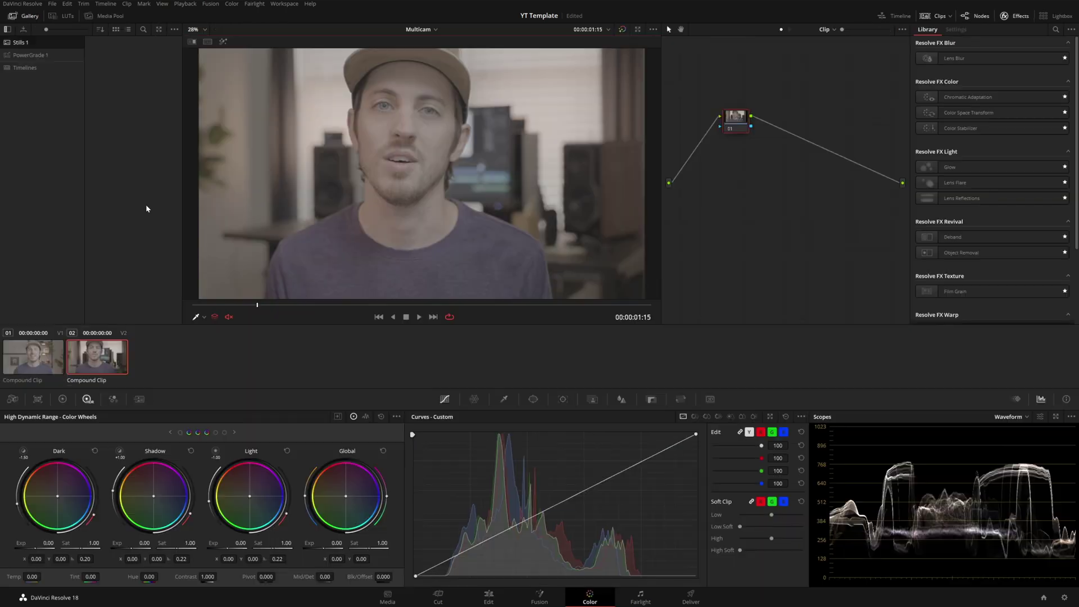
pyautogui.click(34, 55)
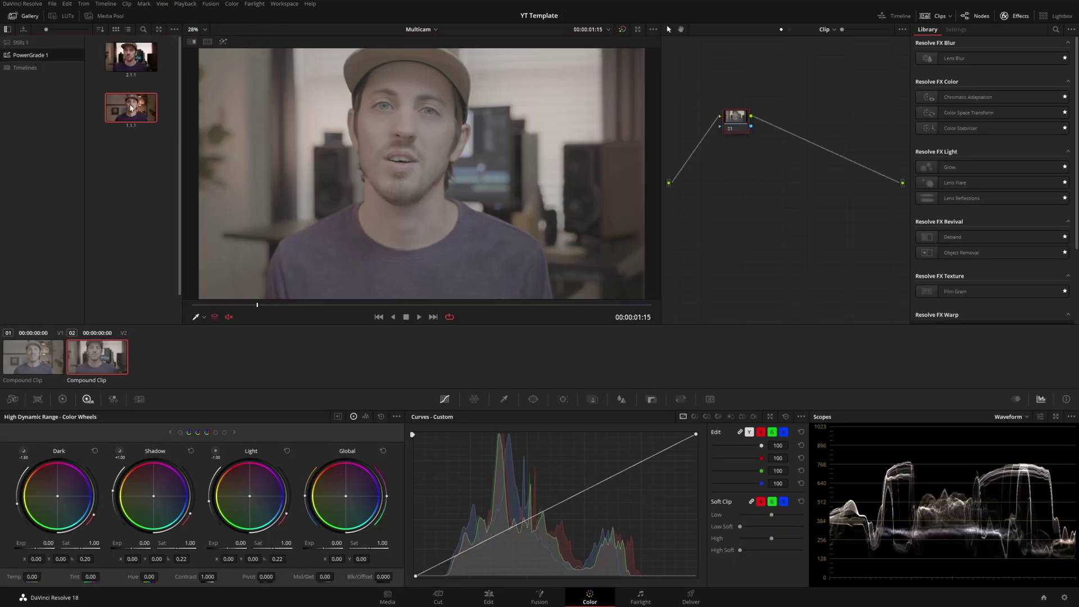
pyautogui.middleClick(131, 108)
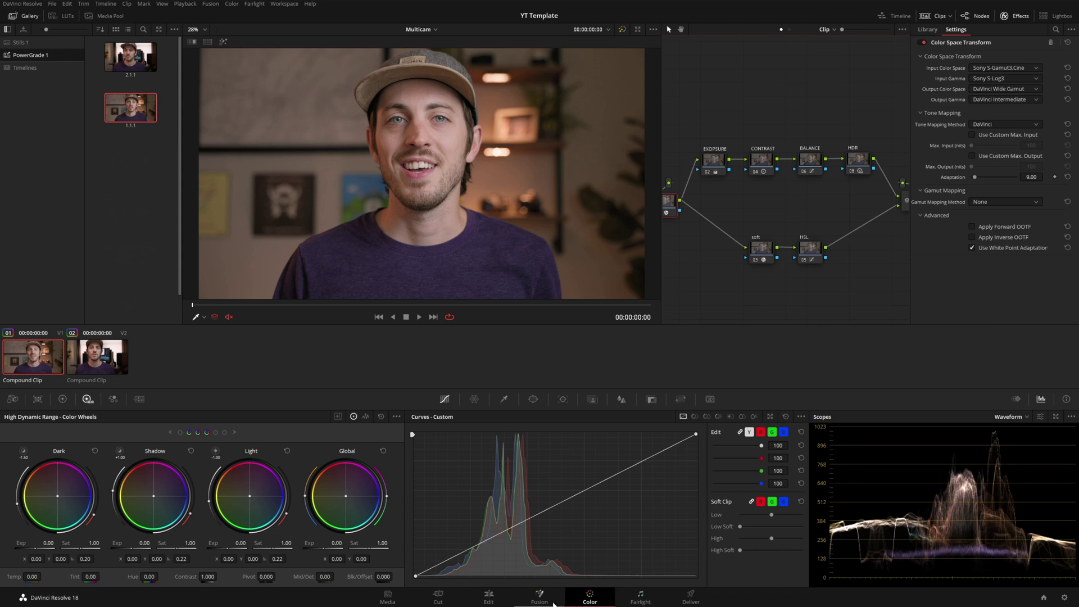
# Back on the Edit page, copy only the video of the Host and Guest clips onto tracks V3 and V4.
pyautogui.click(489, 597)
pyautogui.moveTo(810, 535); pyautogui.dragTo(345, 544)
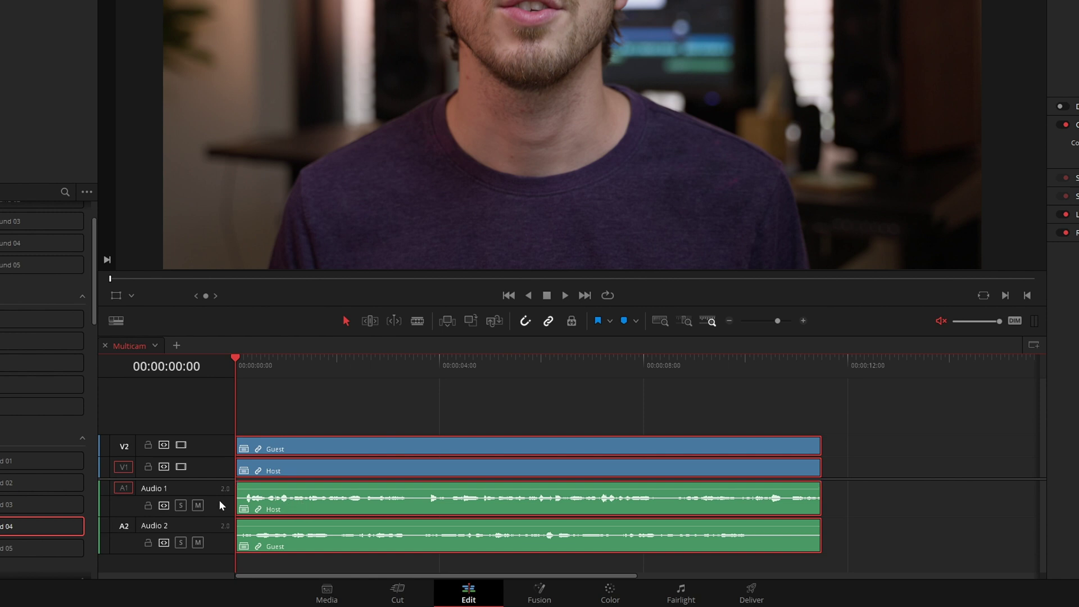
pyautogui.click(324, 415)
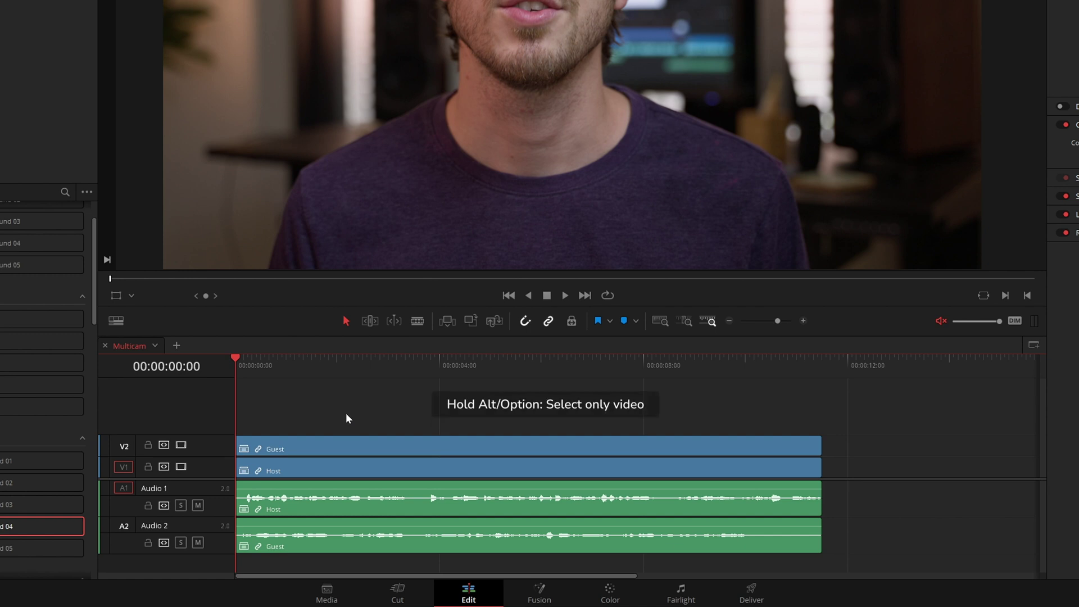
pyautogui.moveTo(355, 415); pyautogui.dragTo(287, 460)
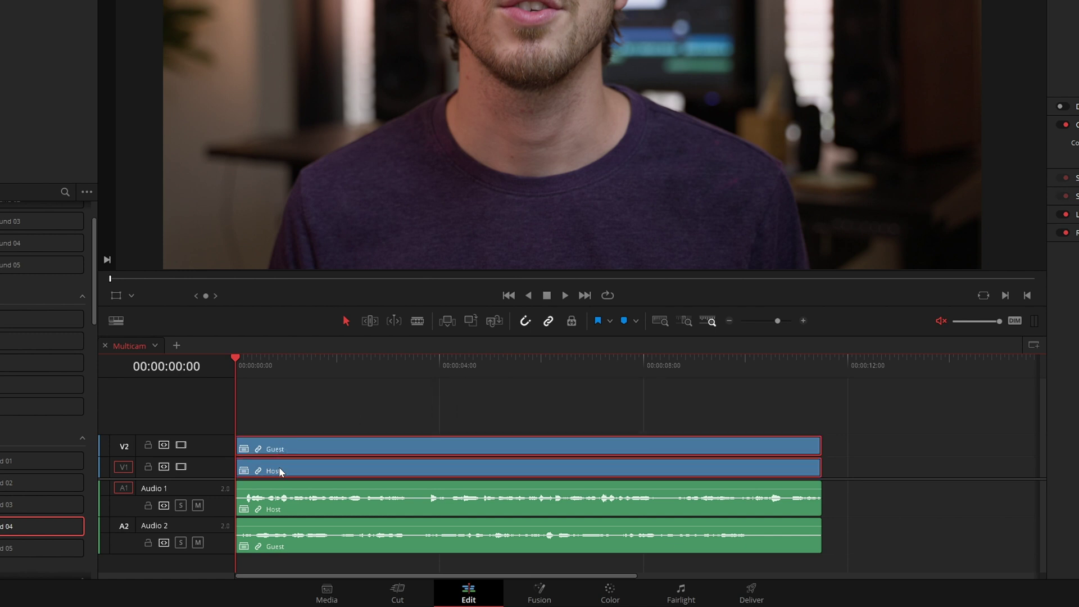
pyautogui.moveTo(279, 468); pyautogui.dragTo(281, 423)
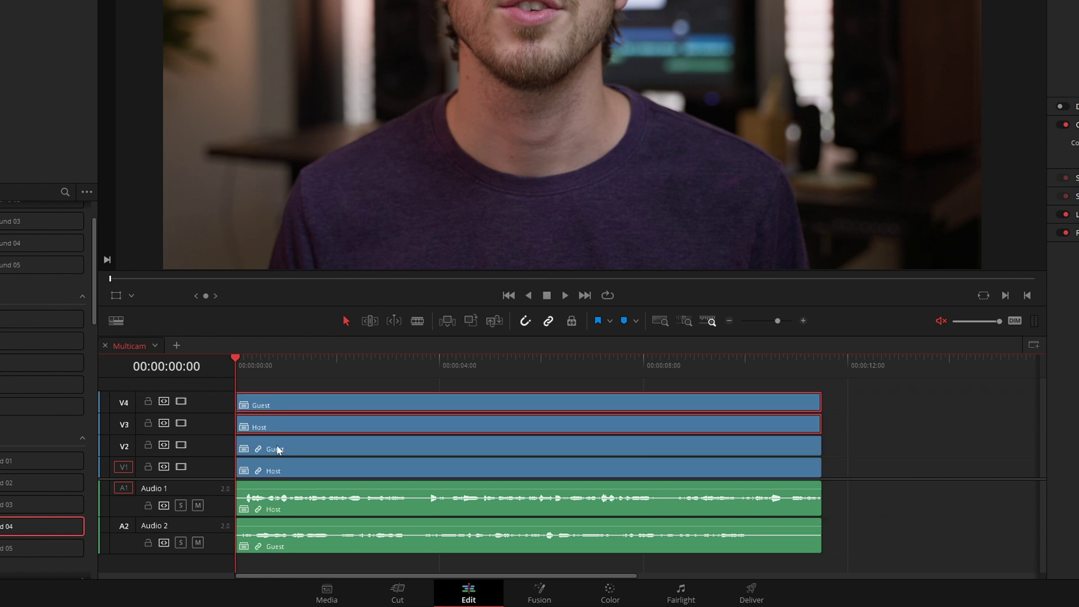
# Build a split screen: set the V4 Guest clip's Position X to -767 and Crop Right to about 1154, and shift the V3 Host clip right.
pyautogui.click(308, 374)
pyautogui.click(335, 400)
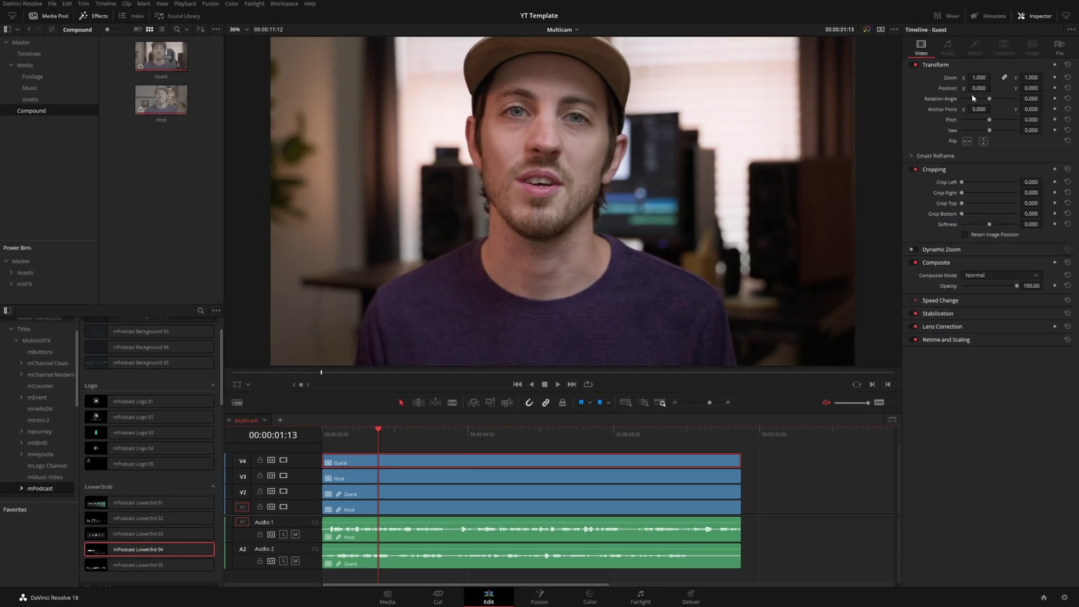
pyautogui.moveTo(985, 84); pyautogui.dragTo(869, 84)
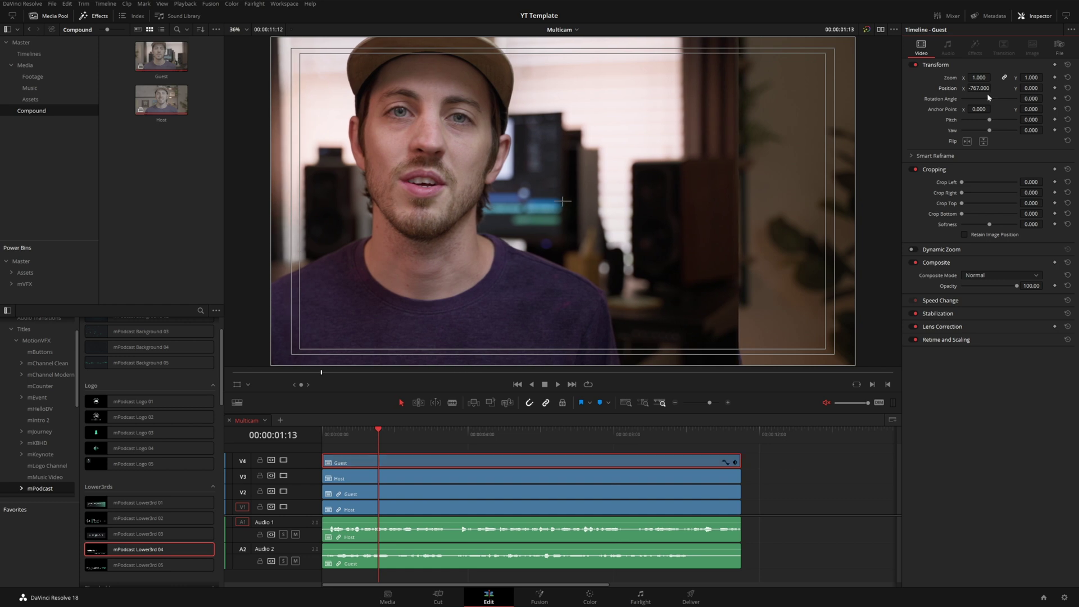
pyautogui.moveTo(1030, 193); pyautogui.dragTo(1048, 192)
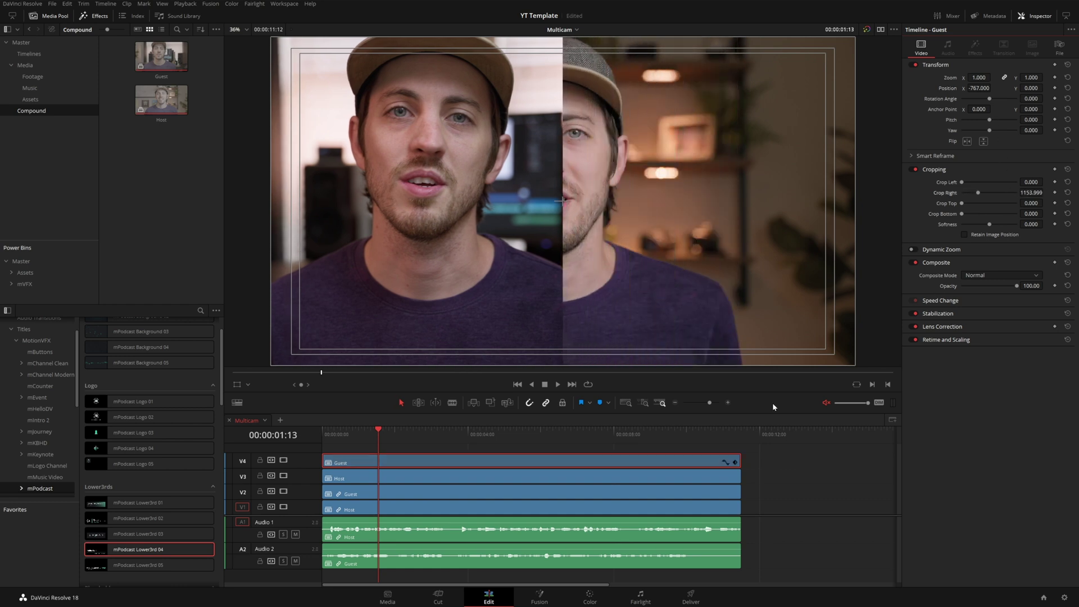
pyautogui.click(644, 478)
pyautogui.moveTo(978, 88); pyautogui.dragTo(996, 89)
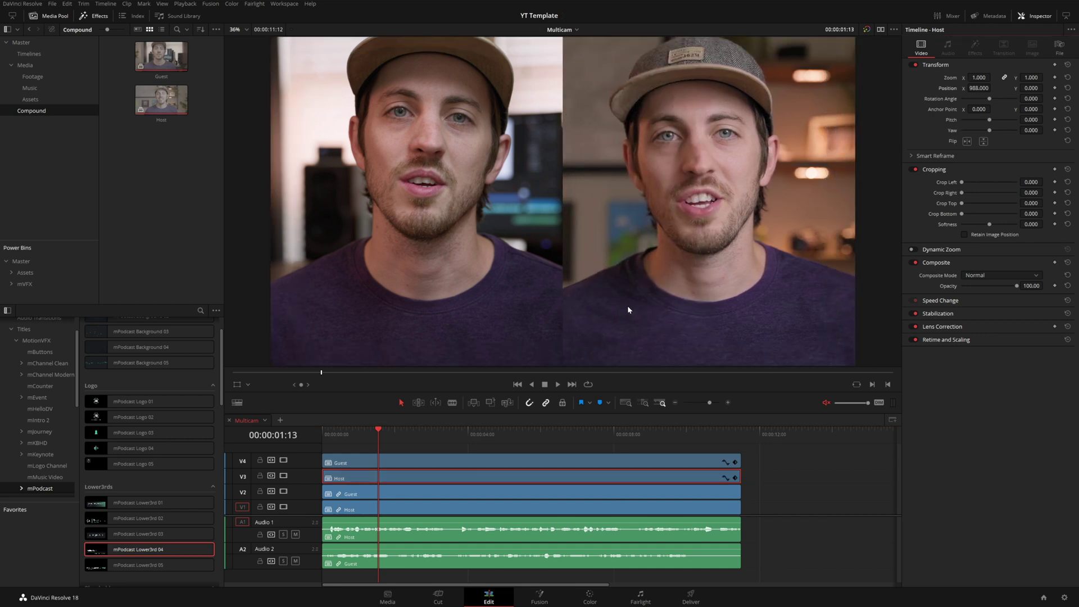
# Combine the Guest and Host copies on V4 and V3 into a compound clip named Split.
pyautogui.moveTo(770, 455); pyautogui.dragTo(516, 476)
pyautogui.rightClick(516, 477)
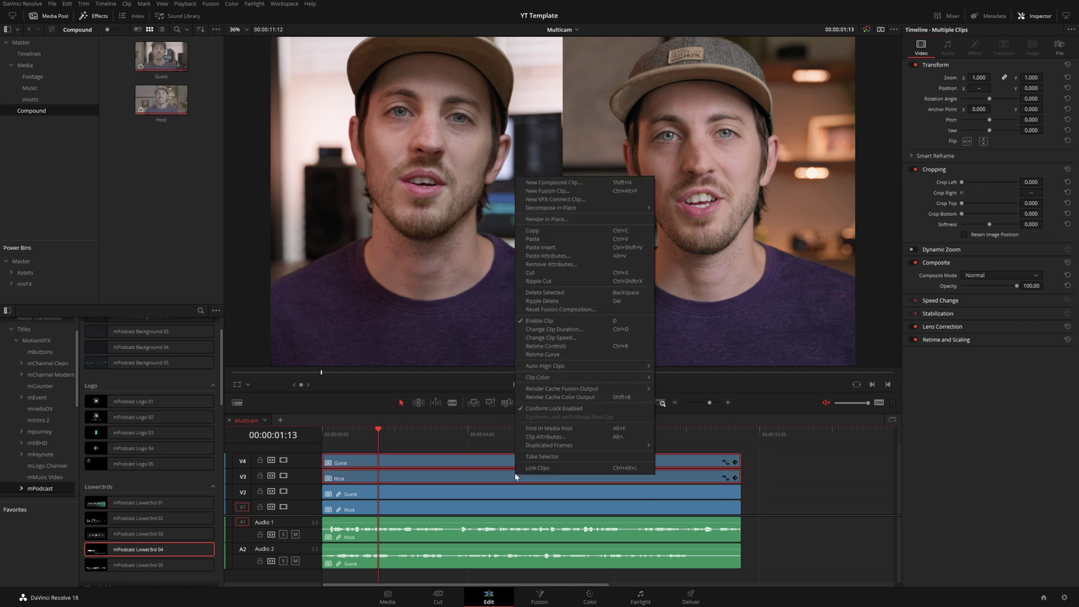
pyautogui.click(564, 182)
pyautogui.write('Split')
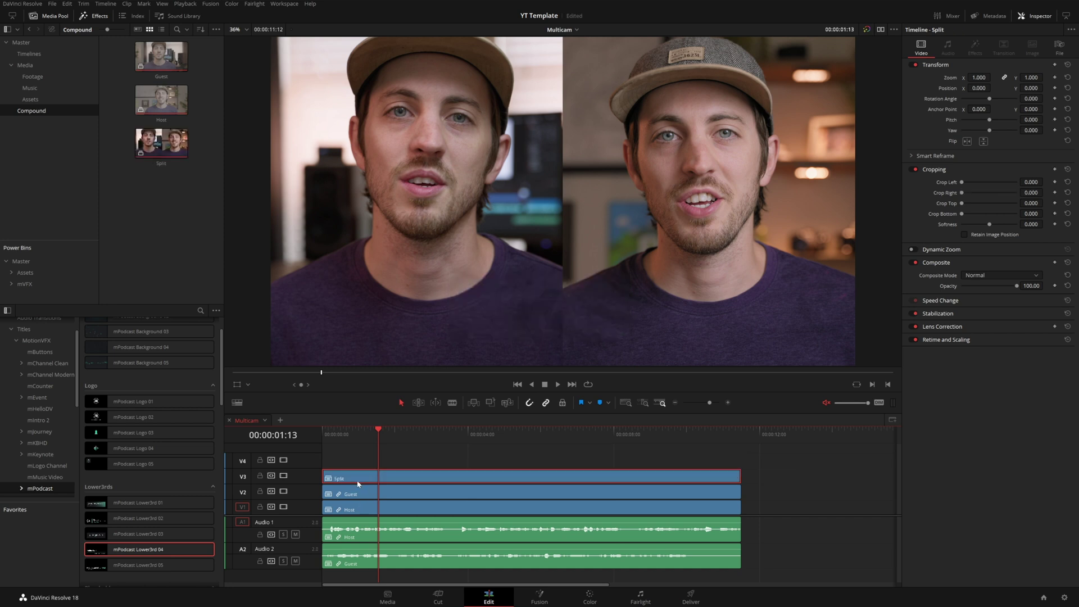
# Disable the Split and Guest clips to check each angle beneath, and re-enable both.
pyautogui.press('d')
pyautogui.click(357, 493)
pyautogui.press('d')
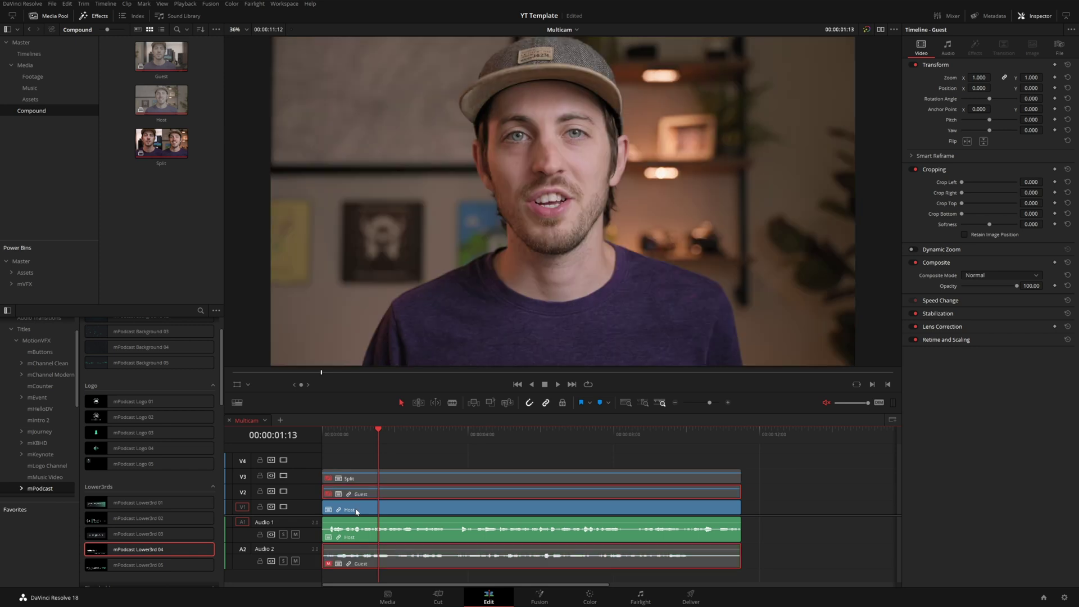
pyautogui.press('d')
pyautogui.click(362, 478)
pyautogui.press('d')
# Convert the Multicam timeline in the Timelines bin to a multicam clip.
pyautogui.moveTo(760, 528); pyautogui.dragTo(563, 557)
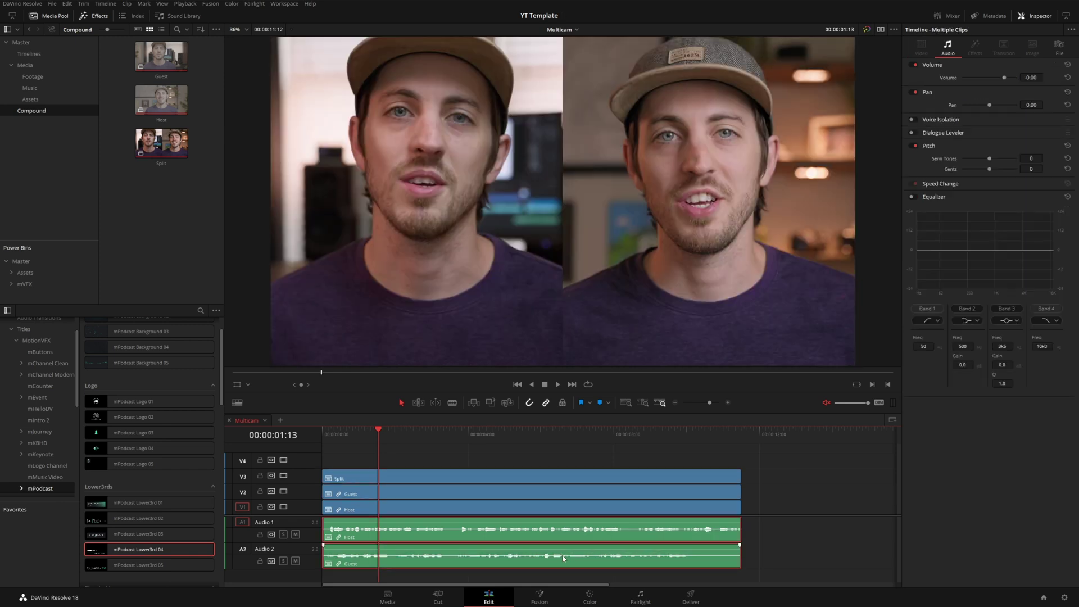
pyautogui.click(29, 54)
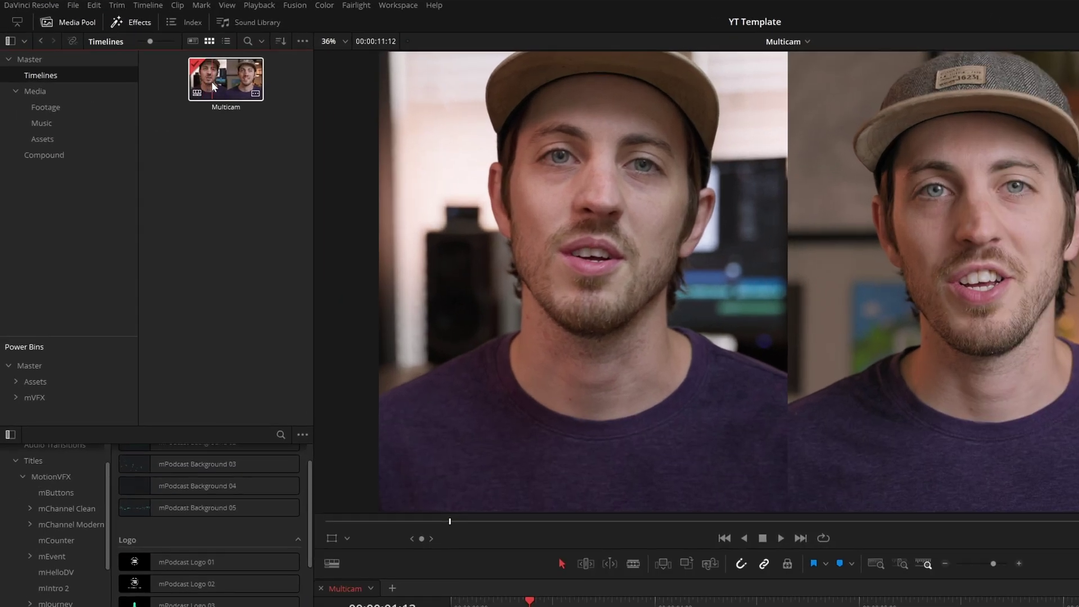
pyautogui.rightClick(211, 82)
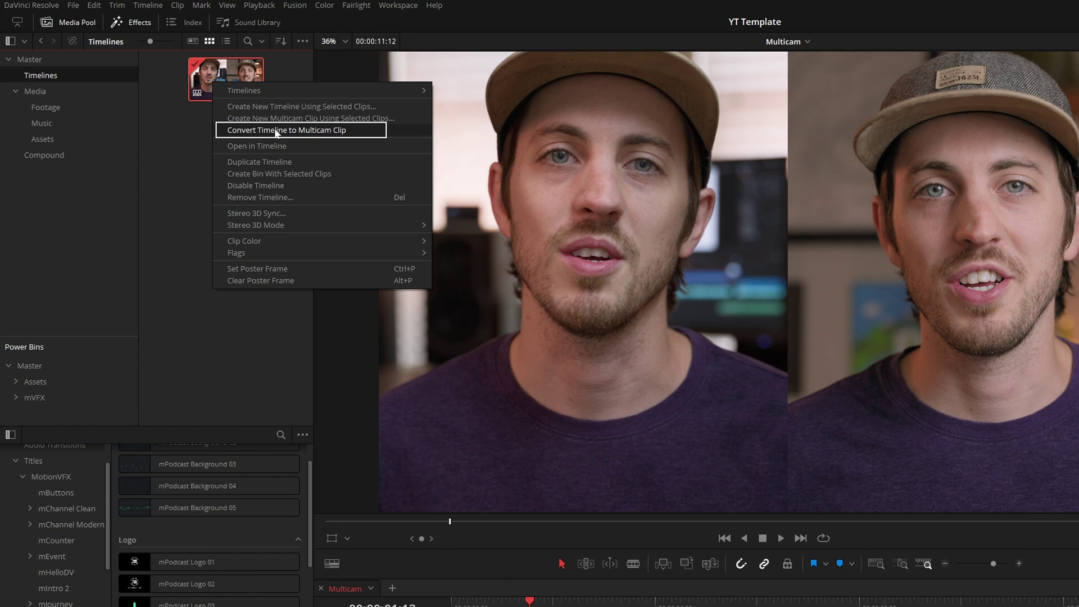
pyautogui.click(329, 130)
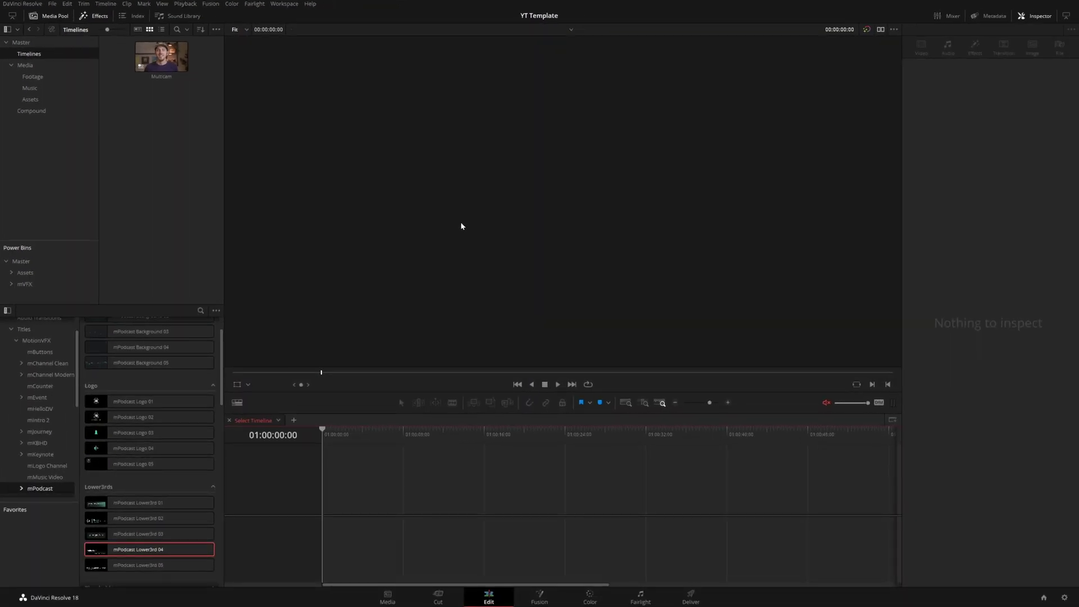
# Create a new timeline named Full Episode and place the Multicam clip on it.
pyautogui.rightClick(152, 138)
pyautogui.moveTo(236, 142)
pyautogui.click(315, 143)
pyautogui.write('Full Episode')
pyautogui.click(601, 337)
pyautogui.moveTo(163, 107); pyautogui.dragTo(371, 503)
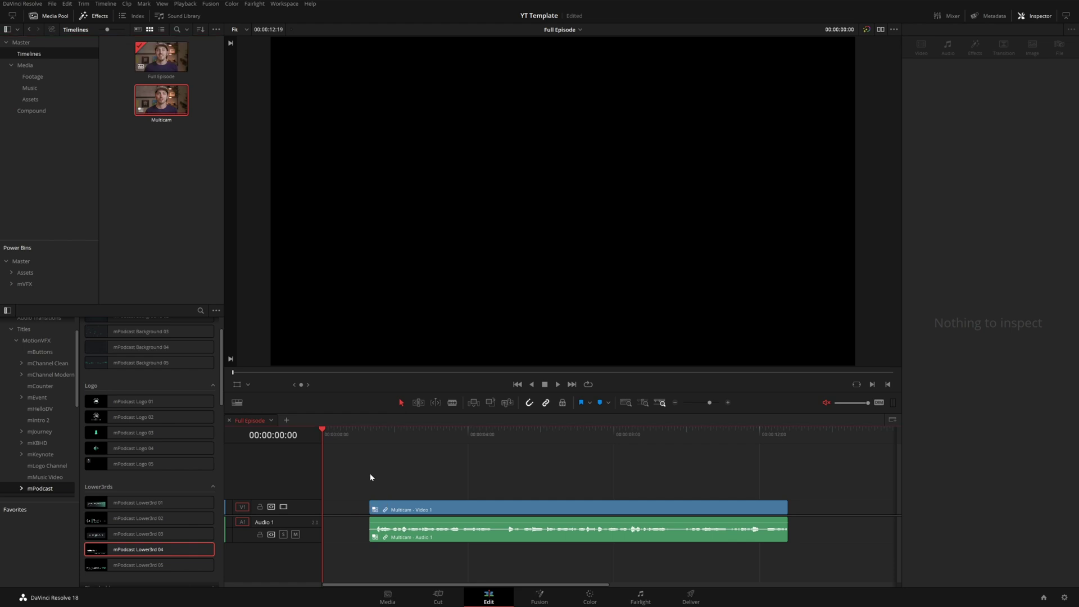
# Break the Multicam clip's audio out into separate Host and Guest tracks and switch to the Fairlight page.
pyautogui.click(369, 433)
pyautogui.click(392, 527)
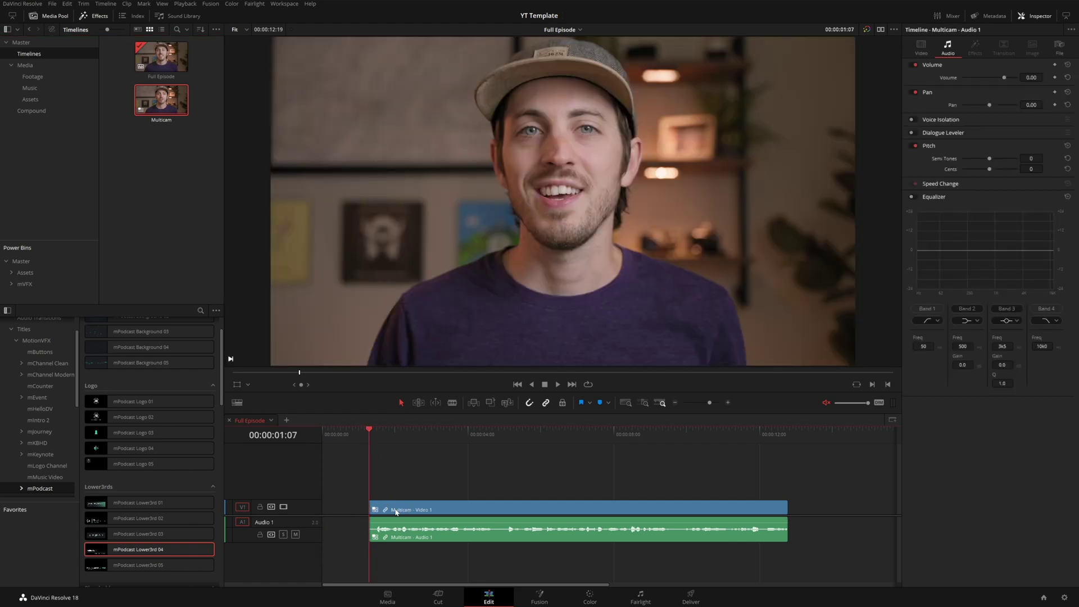
pyautogui.click(414, 535)
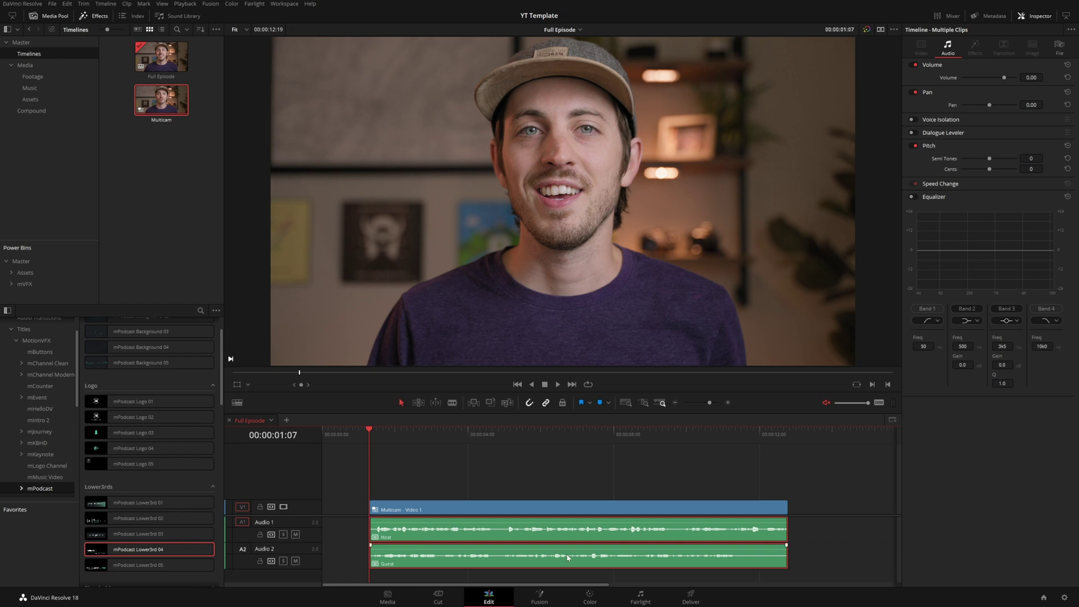
pyautogui.click(640, 597)
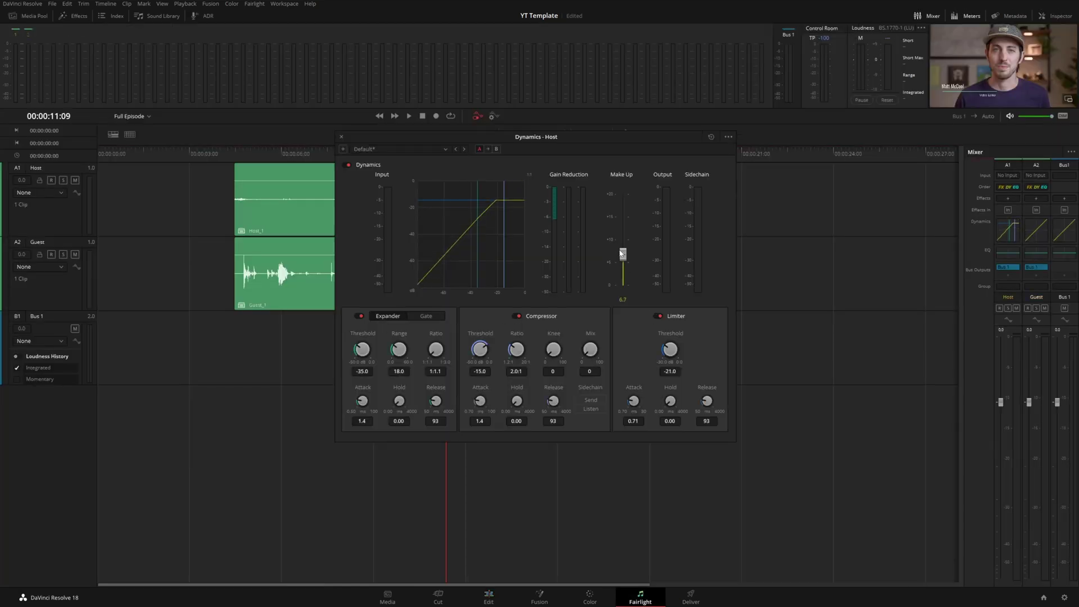
# Raise the Host track's dynamics make-up gain and set its EQ Band 2 to +5.2 at 108 Hz and Band 4 to -2.1 at 855 Hz.
pyautogui.moveTo(622, 253); pyautogui.dragTo(623, 229)
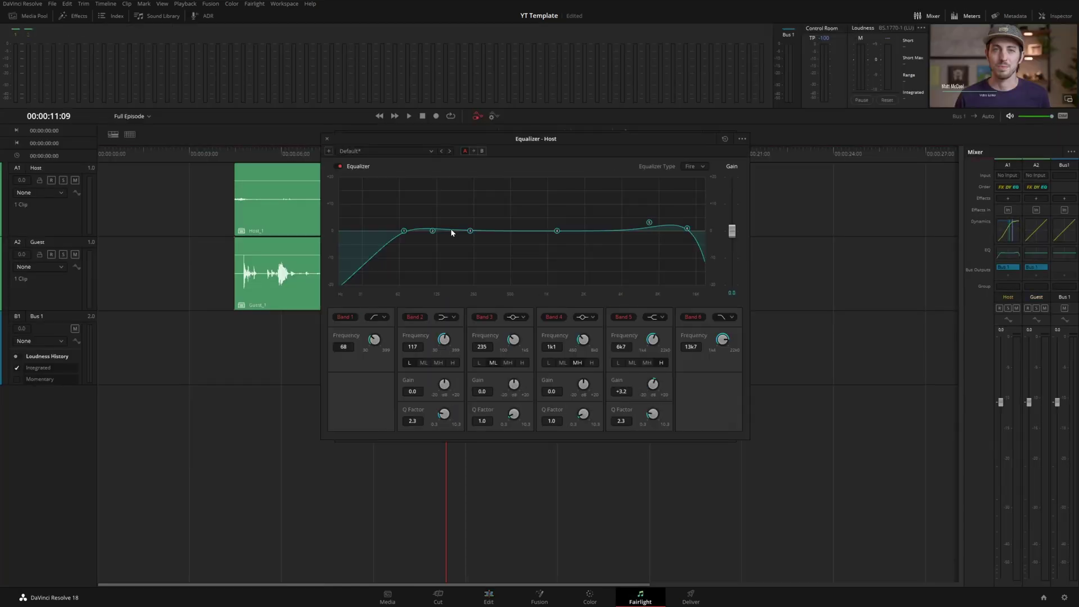
pyautogui.moveTo(432, 230); pyautogui.dragTo(428, 217)
pyautogui.moveTo(556, 231); pyautogui.dragTo(539, 236)
# Add the Fairlight FX Noise Reduction effect to the Host track in the mixer.
pyautogui.click(1008, 197)
pyautogui.moveTo(981, 283)
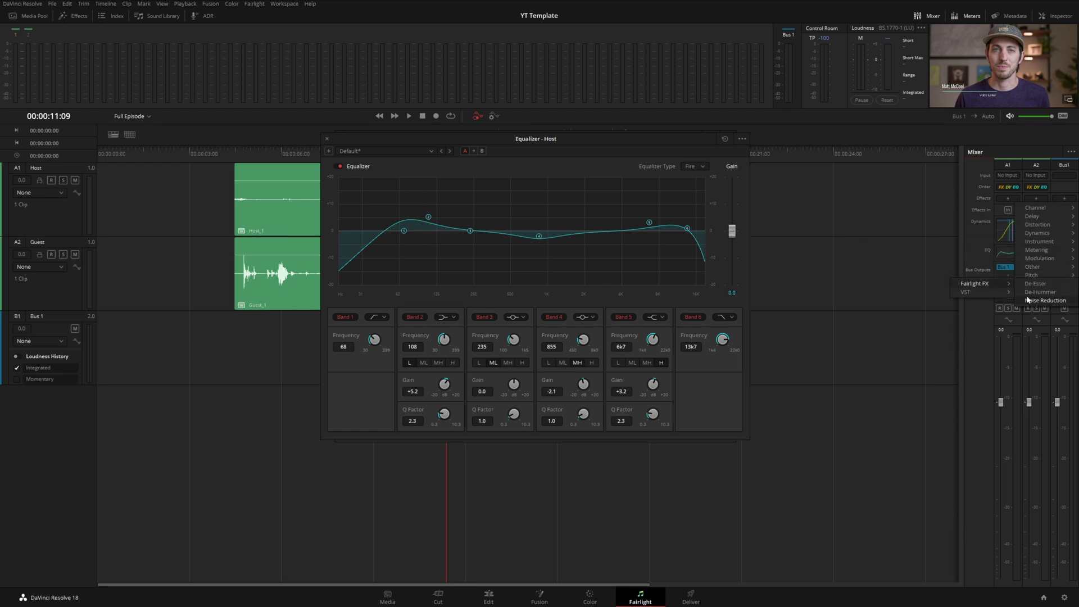
pyautogui.click(1028, 299)
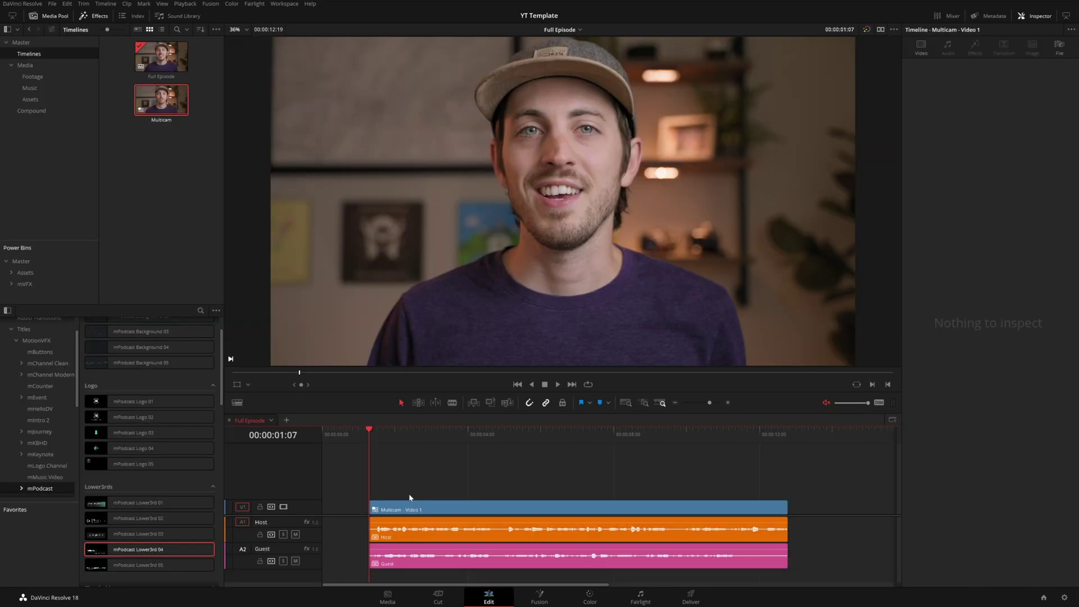
# On the Edit page, show dual viewers with the source viewer in Multicam mode and put the playhead at the Multicam clip's start.
pyautogui.click(880, 31)
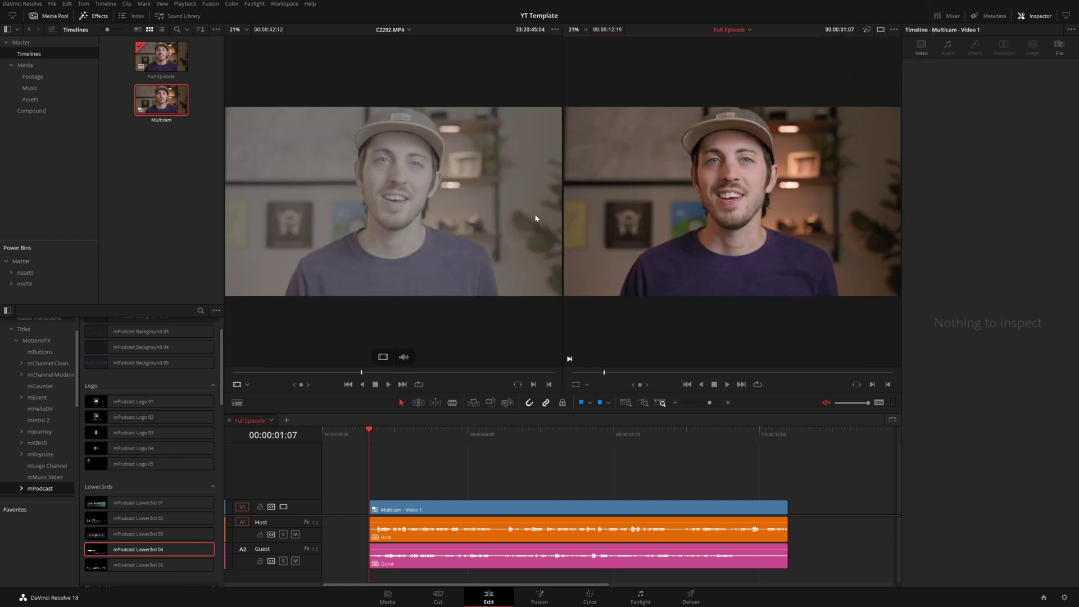
pyautogui.click(246, 385)
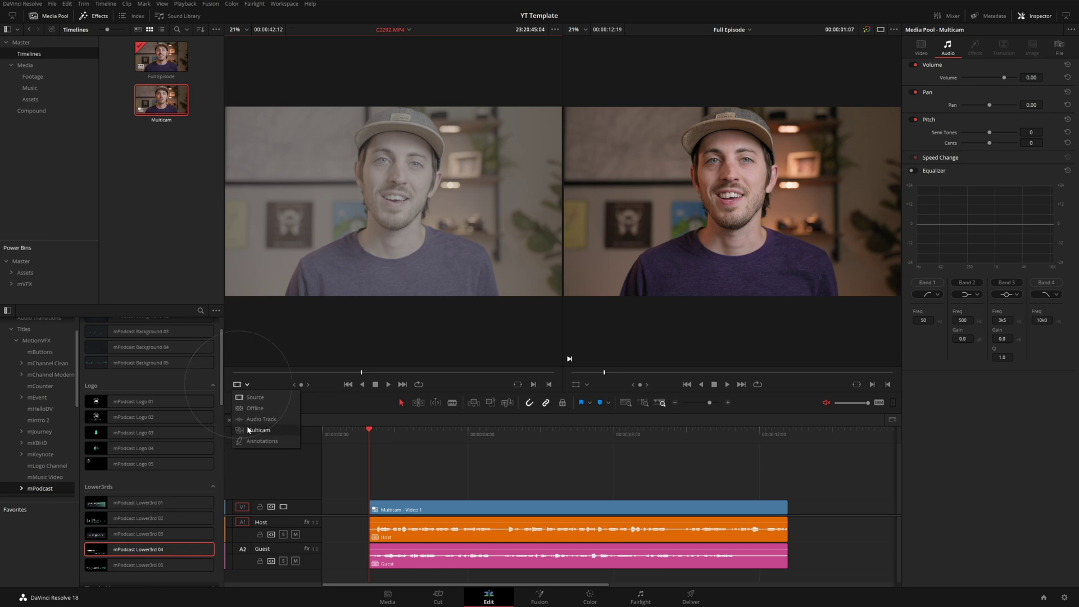
pyautogui.click(261, 433)
pyautogui.click(371, 439)
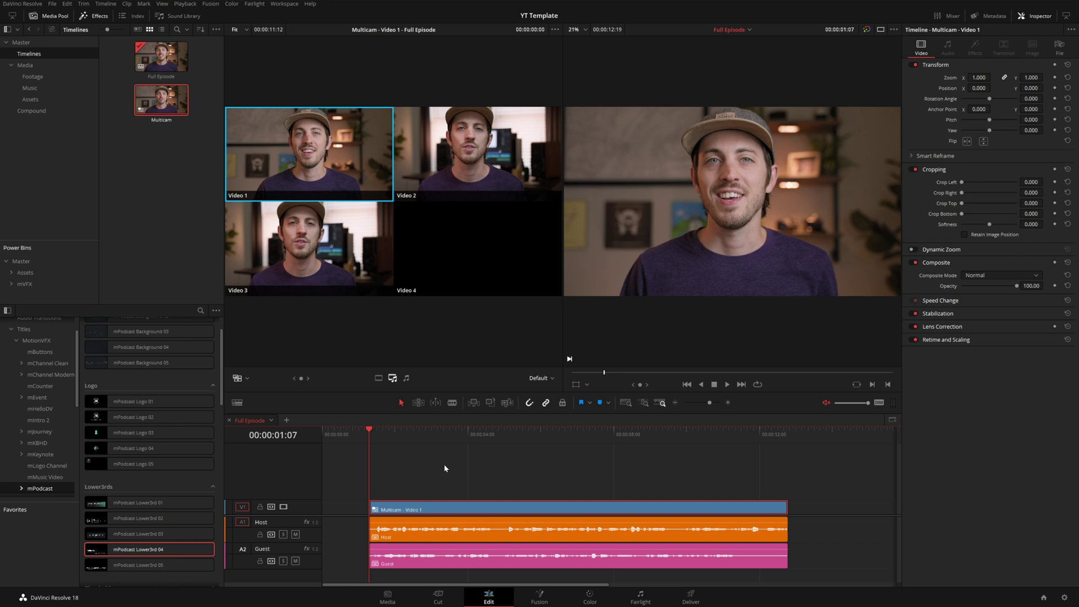
# Play the Full Episode timeline and cut live between multicam angles 1, 2 and 3, ending on angle 2.
pyautogui.press('space')
pyautogui.press('1')
pyautogui.press('2')
pyautogui.press('3')
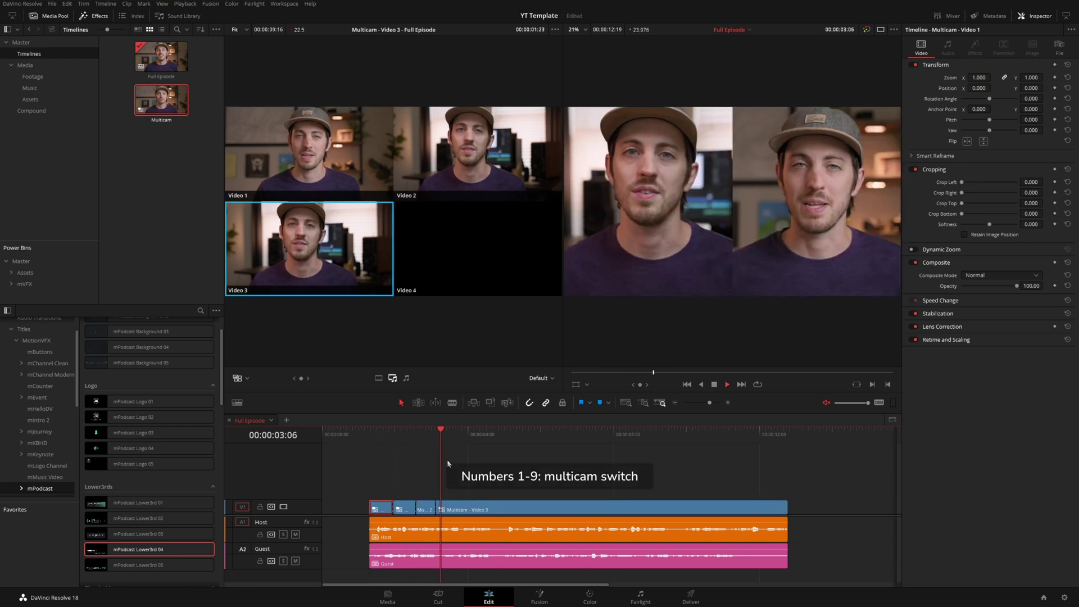
pyautogui.press('2')
# Split the Host and Guest audio clips during playback and delete a short section from each track.
pyautogui.click(523, 534)
pyautogui.hotkey('ctrl', 'b')
pyautogui.click(525, 549)
pyautogui.hotkey('ctrl', 'b')
pyautogui.hotkey('ctrl', 'b')
pyautogui.press('BackSpace')
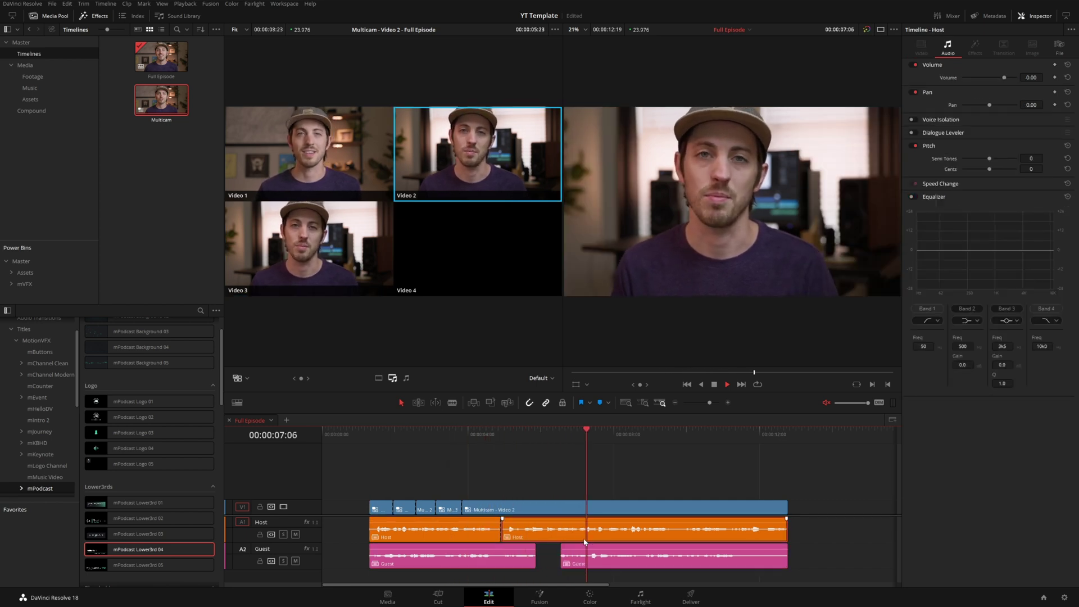
pyautogui.hotkey('ctrl', 'b')
pyautogui.hotkey('ctrl', 'b')
pyautogui.press('BackSpace')
# Disable and re-enable the second Guest audio clip, and select the video clips on the timeline.
pyautogui.click(681, 557)
pyautogui.press('d')
pyautogui.press('d')
pyautogui.click(676, 518)
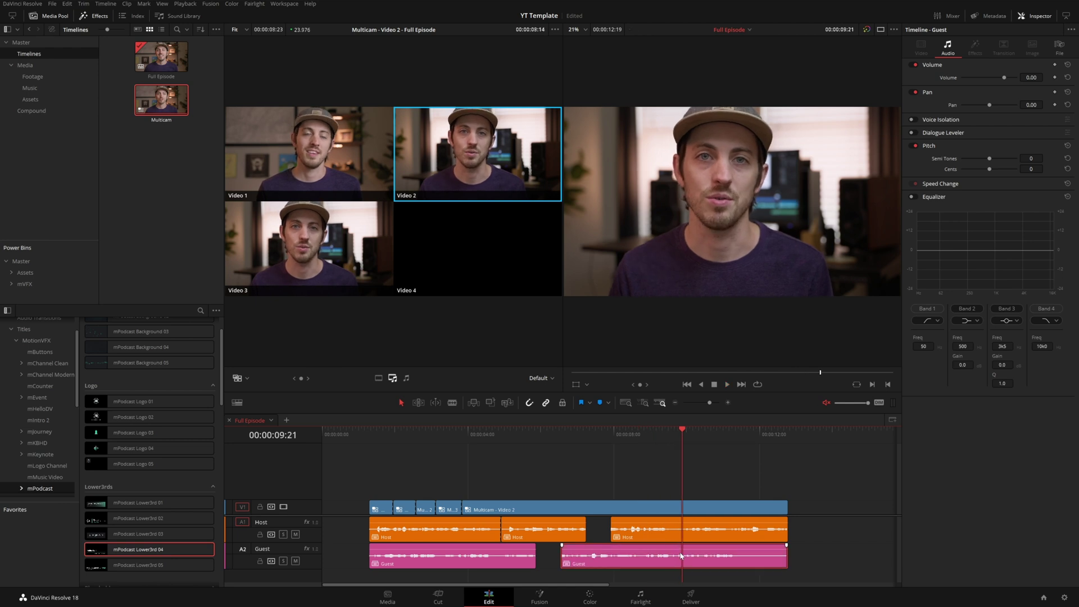
pyautogui.click(675, 506)
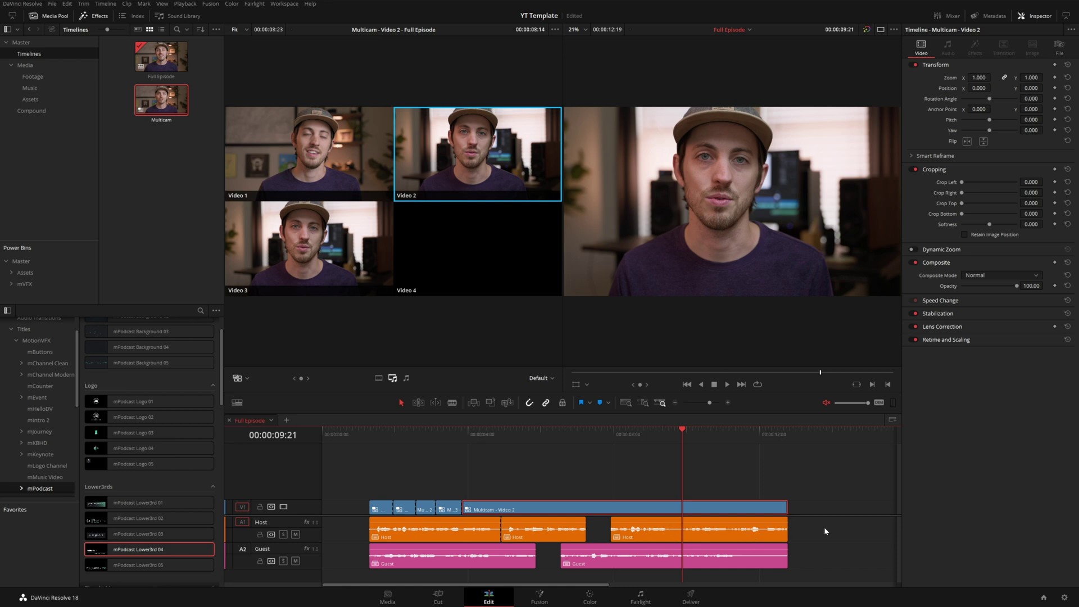
pyautogui.moveTo(824, 491); pyautogui.dragTo(360, 517)
pyautogui.click(520, 478)
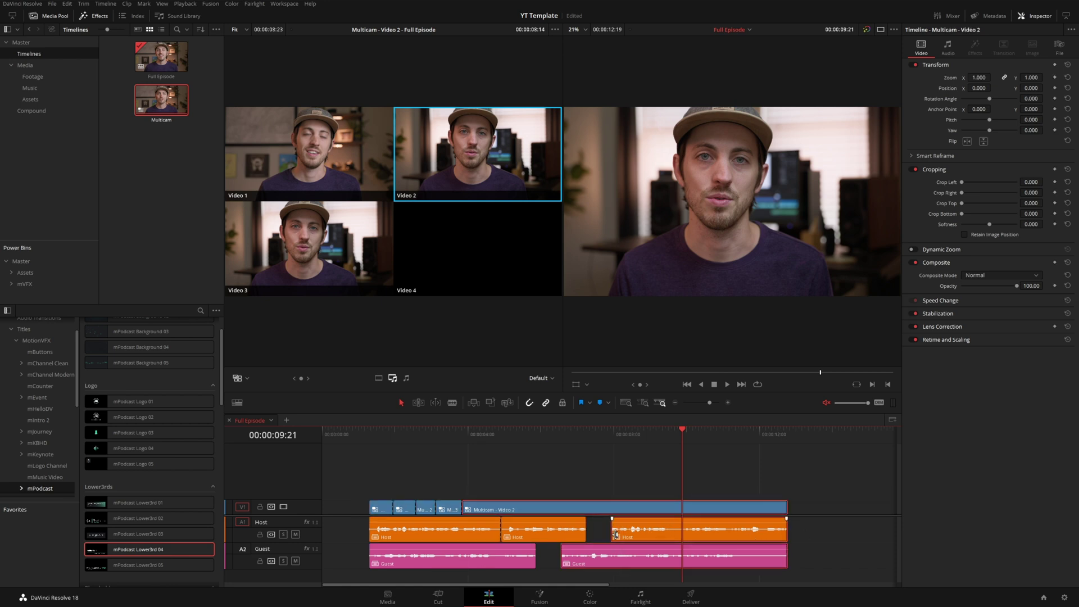
# Undo the multicam angle cuts and the Host and Guest audio edits on the Full Episode timeline.
pyautogui.hotkey('ctrl', 'z')
pyautogui.click(520, 530)
pyautogui.hotkey('ctrl', 'z')
pyautogui.hotkey('ctrl', 'z')
pyautogui.hotkey('ctrl', 'z')
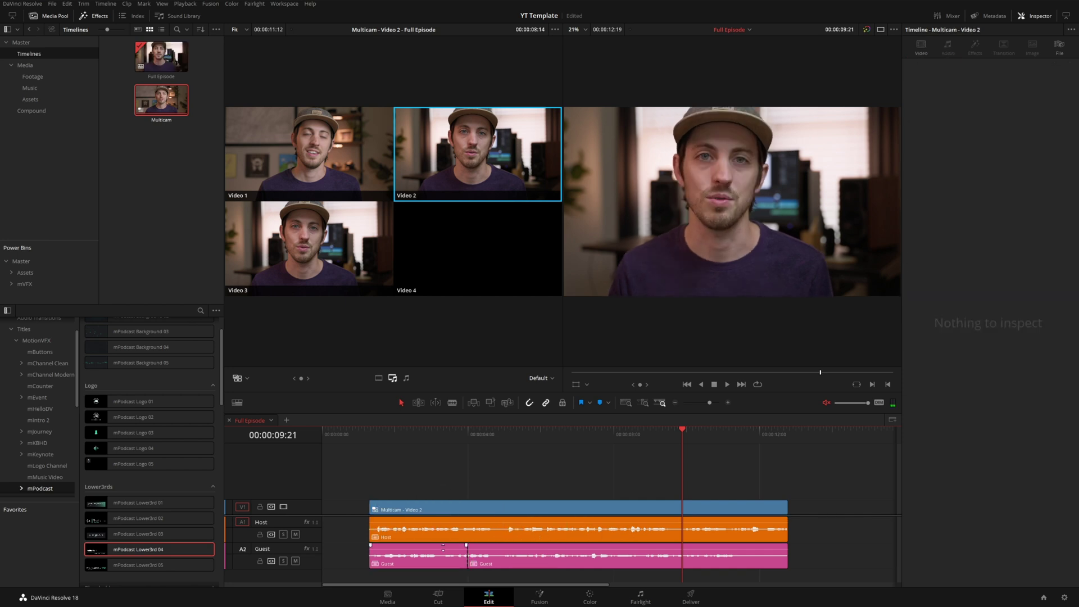
# Place mPodcast Logo 02 from the Assets bin on a new video track at the start of the timeline.
pyautogui.click(371, 435)
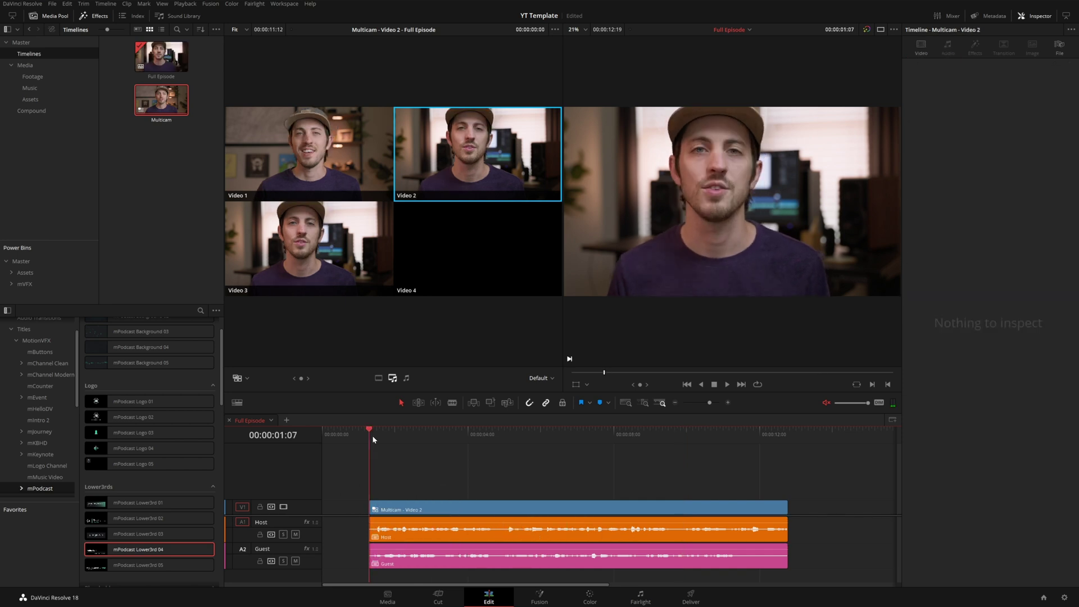
pyautogui.click(30, 99)
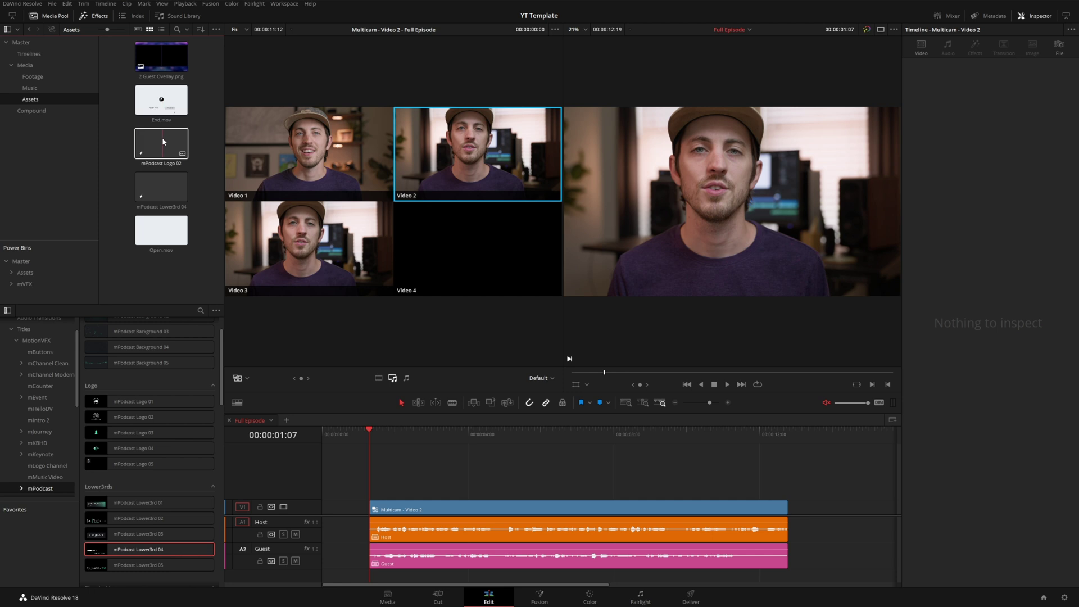
pyautogui.moveTo(163, 142); pyautogui.dragTo(349, 493)
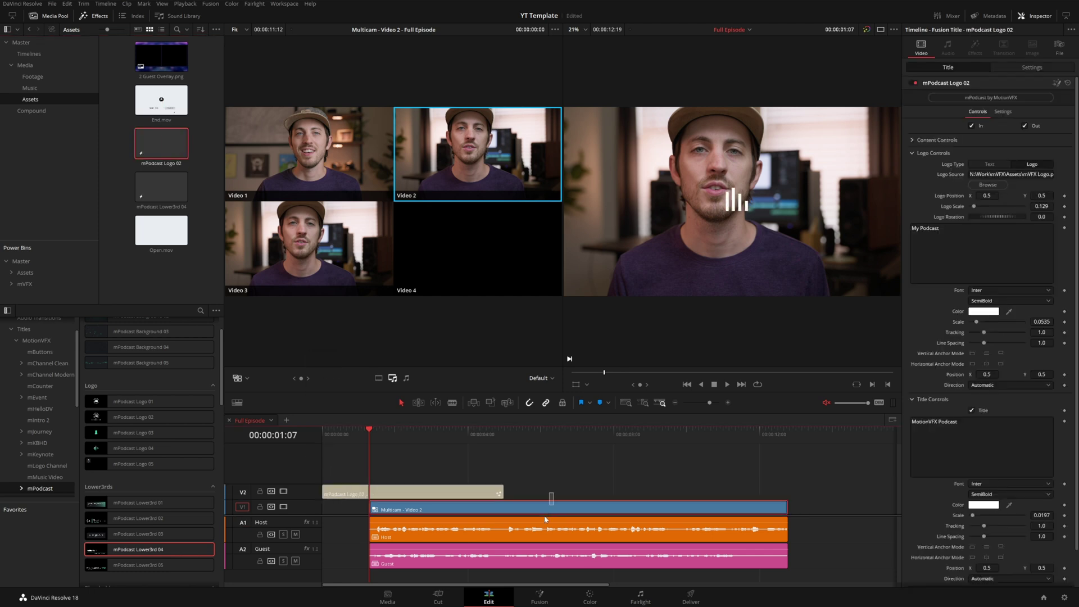
# Shift the Multicam clip with its Host and Guest audio to start just before the logo title ends, and fade in the video.
pyautogui.moveTo(444, 545); pyautogui.dragTo(554, 532)
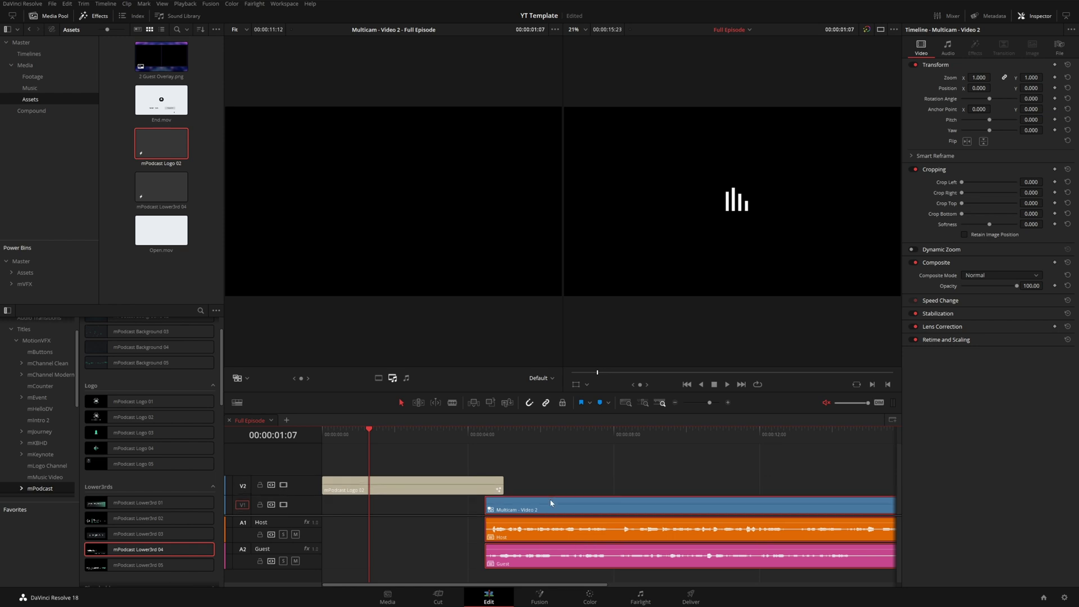
pyautogui.click(553, 479)
pyautogui.press('space')
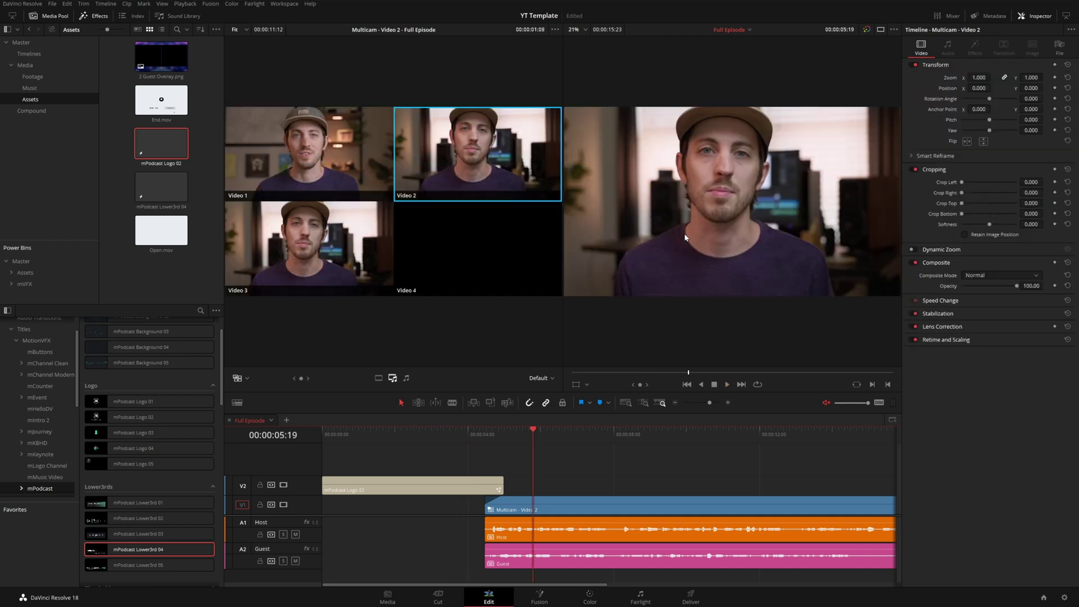
# Place mPodcast Lower3rd 04 on V2 above the Multicam clip, starting at about 00:00:09:02.
pyautogui.moveTo(161, 187); pyautogui.dragTo(725, 485)
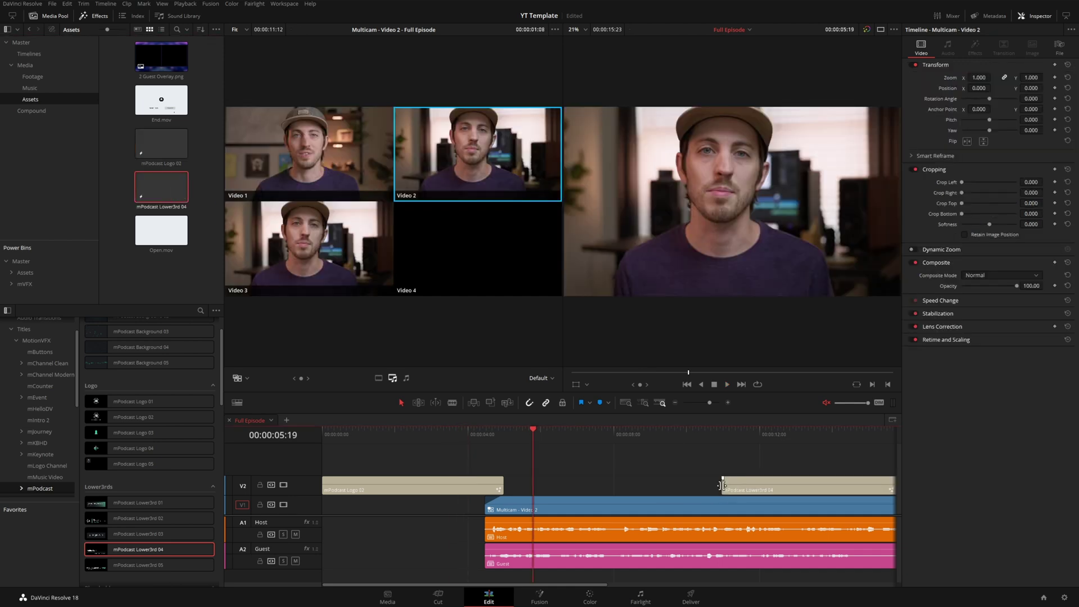
pyautogui.hotkey('ctrl', '-')
pyautogui.moveTo(609, 485); pyautogui.dragTo(563, 485)
pyautogui.moveTo(544, 437)
pyautogui.mouseDown()
pyautogui.moveTo(560, 437)
pyautogui.moveTo(541, 434)
pyautogui.mouseUp()
pyautogui.click(567, 507)
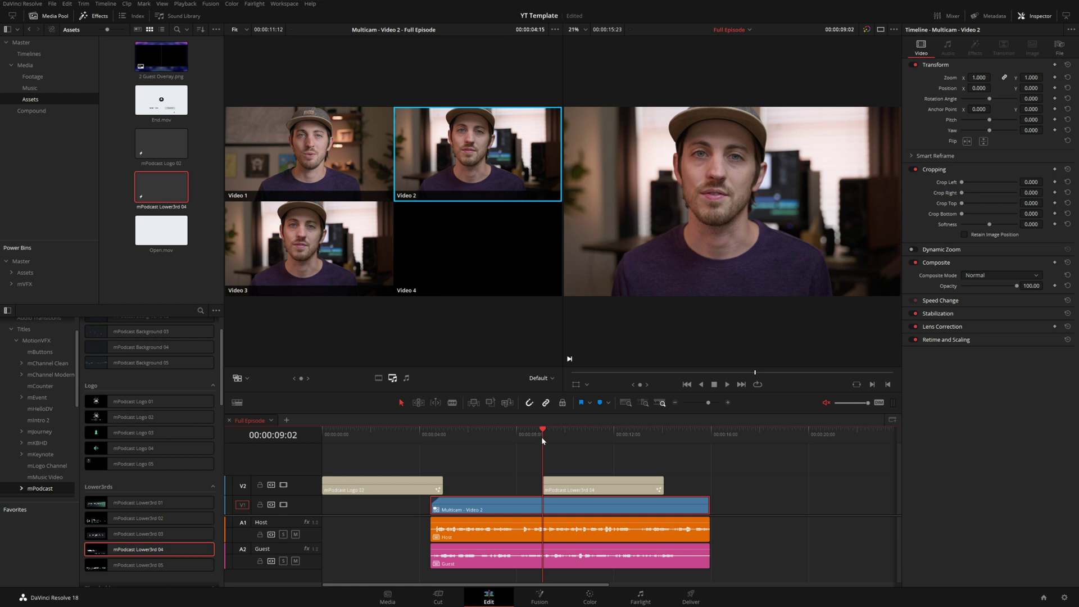
pyautogui.press('1')
pyautogui.moveTo(539, 507); pyautogui.dragTo(754, 516)
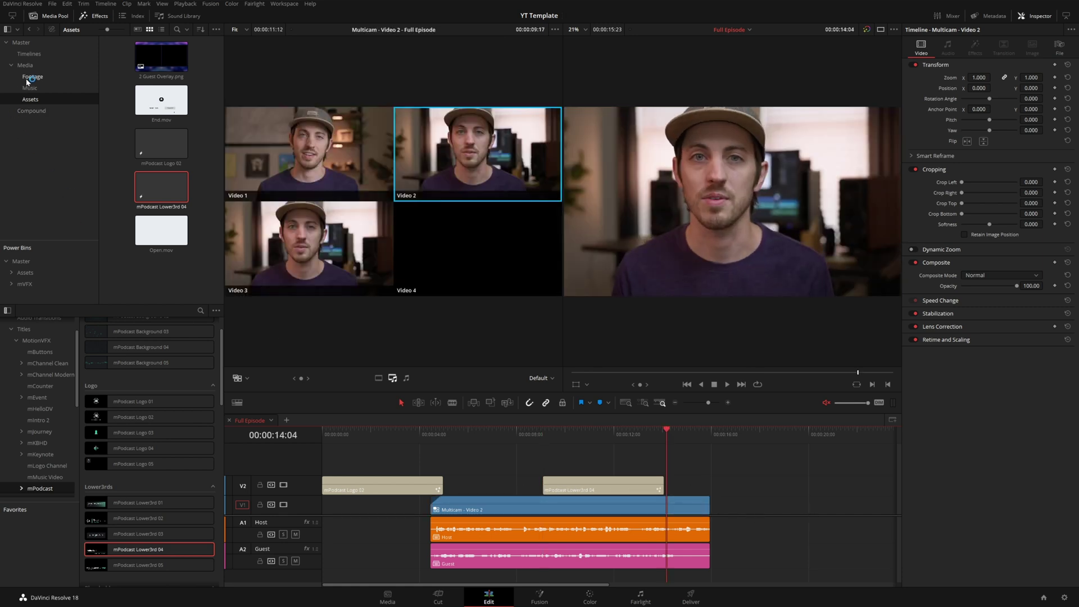
# Delete C2292.MP4 and C2294.MP4 from the Footage bin and show the Compound bin.
pyautogui.click(31, 77)
pyautogui.moveTo(129, 160); pyautogui.dragTo(182, 56)
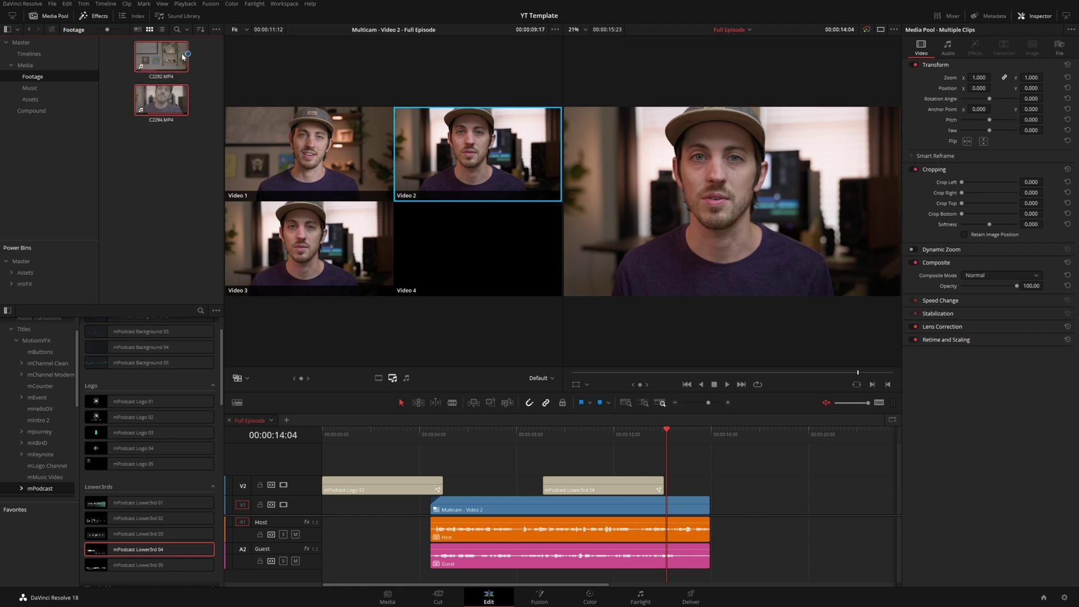
pyautogui.click(59, 111)
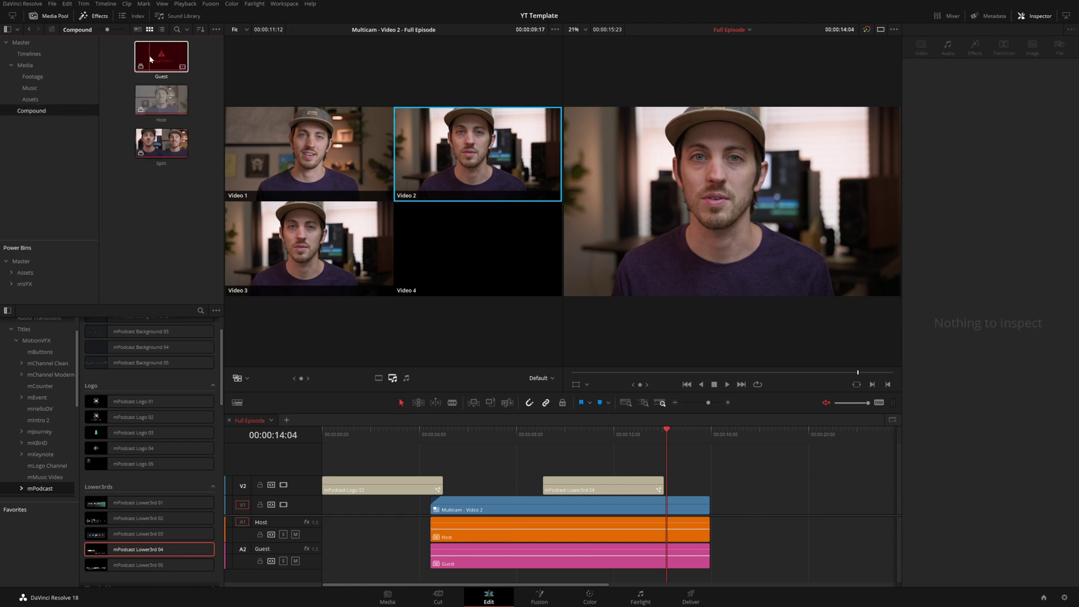
# Open the Guest, Host and Split compound clips in their own timeline tabs.
pyautogui.rightClick(151, 59)
pyautogui.click(168, 101)
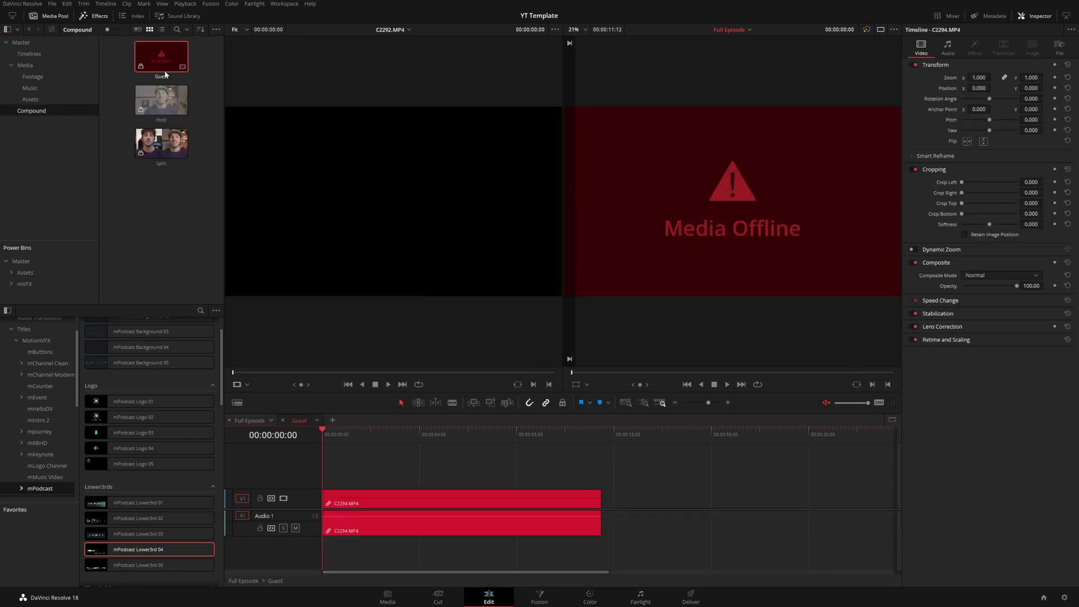
pyautogui.rightClick(160, 103)
pyautogui.click(181, 143)
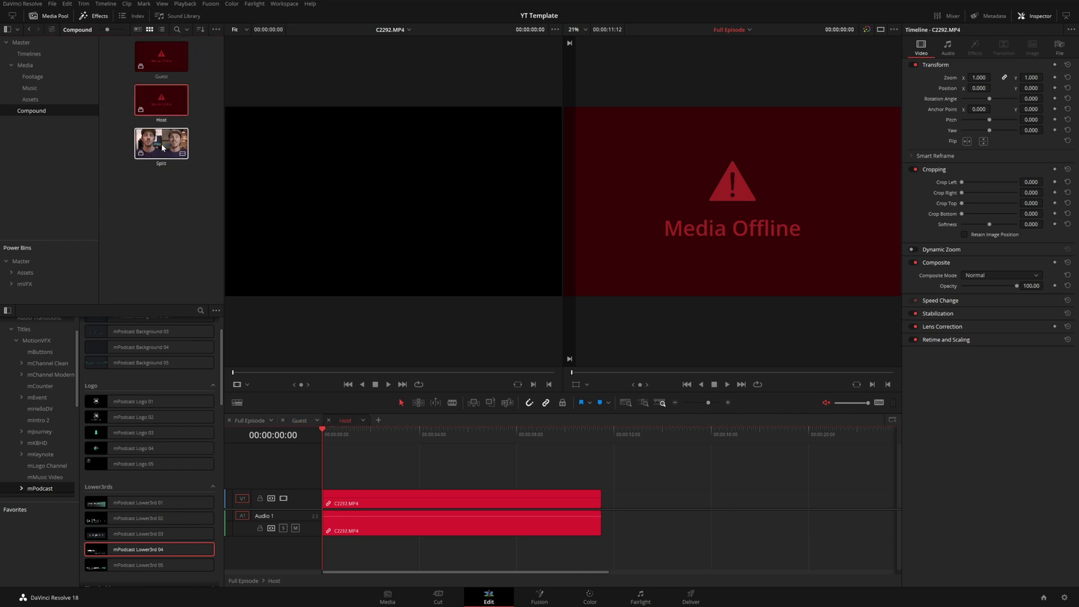
pyautogui.rightClick(162, 147)
pyautogui.click(179, 190)
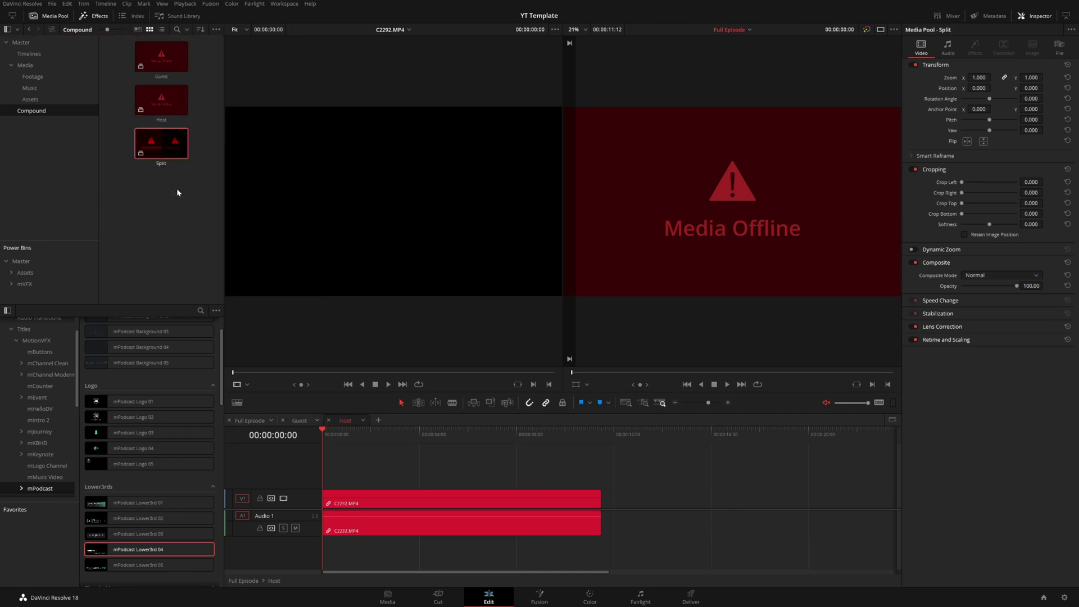
pyautogui.click(405, 434)
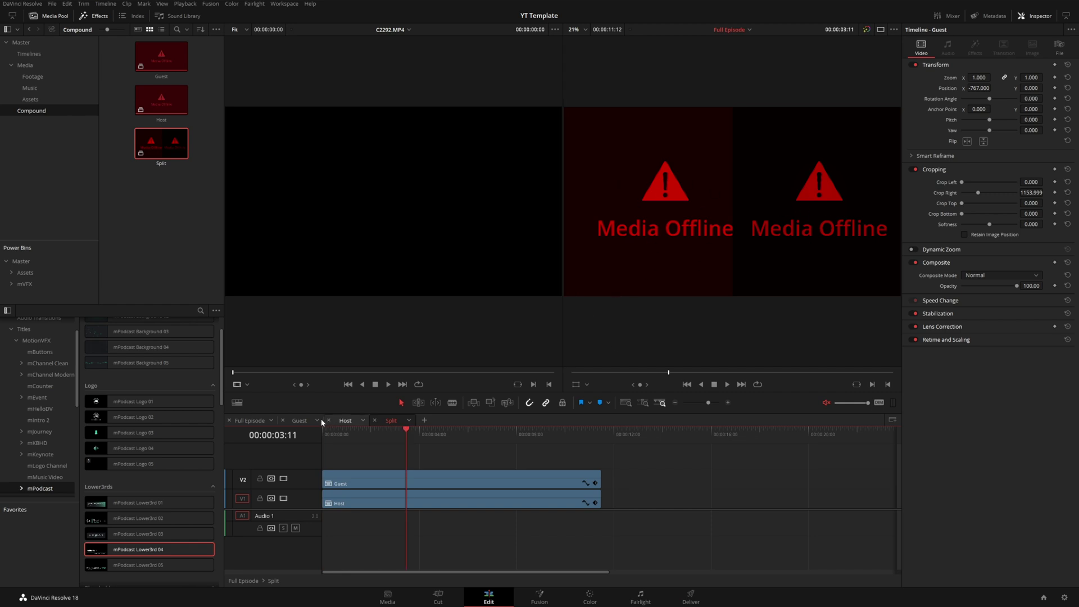
# Delete the offline clips from the Guest and Host compound timelines, leaving Split as it is.
pyautogui.click(300, 420)
pyautogui.moveTo(417, 542); pyautogui.dragTo(391, 476)
pyautogui.click(349, 420)
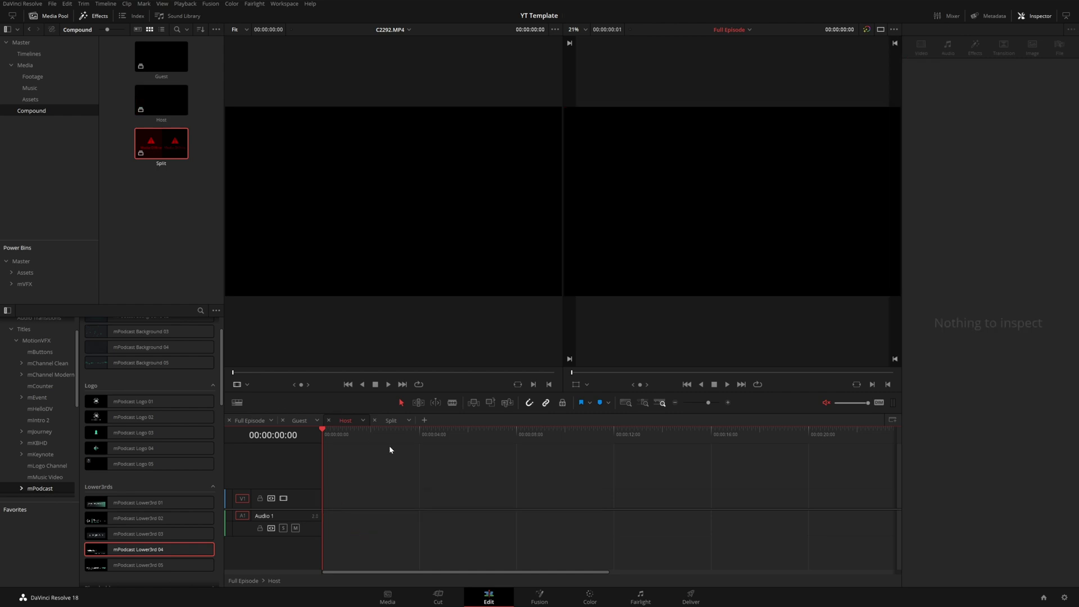
# Duplicate the YT Template project within the YouTube Videos folder of the Project Manager.
pyautogui.hotkey('shift', '1')
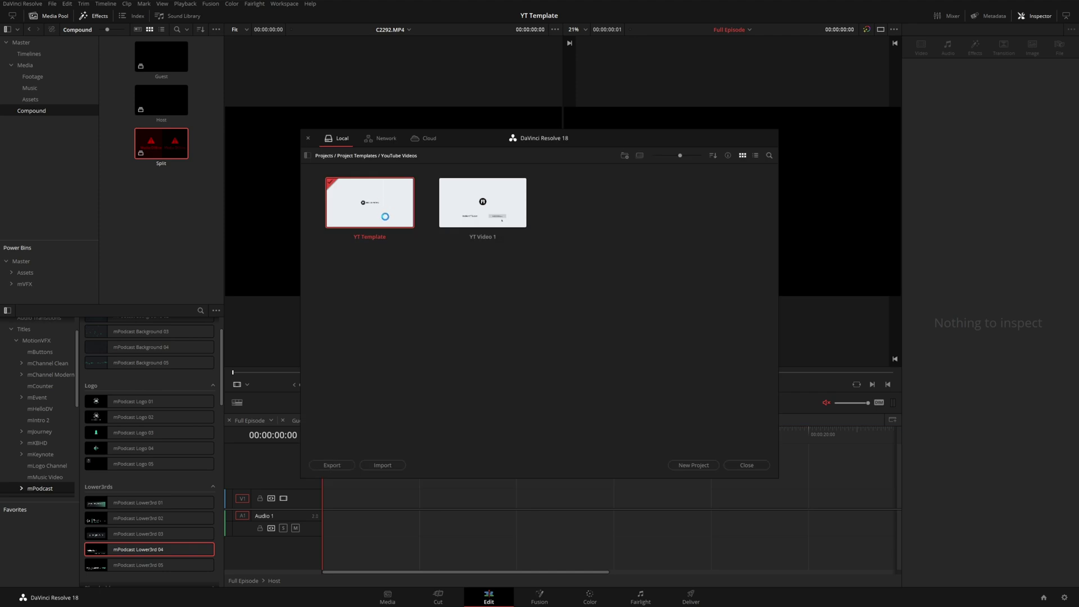
pyautogui.hotkey('ctrl', 'c')
pyautogui.hotkey('ctrl', 'v')
# Rename the copied template project Episode 1 and open it.
pyautogui.rightClick(382, 214)
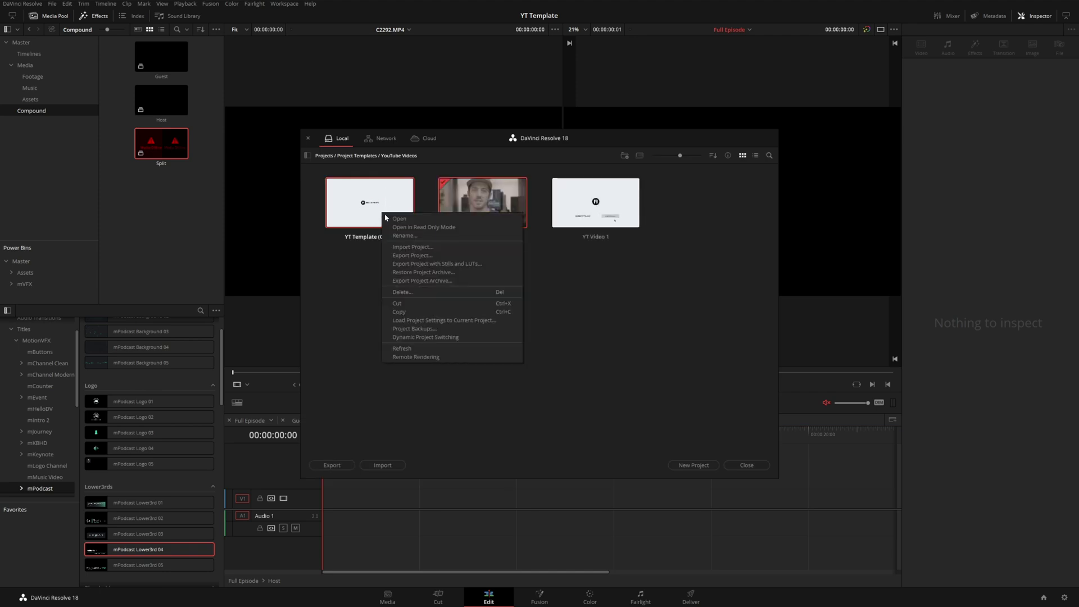
pyautogui.click(399, 237)
pyautogui.write('Episode')
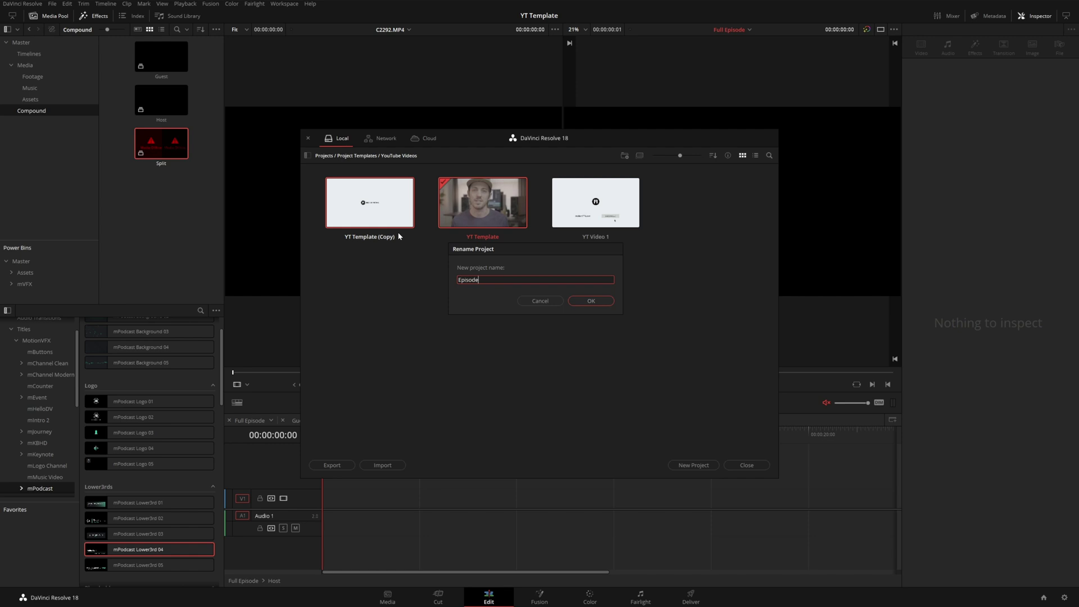
pyautogui.write(' 1')
pyautogui.press('Return')
pyautogui.doubleClick(393, 215)
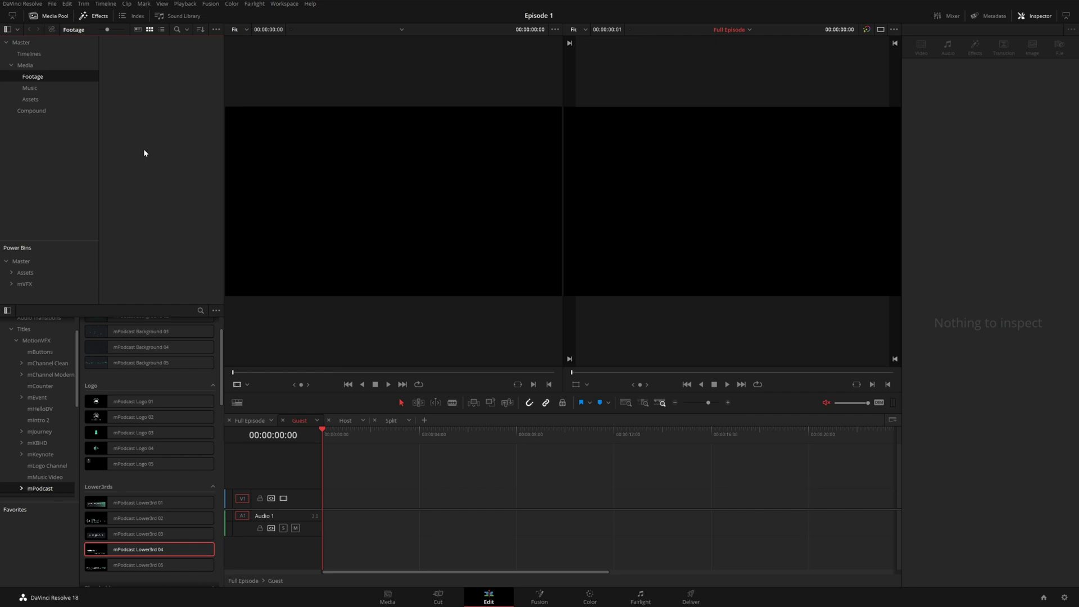
# Import C2292.MP4 and C2294.MP4 from the DEMO folder in File Explorer into the Footage bin.
pyautogui.hotkey('alt', 'Tab')
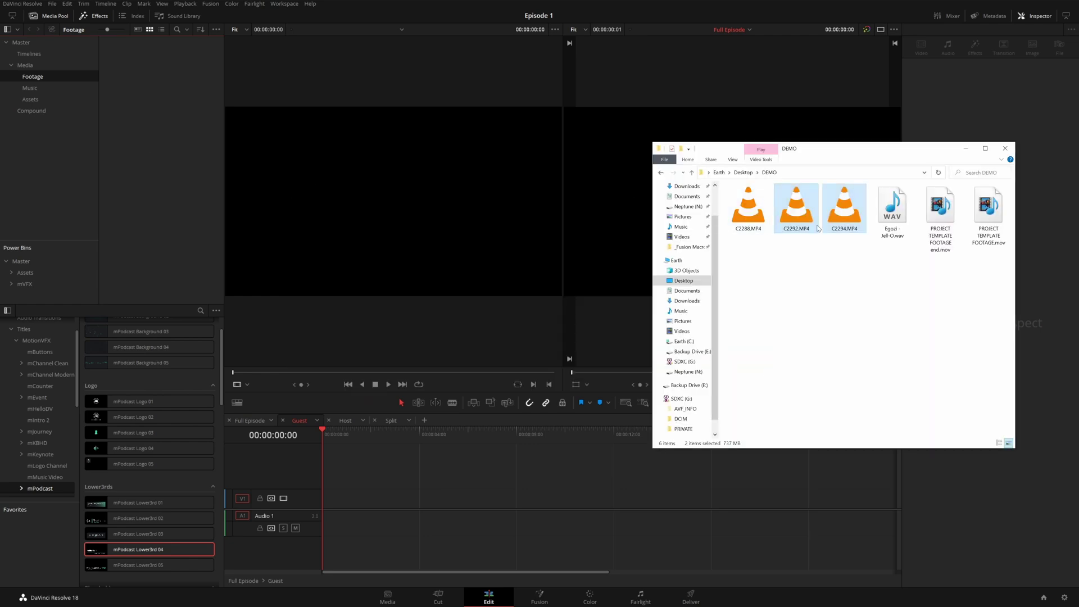
pyautogui.moveTo(797, 208); pyautogui.dragTo(172, 115)
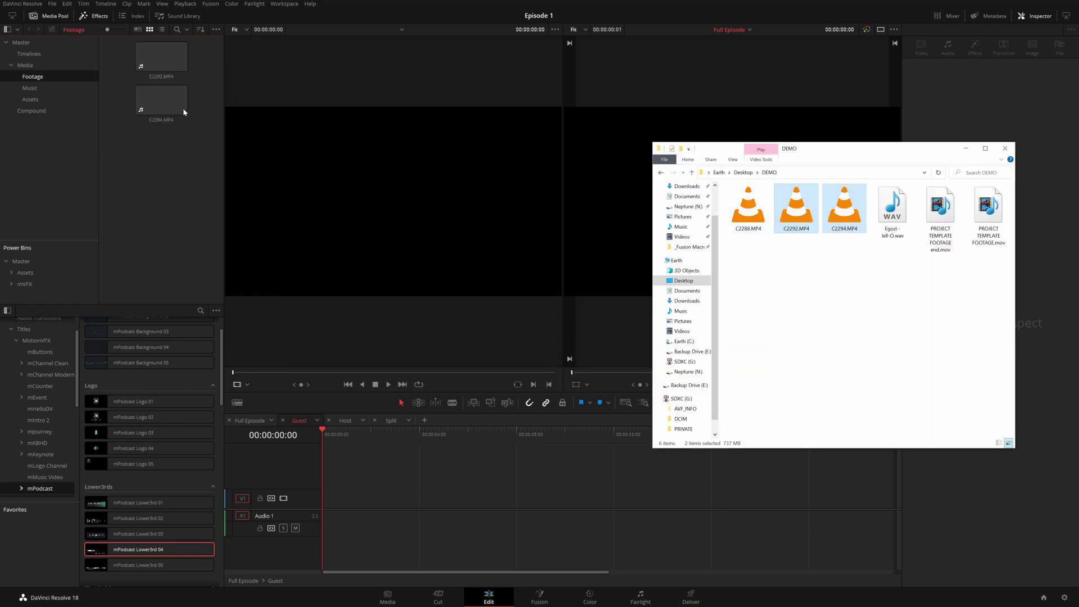
pyautogui.click(170, 164)
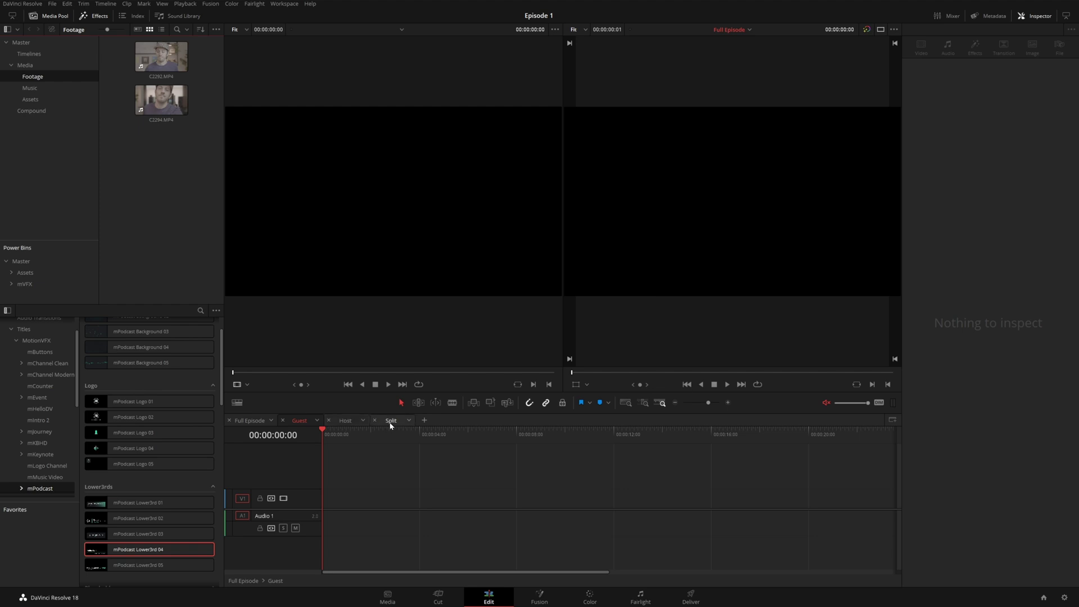
# Place both footage clips in the Guest timeline, stacking C2294.MP4 above C2292.MP4 at the timeline's start.
pyautogui.moveTo(157, 148); pyautogui.dragTo(335, 511)
pyautogui.hotkey('shift', 'z')
pyautogui.moveTo(697, 502); pyautogui.dragTo(359, 454)
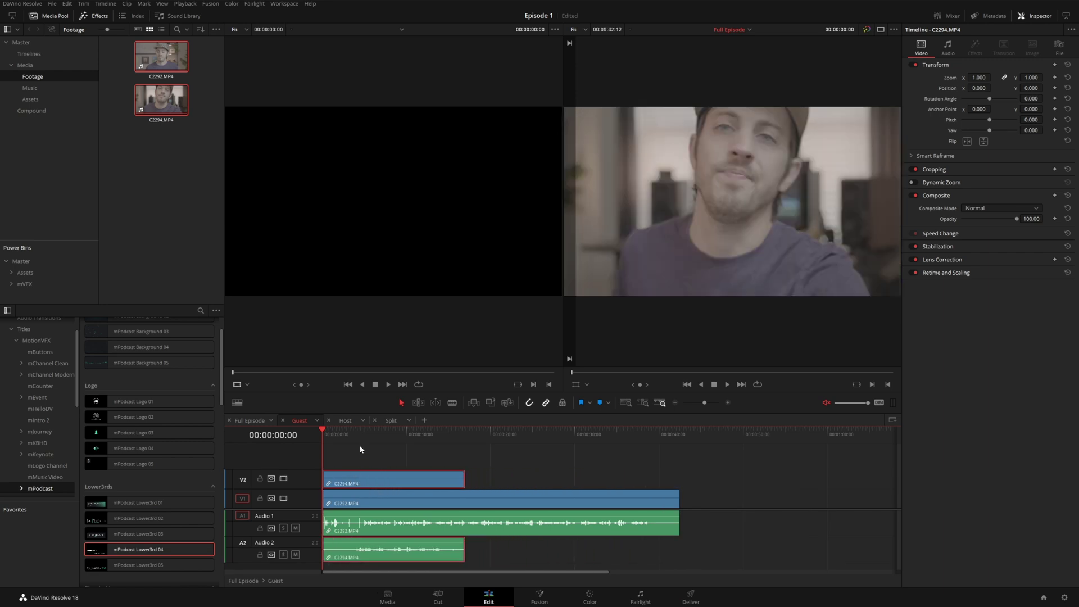
# Shift C2294.MP4 slightly forward in the Guest timeline and auto-align it with C2292.MP4.
pyautogui.scroll(4, 376, 532)
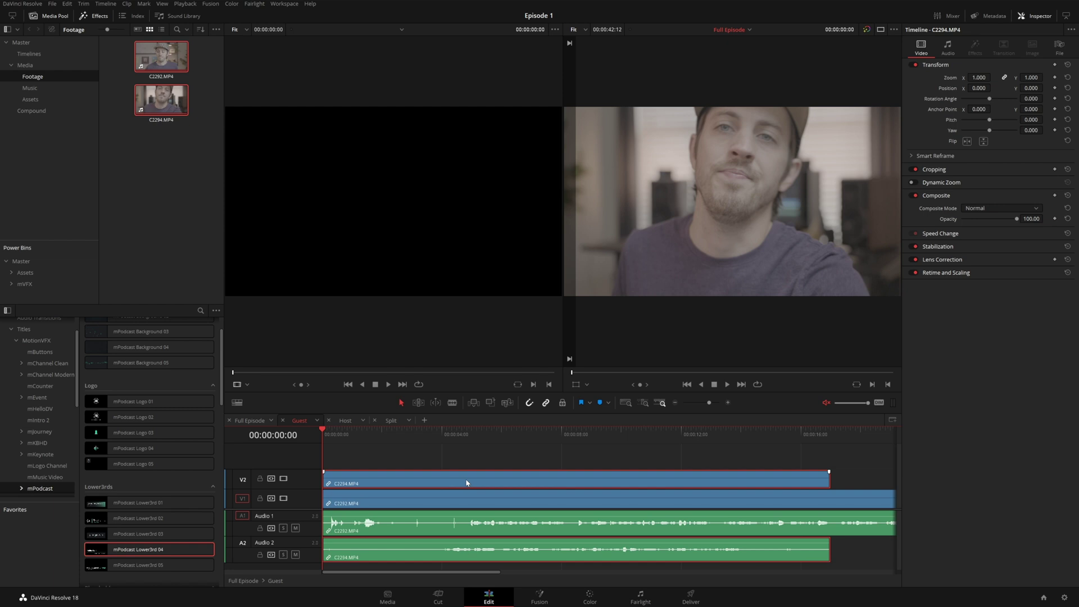
pyautogui.moveTo(470, 483); pyautogui.dragTo(493, 484)
pyautogui.moveTo(454, 450); pyautogui.dragTo(426, 536)
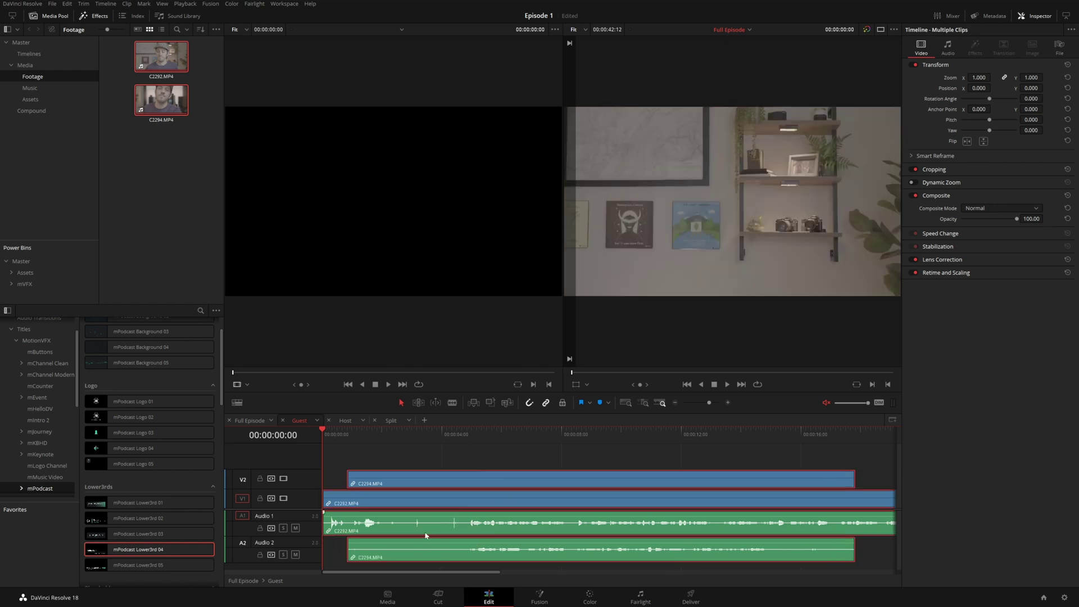
pyautogui.rightClick(426, 533)
pyautogui.moveTo(462, 414)
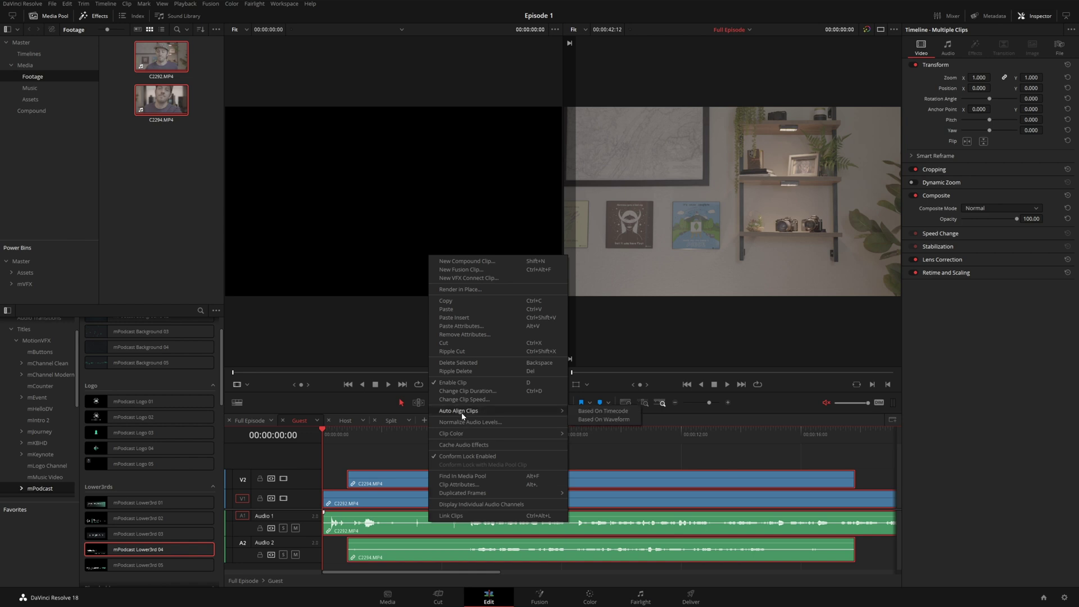
pyautogui.click(599, 414)
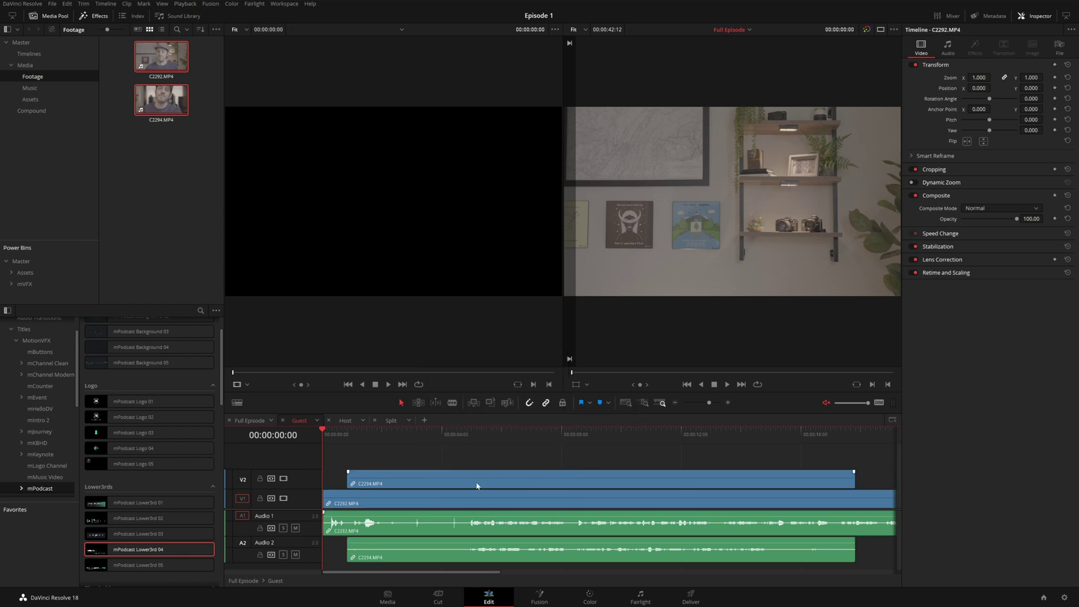
# Split both synced clips at 00:00:04:20 and ripple delete everything before the cut.
pyautogui.click(465, 433)
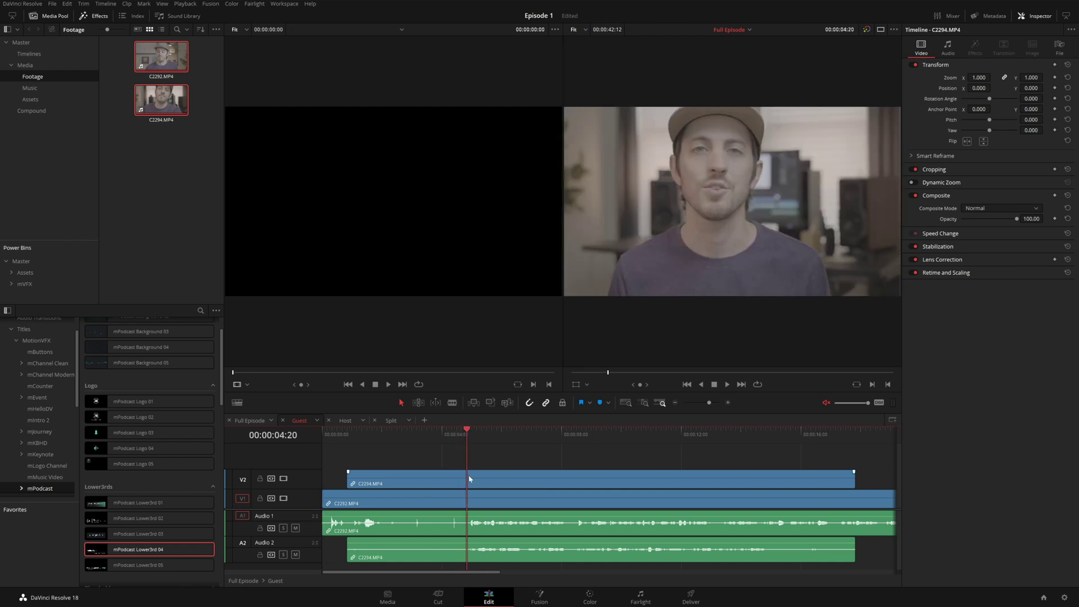
pyautogui.hotkey('ctrl', 'b')
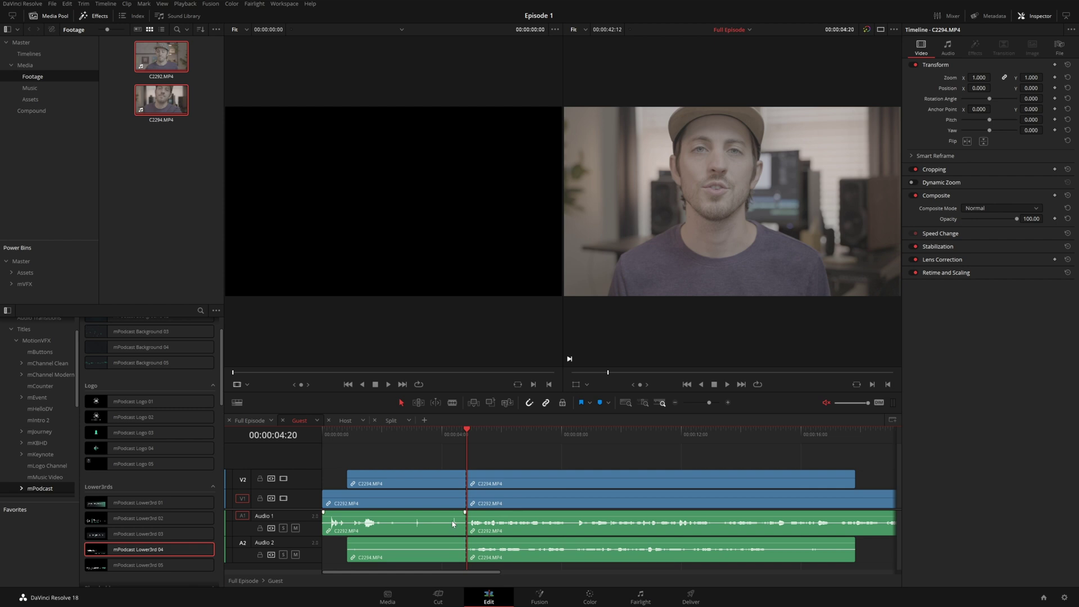
pyautogui.moveTo(435, 467); pyautogui.dragTo(396, 549)
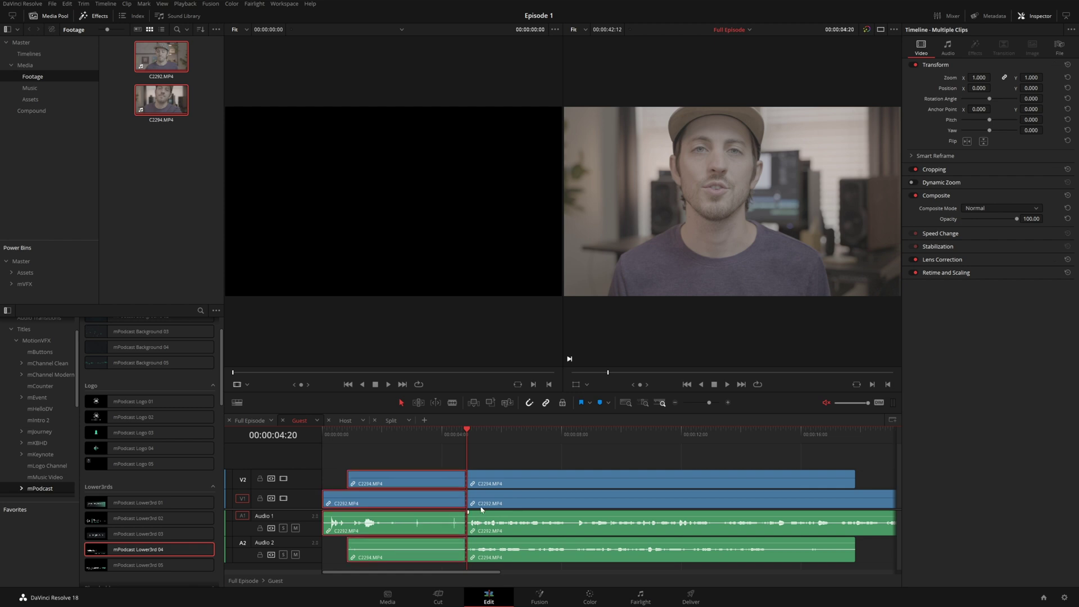
pyautogui.press('Delete')
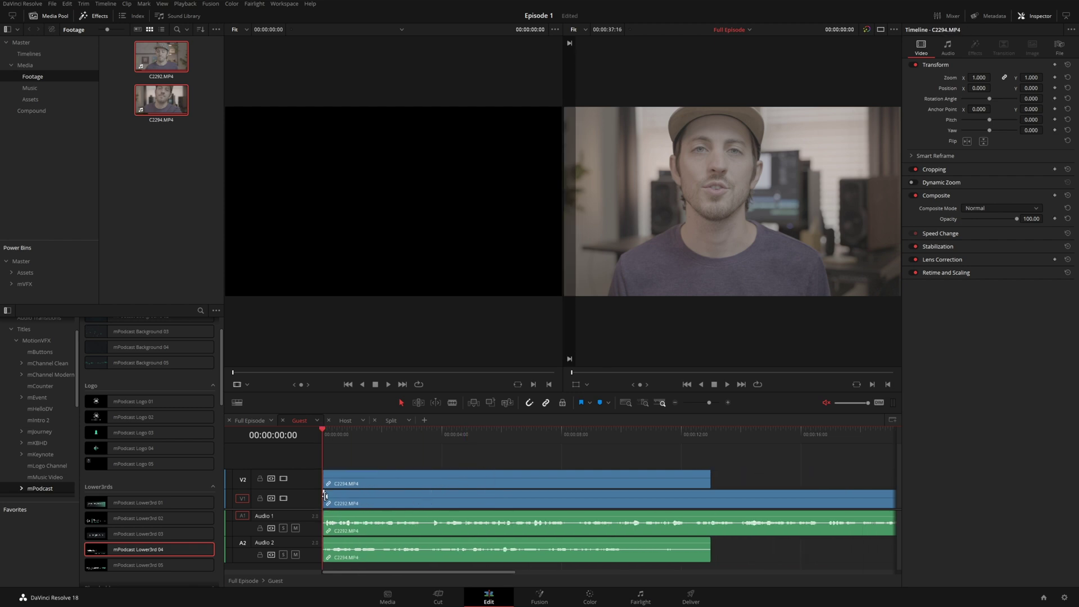
# Move C2294.MP4 with its audio from the Guest timeline to the start of the Host timeline.
pyautogui.click(349, 484)
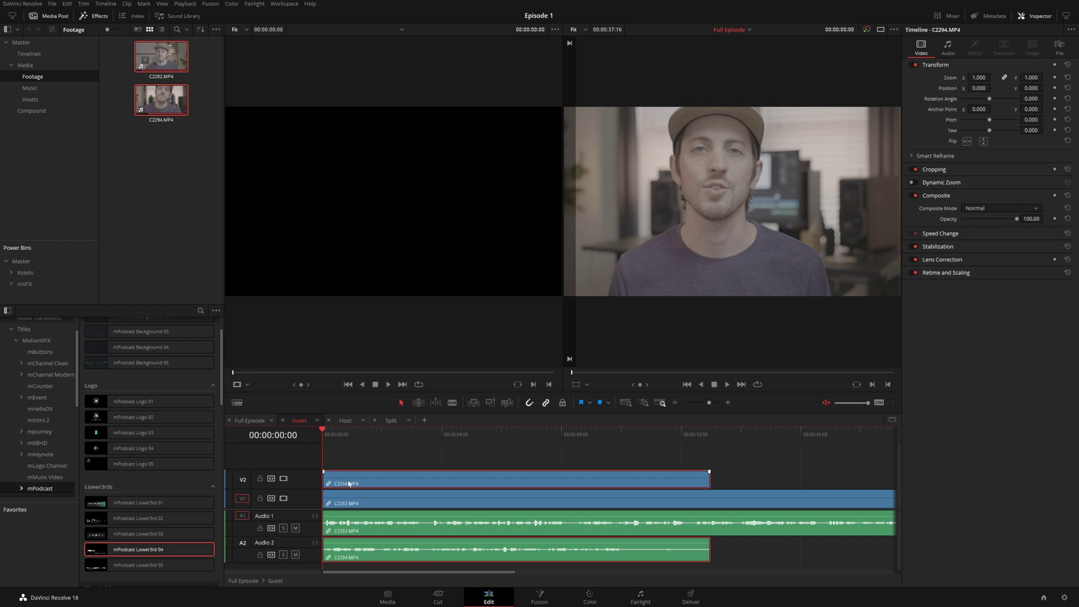
pyautogui.hotkey('ctrl', 'x')
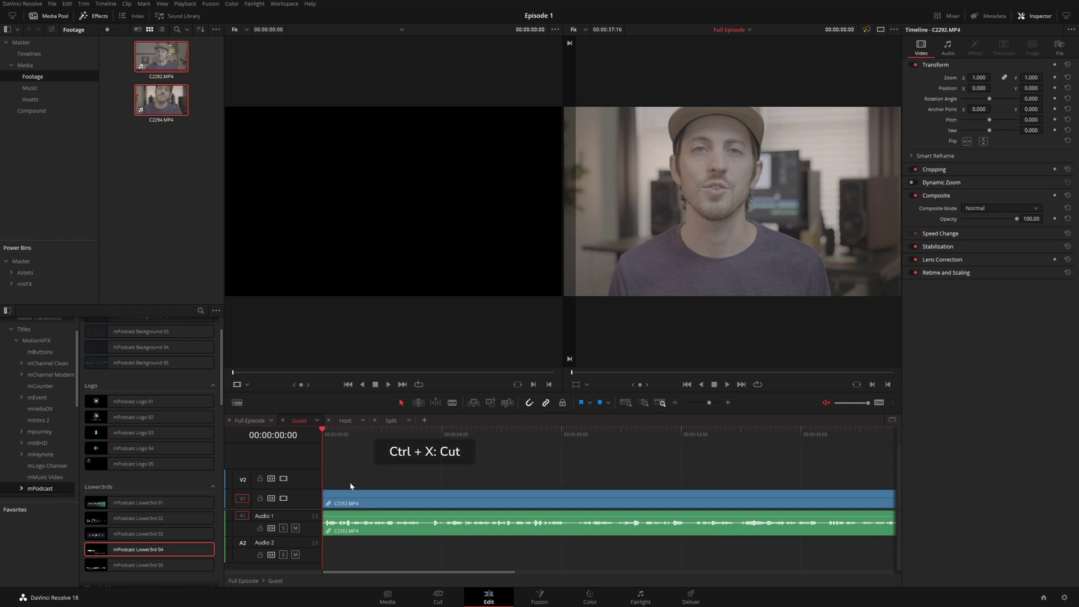
pyautogui.click(347, 422)
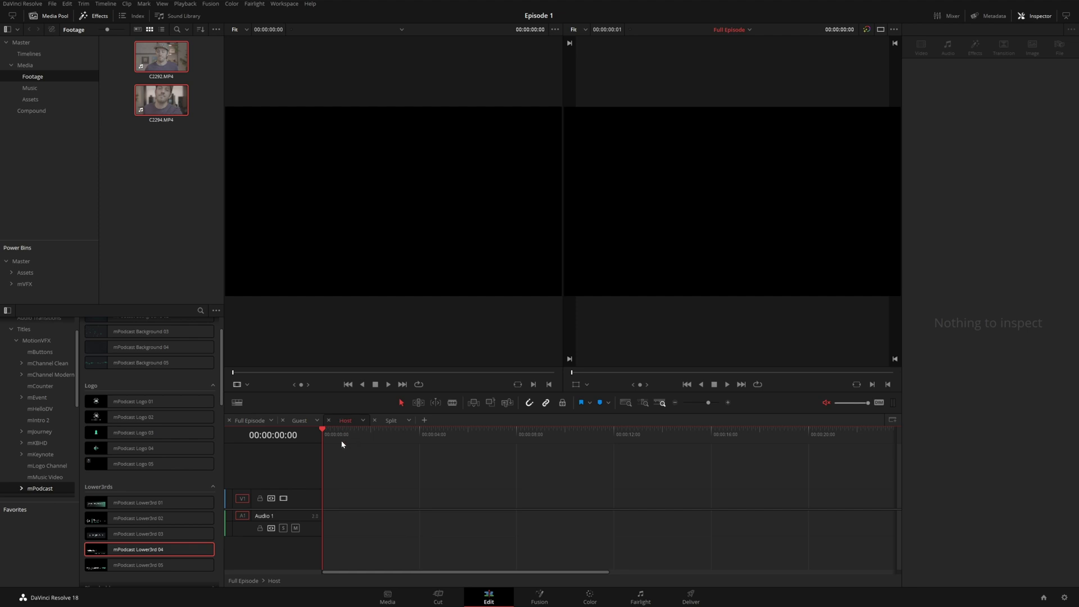
pyautogui.hotkey('shift', 'F12')
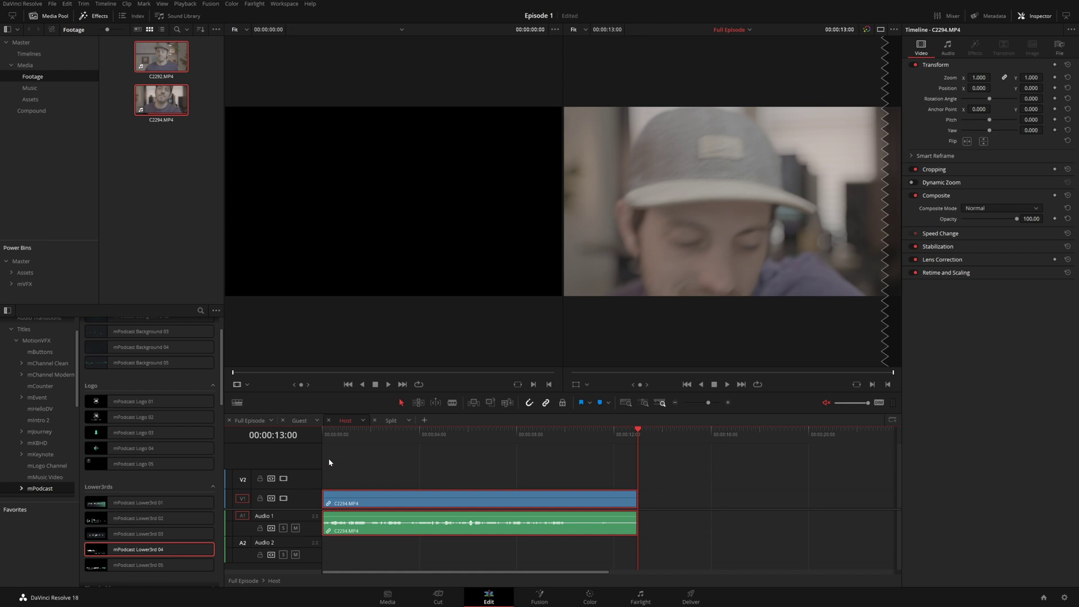
pyautogui.click(322, 433)
# Check the Guest and Split timelines, and play back part of the Full Episode timeline from about four seconds in.
pyautogui.click(308, 423)
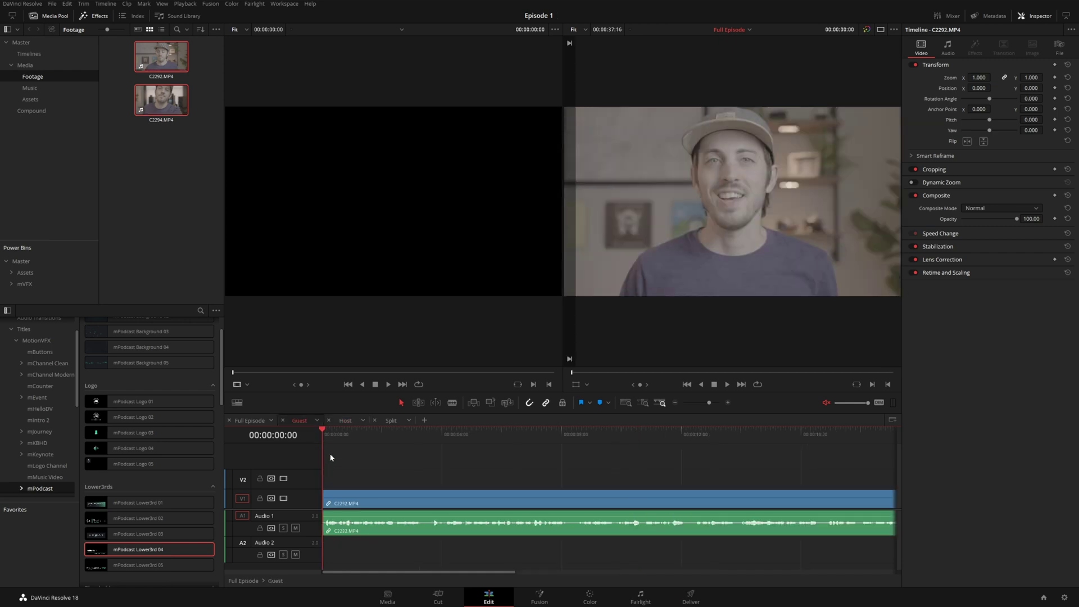
pyautogui.click(391, 422)
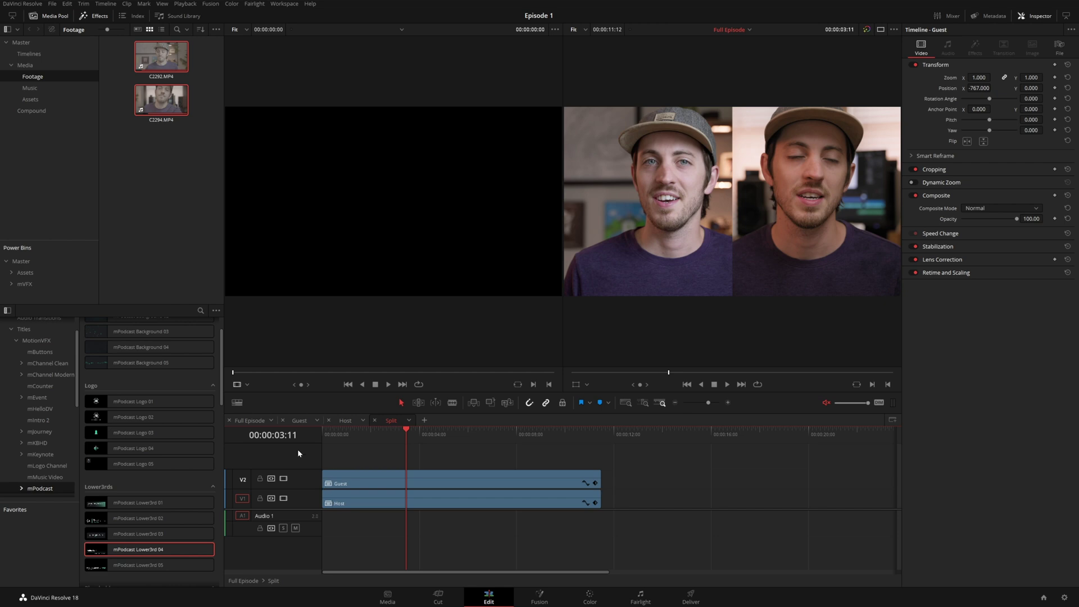
pyautogui.click(249, 420)
pyautogui.click(441, 435)
pyautogui.press('space')
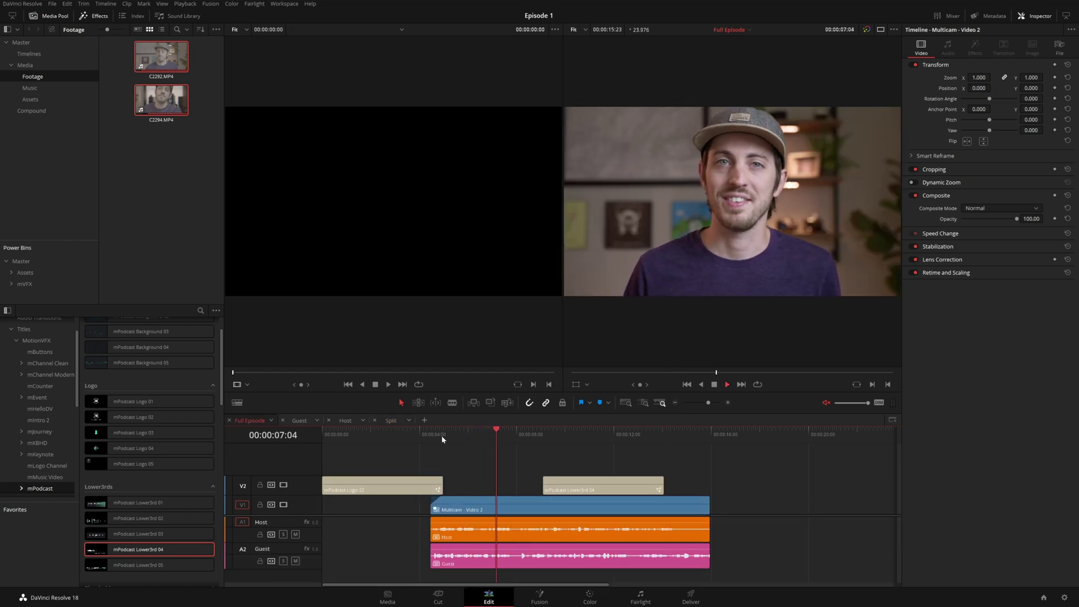
pyautogui.press('space')
# Display the multicam angles in the source viewer and place the playhead at 00:00:10:07, over the lower-third title.
pyautogui.click(248, 384)
pyautogui.click(258, 430)
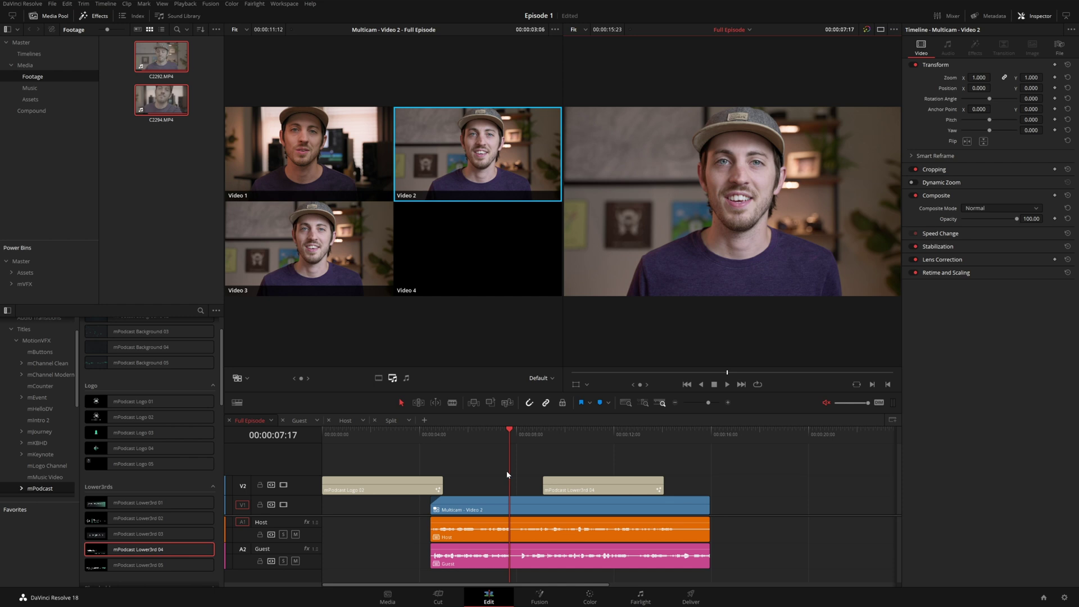
pyautogui.click(572, 444)
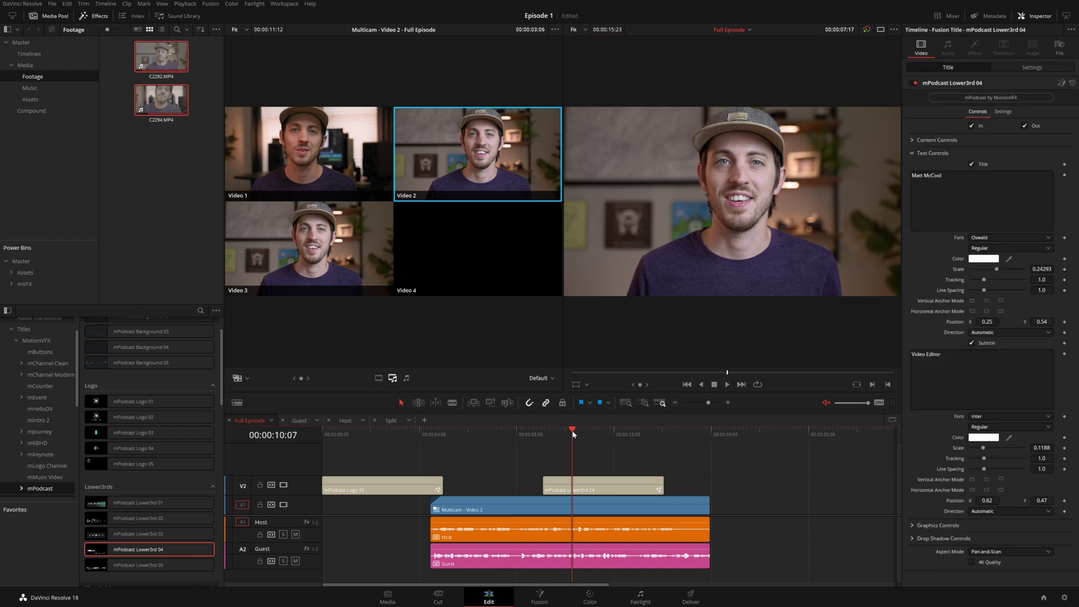